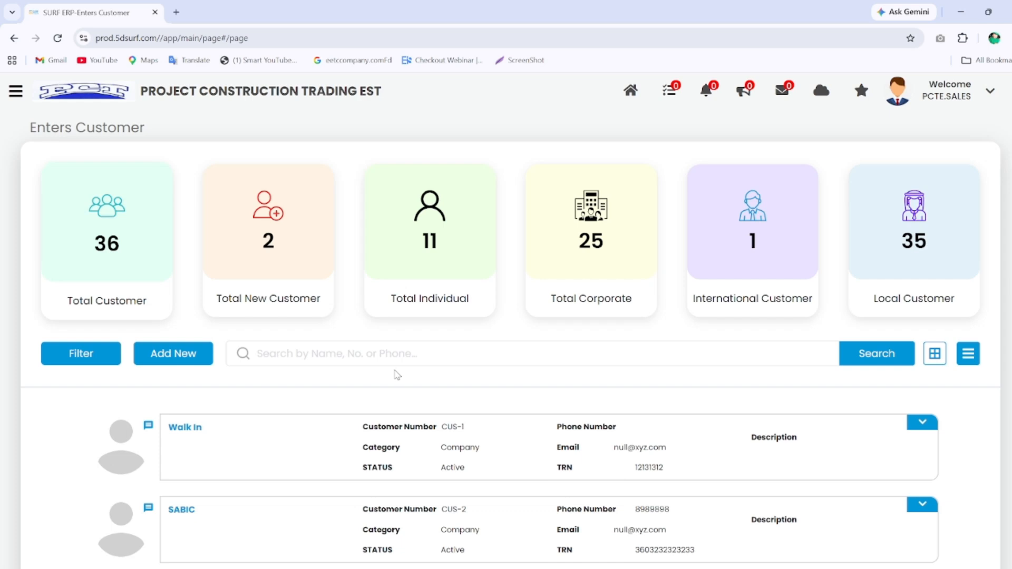
Open the SABIC customer record from the customer list and examine its TRN
scroll(397, 375, "down", 1)
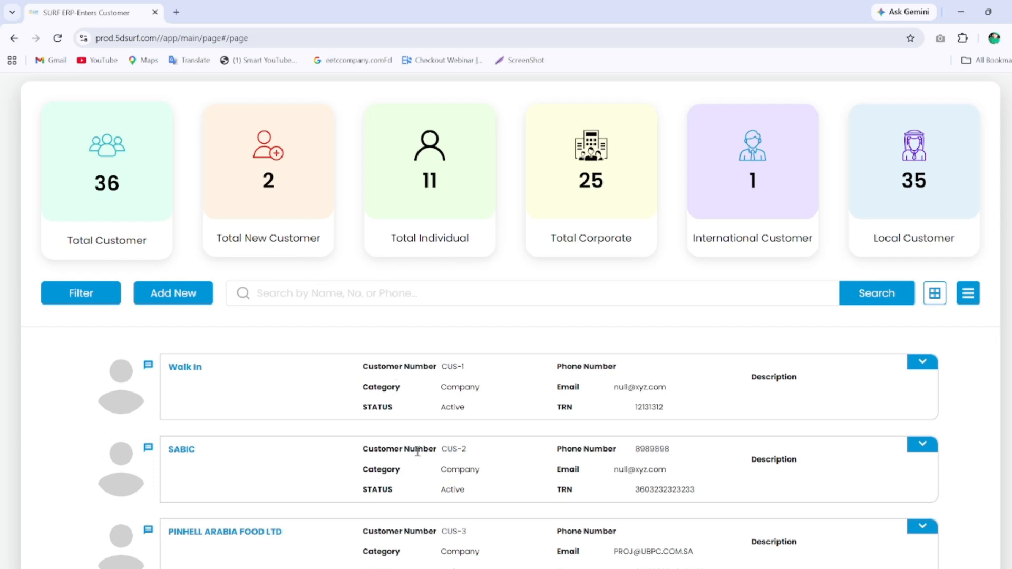
scroll(177, 345, "up", 1)
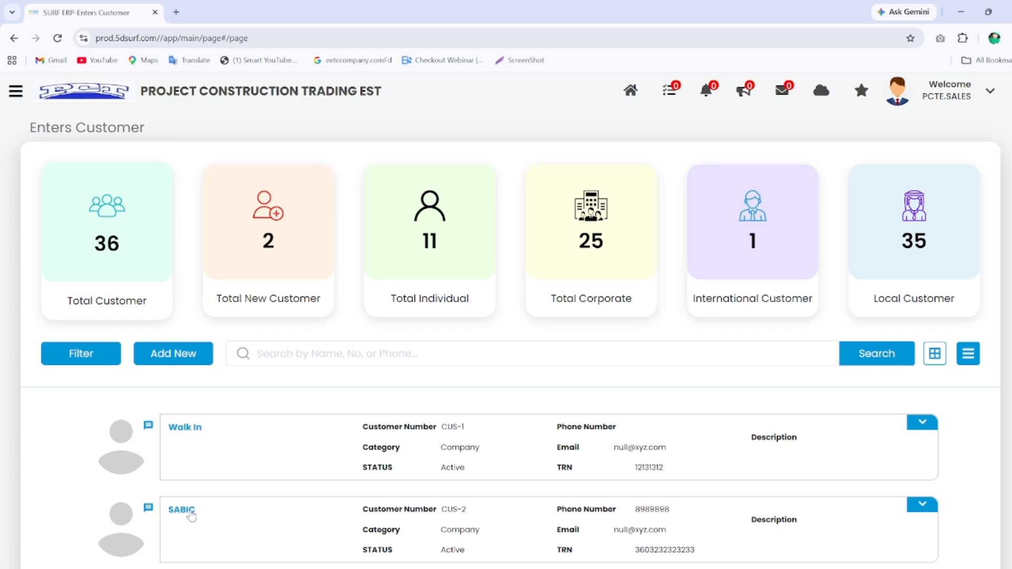
left_click(191, 513)
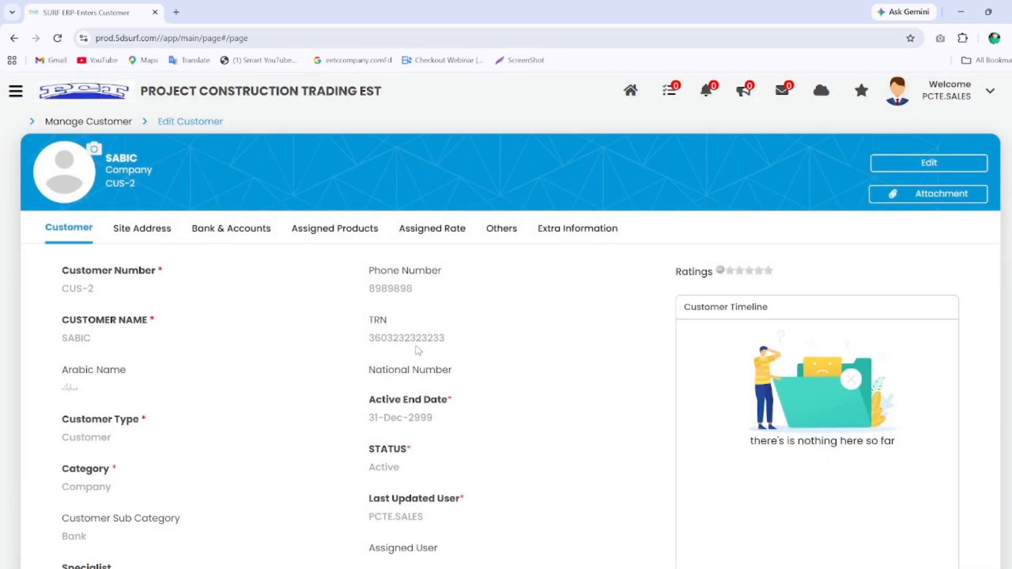
left_click_drag(371, 340, 449, 343)
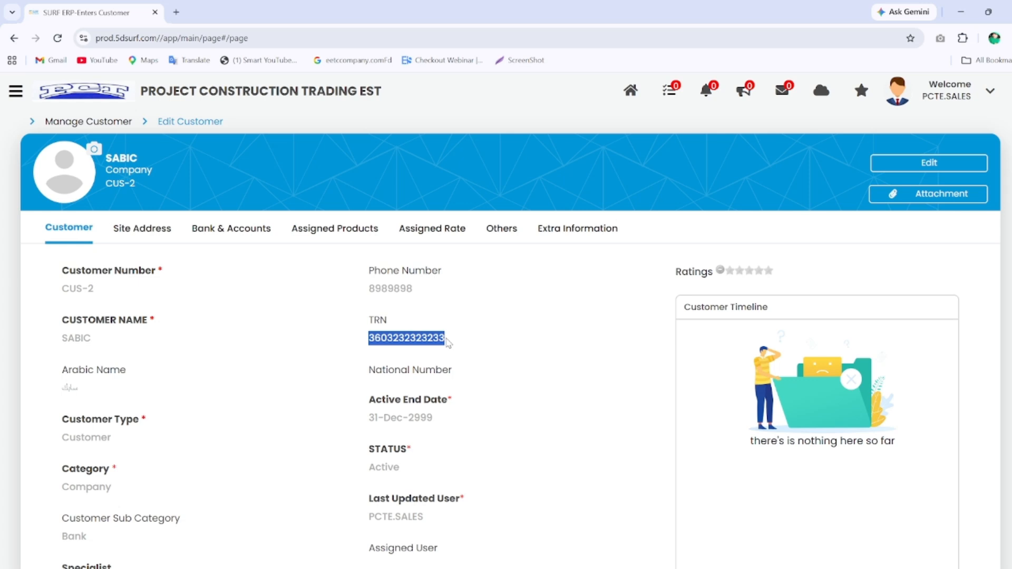
left_click(377, 340)
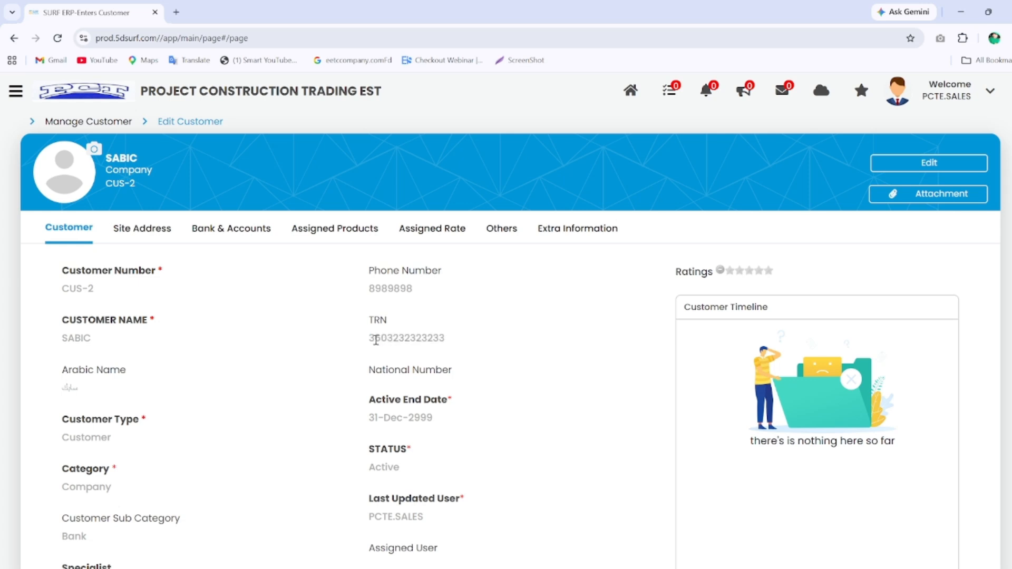
left_click_drag(371, 340, 442, 338)
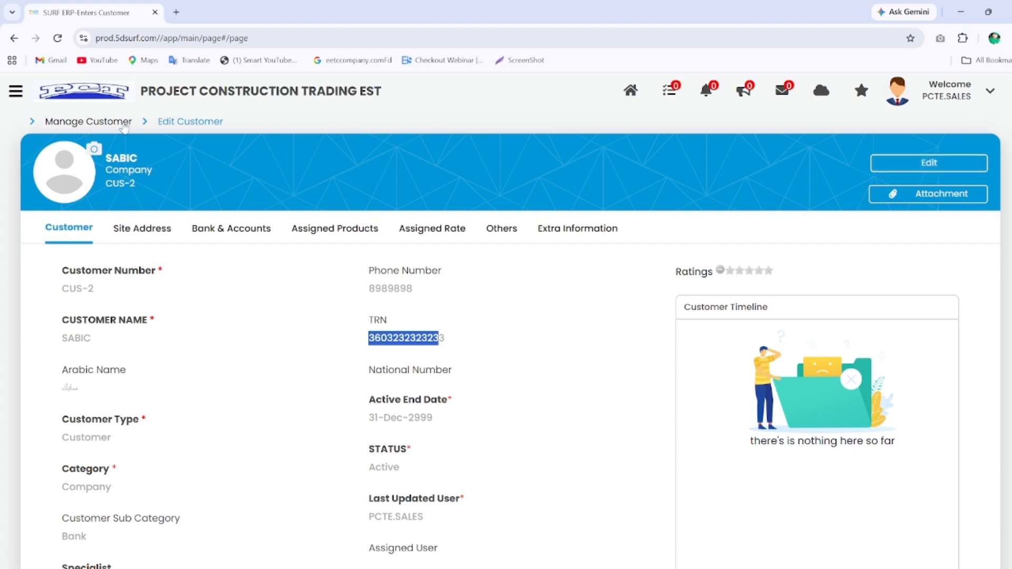
Return to the customer list and open the Arabian Pipe Coating Company record to examine its TRN
left_click(125, 122)
scroll(263, 409, "down", 2)
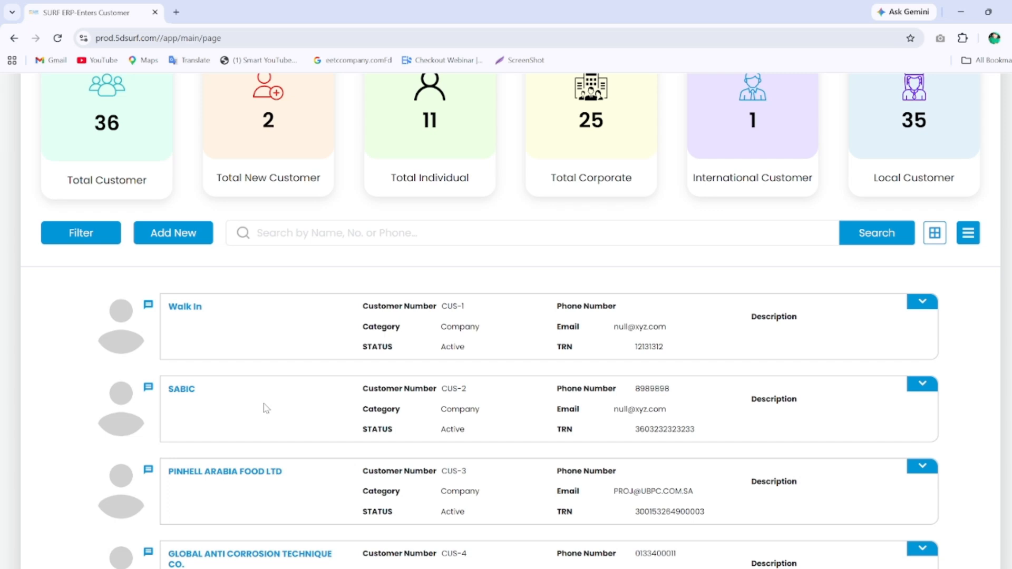
scroll(266, 409, "down", 5)
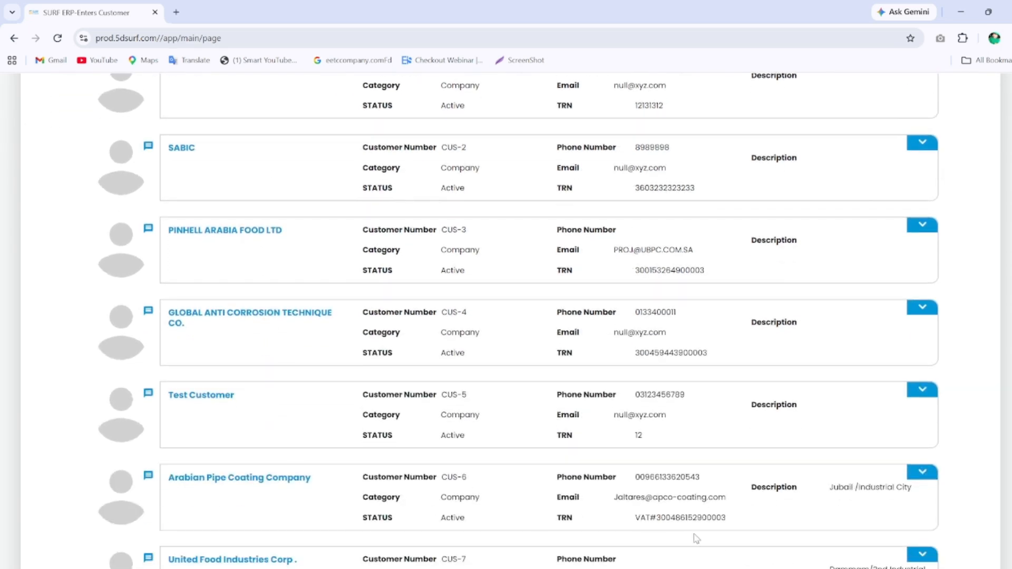
left_click_drag(637, 517, 704, 518)
left_click(309, 478)
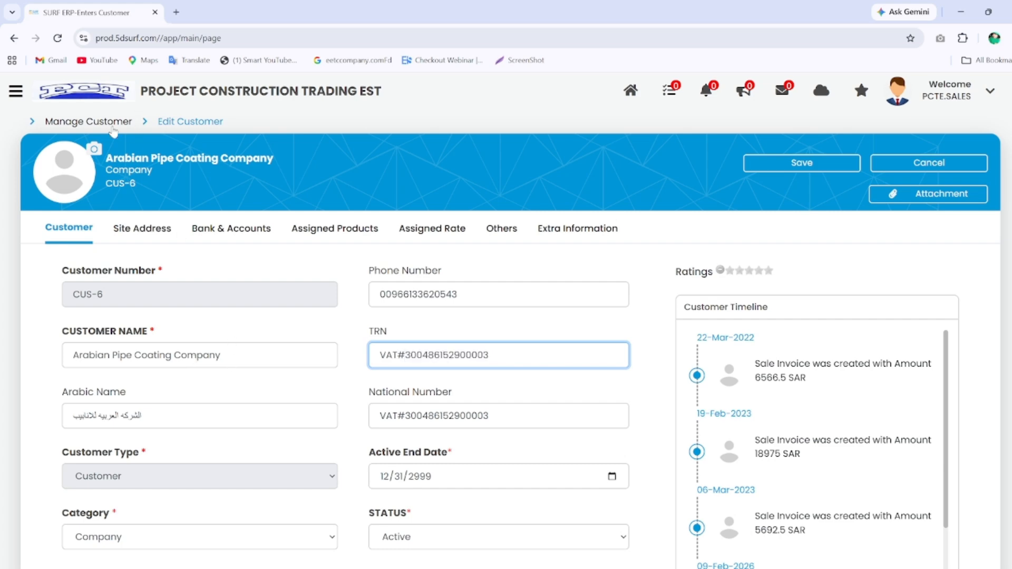
Return to the customer list and open the East Pipe Integrated Company Limited record
left_click(110, 123)
scroll(468, 426, "down", 3)
scroll(469, 426, "down", 3)
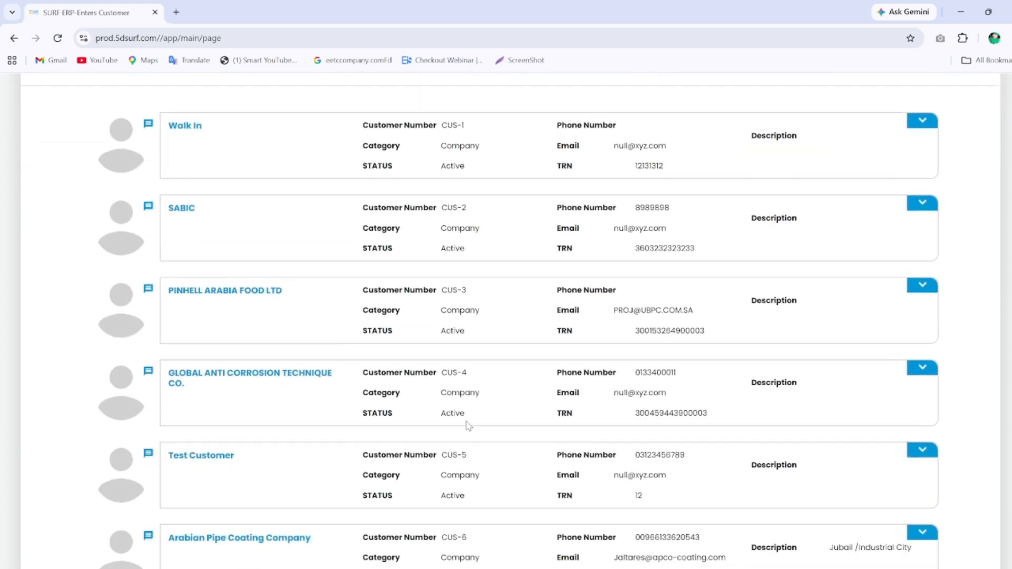
scroll(469, 426, "down", 6)
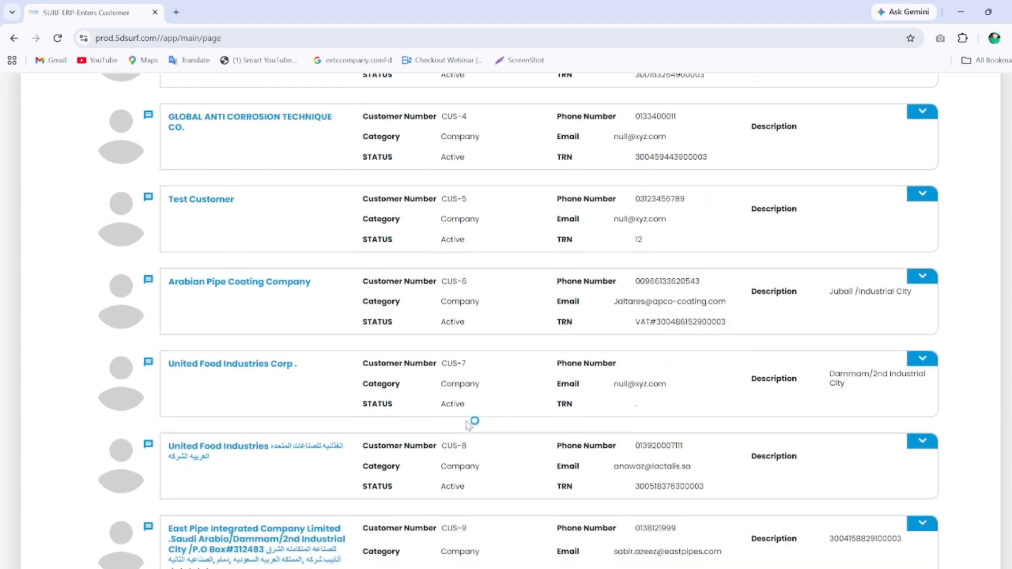
left_click(313, 498)
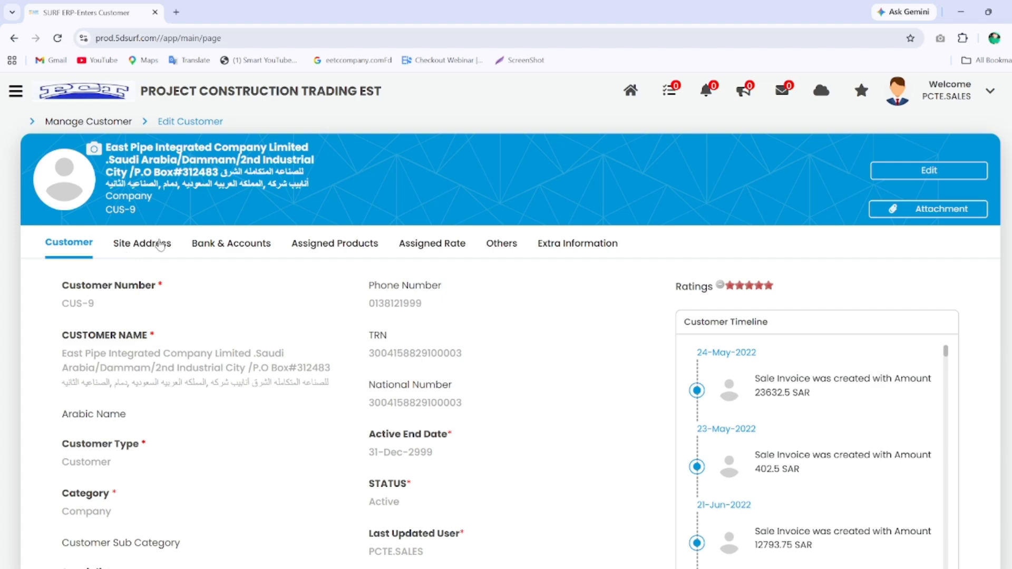
Open East Pipe's site address for editing and examine its building number, postal code and site location name fields
left_click(158, 247)
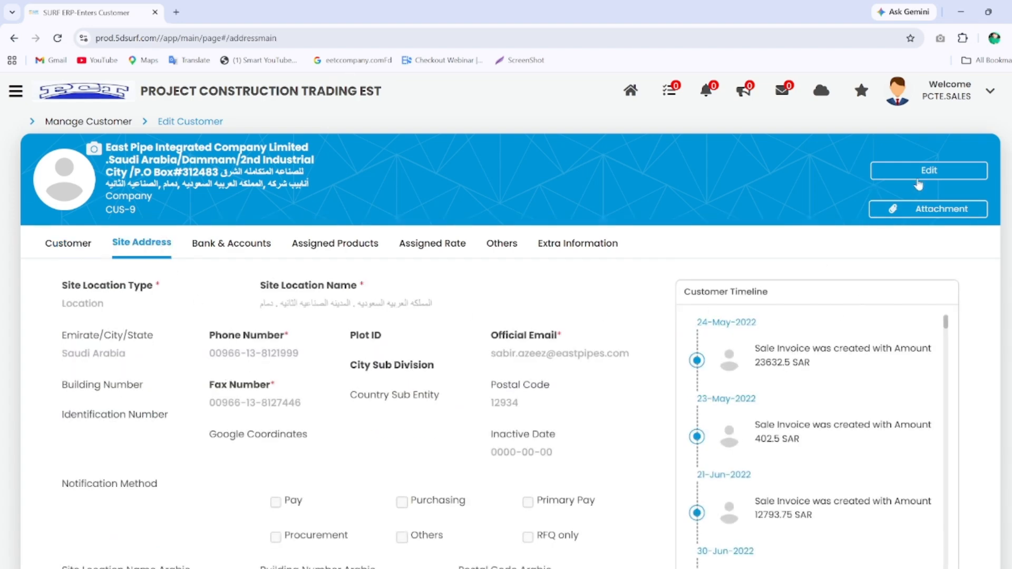
left_click(919, 181)
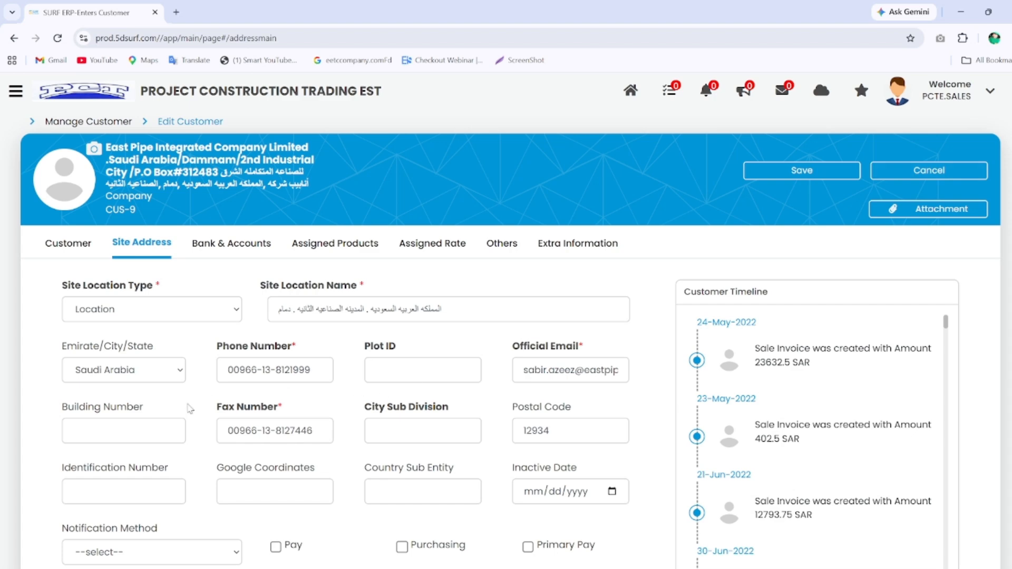
left_click(151, 429)
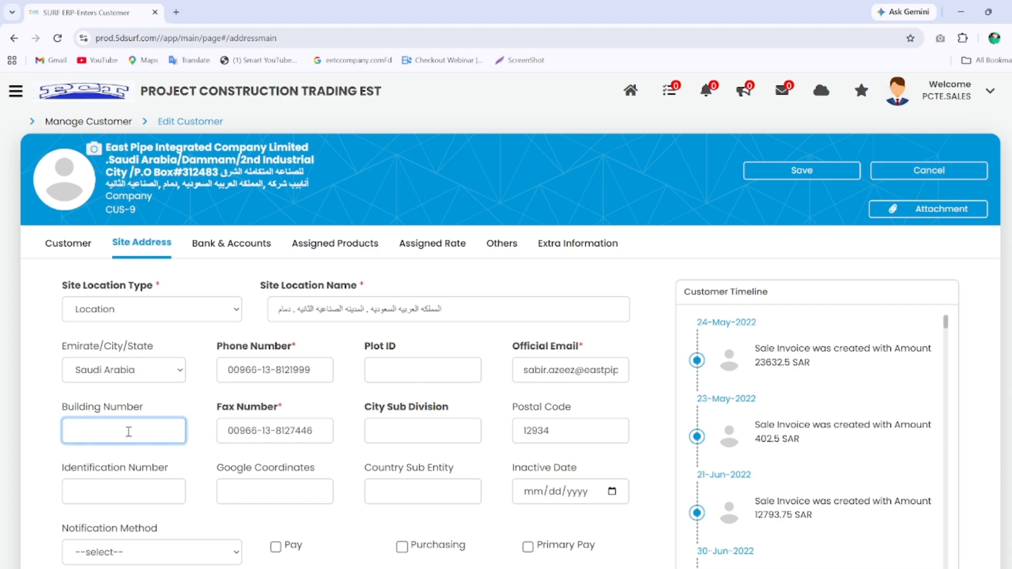
left_click(539, 435)
left_click(133, 435)
left_click(331, 310)
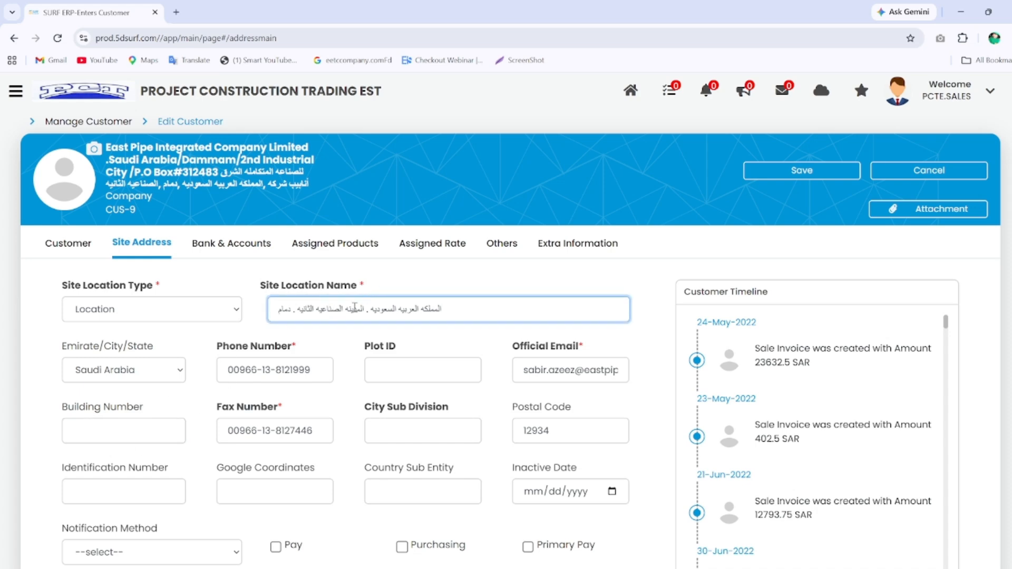
triple_click(326, 306)
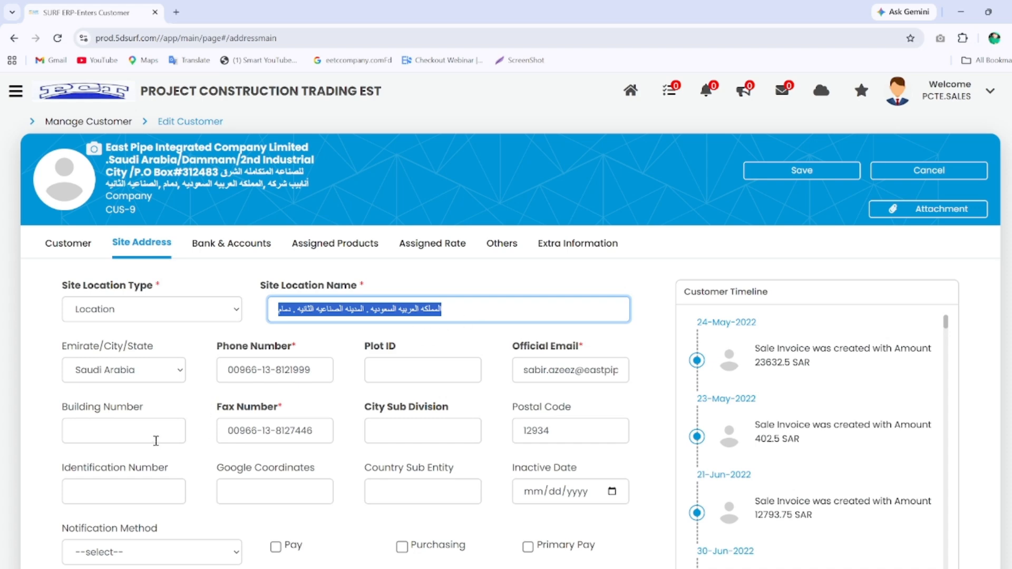
left_click(156, 437)
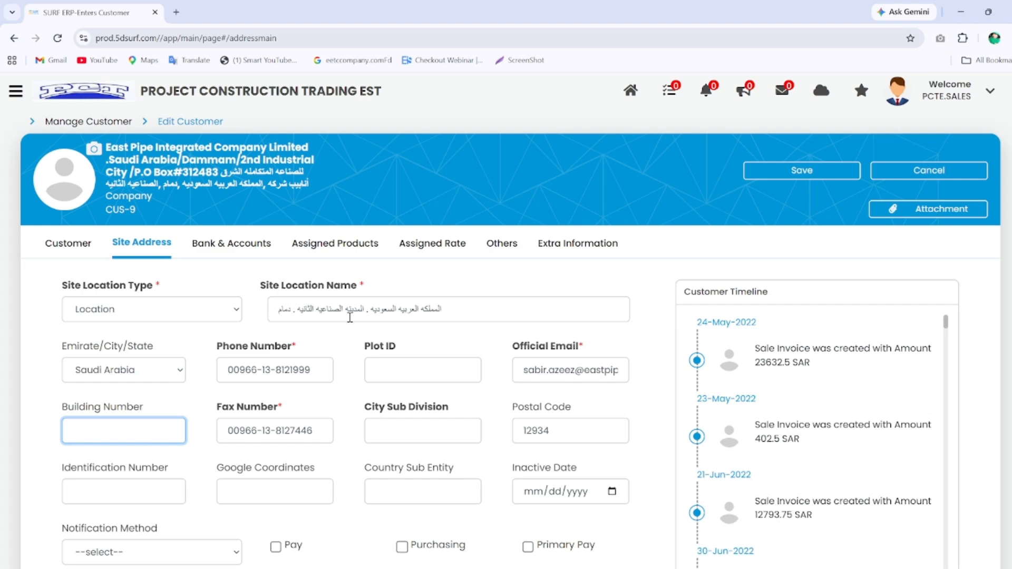
Examine the Arabic site location, building number, postal code and city fields, and cancel editing the site address
scroll(366, 398, "down", 5)
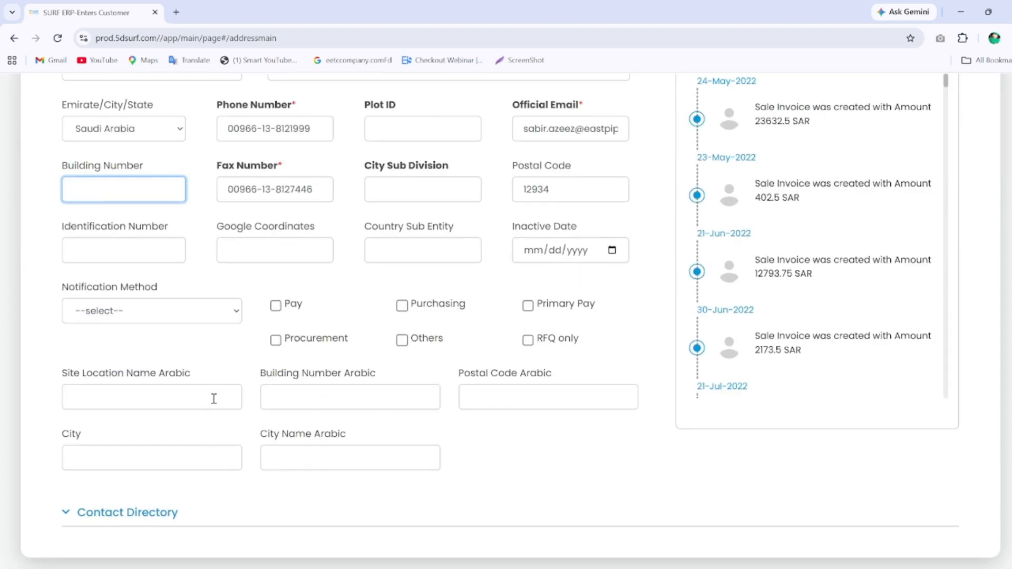
scroll(240, 446, "up", 5)
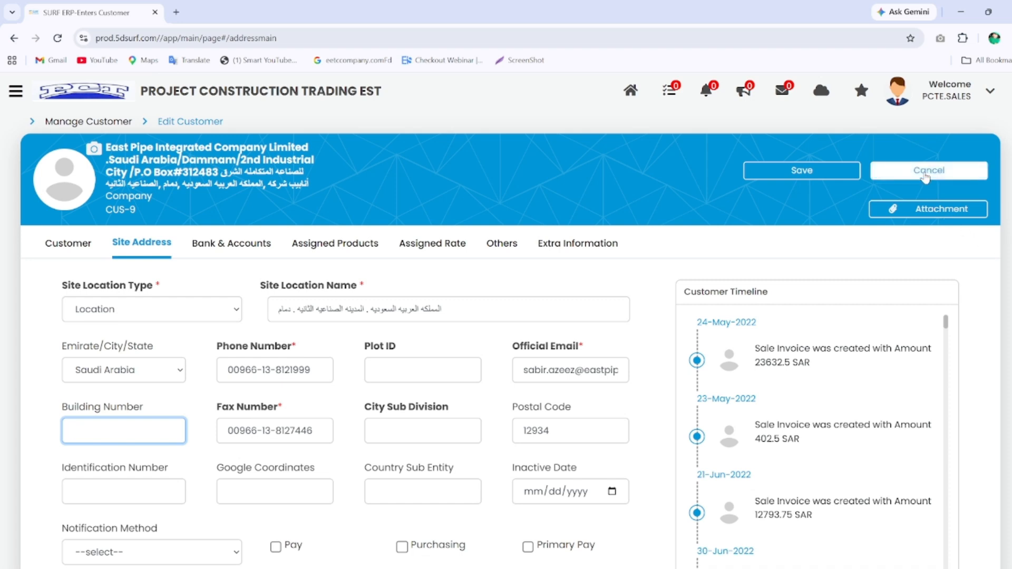
left_click(926, 177)
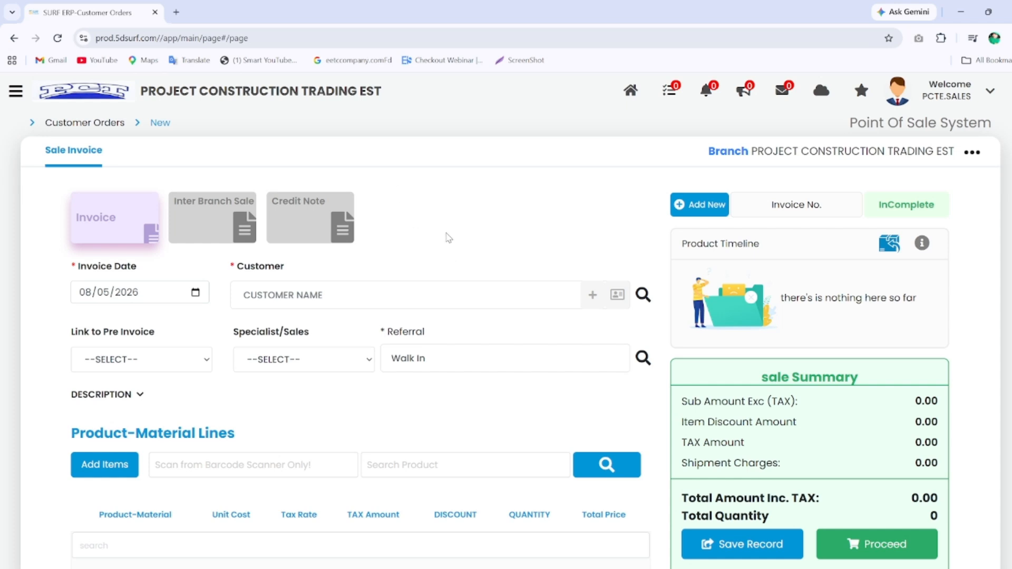
Search the customers for "sabic" and assign SABIC as the customer of the new sale invoice
left_click(643, 295)
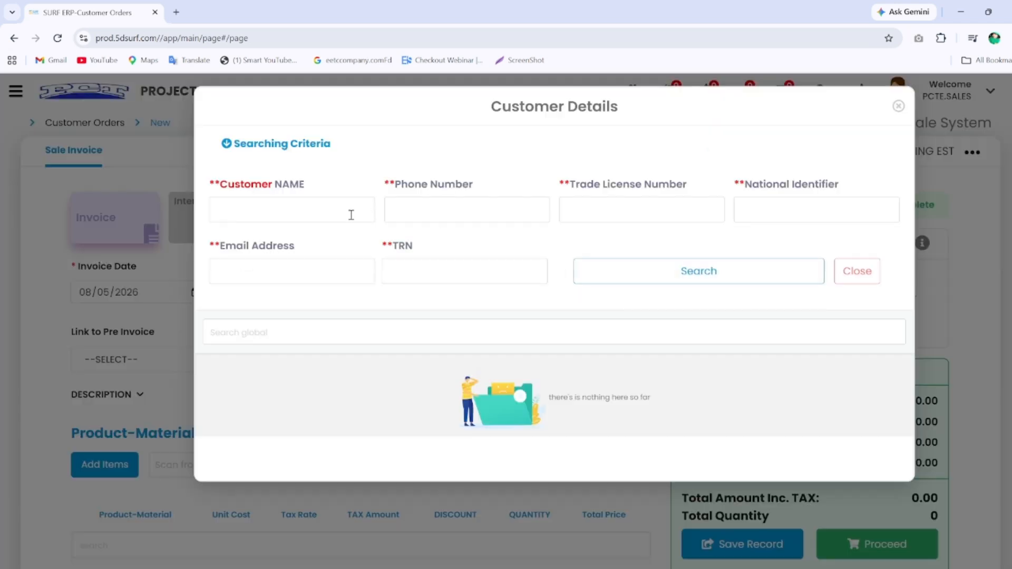
left_click(303, 211)
type("sabic")
left_click(723, 276)
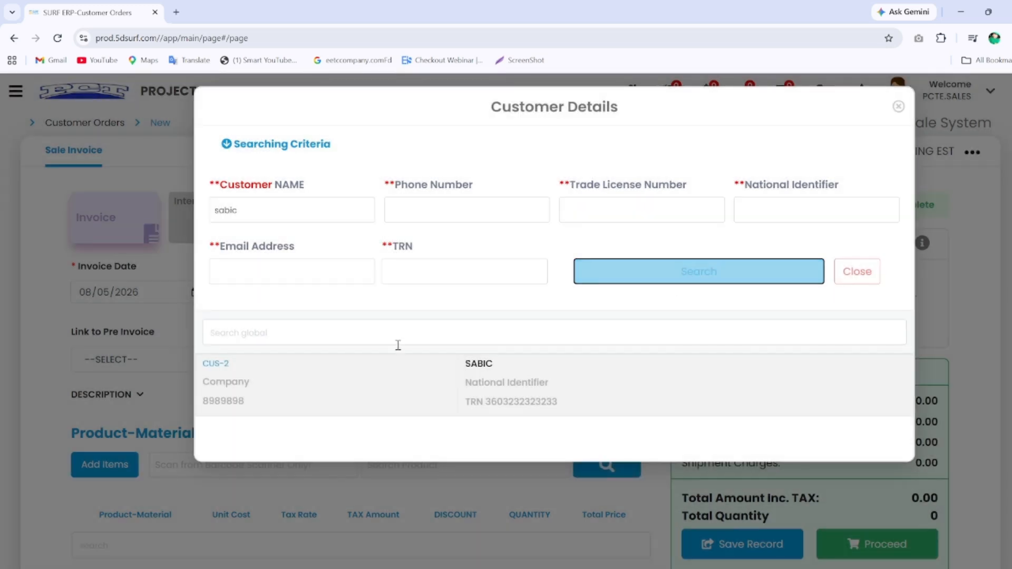
left_click(539, 381)
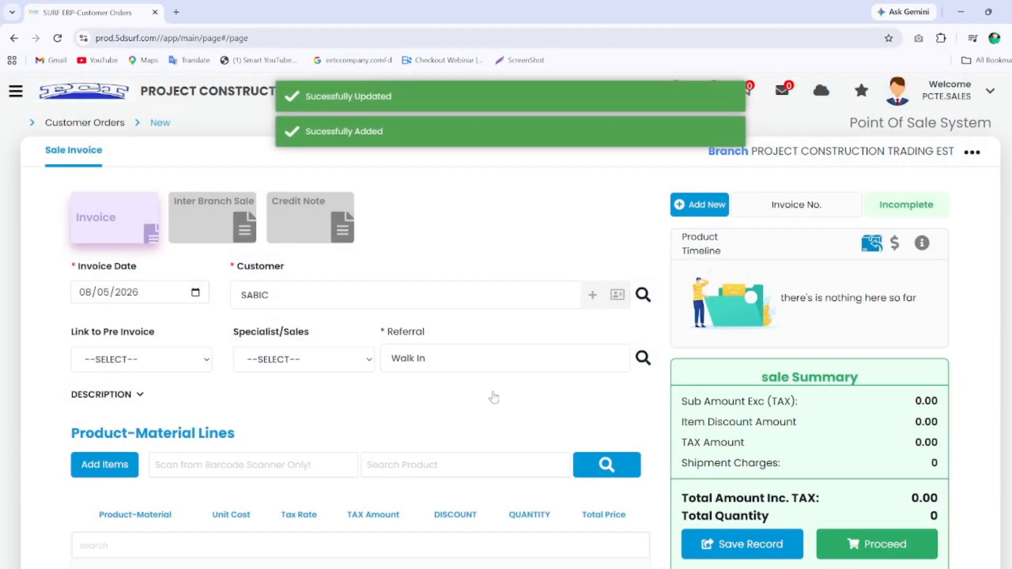
Search the products for "pro" and add AIR CYLINDER and SIEMENS LAL 1.25 CONTROL BOX to the invoice lines
scroll(493, 401, "down", 2)
left_click(260, 348)
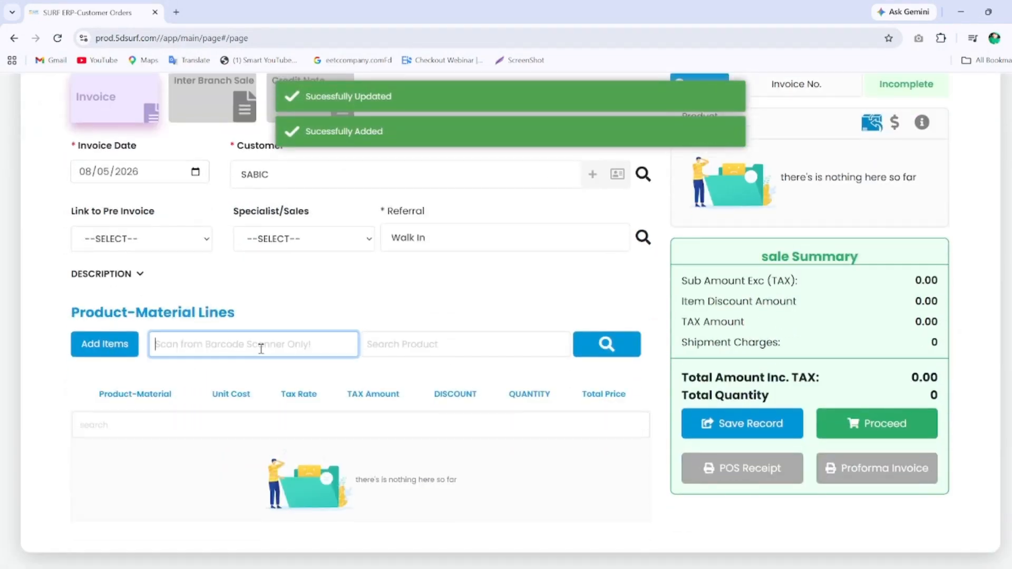
left_click(435, 348)
type("pr")
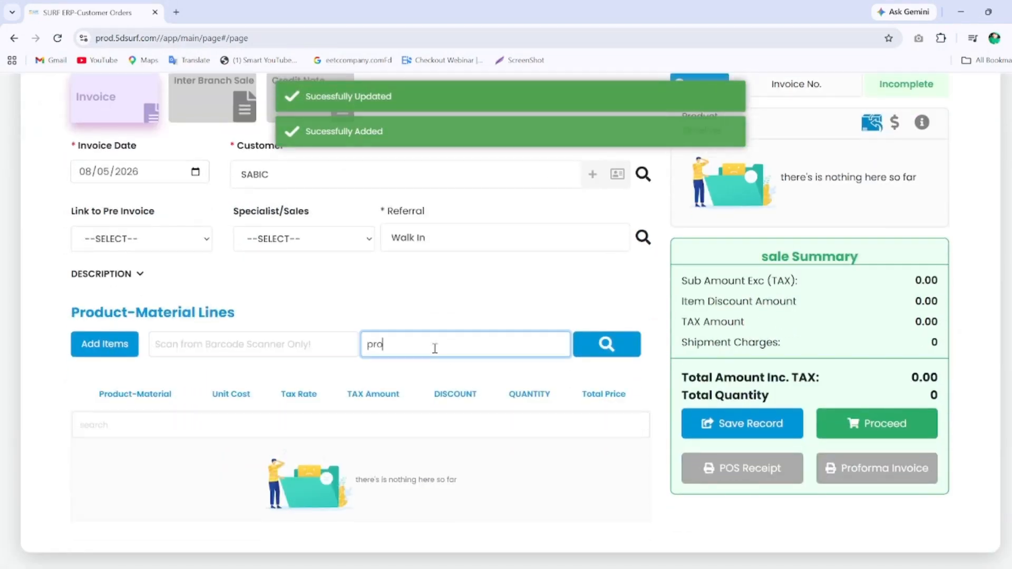
type("o")
left_click(599, 353)
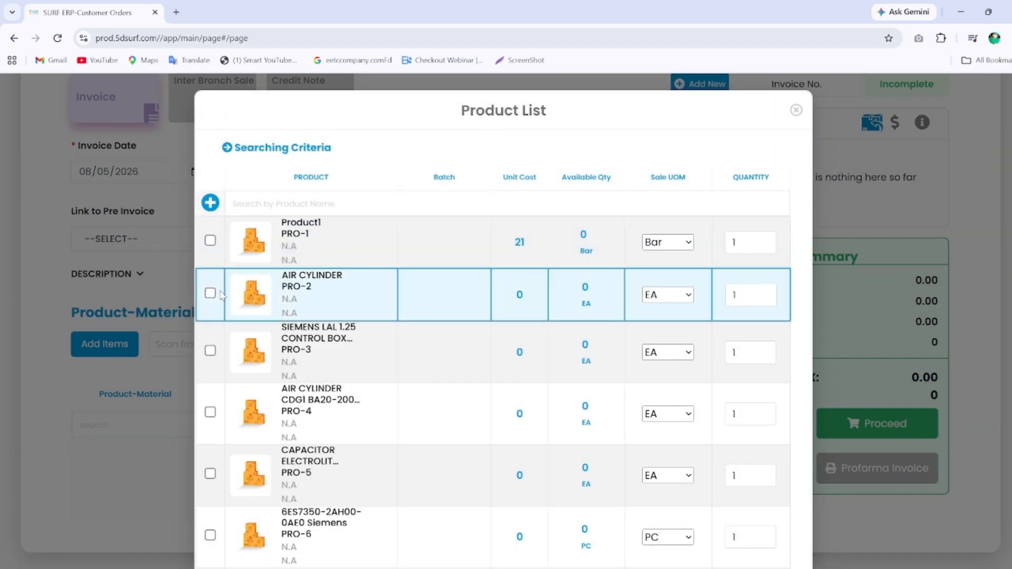
left_click(210, 294)
left_click(210, 349)
left_click(213, 206)
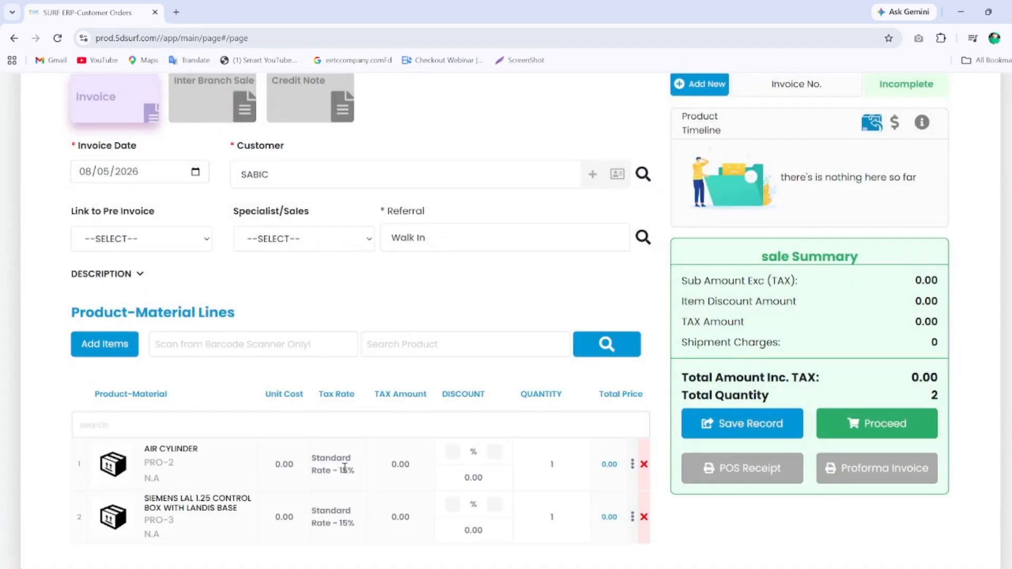
Set the AIR CYLINDER line's price to 1000 and save the line
left_click(345, 468)
left_click(522, 229)
type("1000")
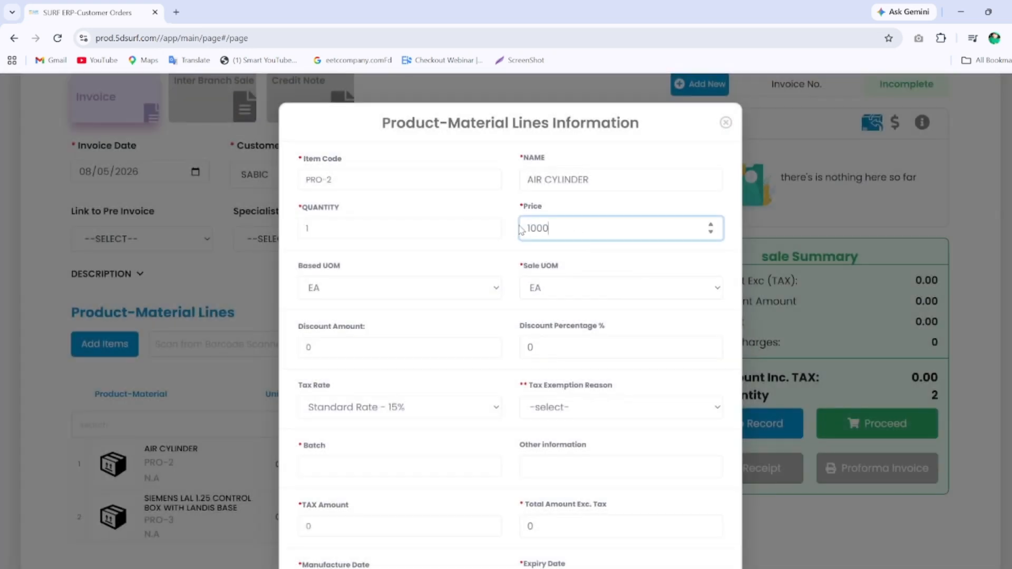
scroll(754, 369, "down", 2)
left_click(569, 563)
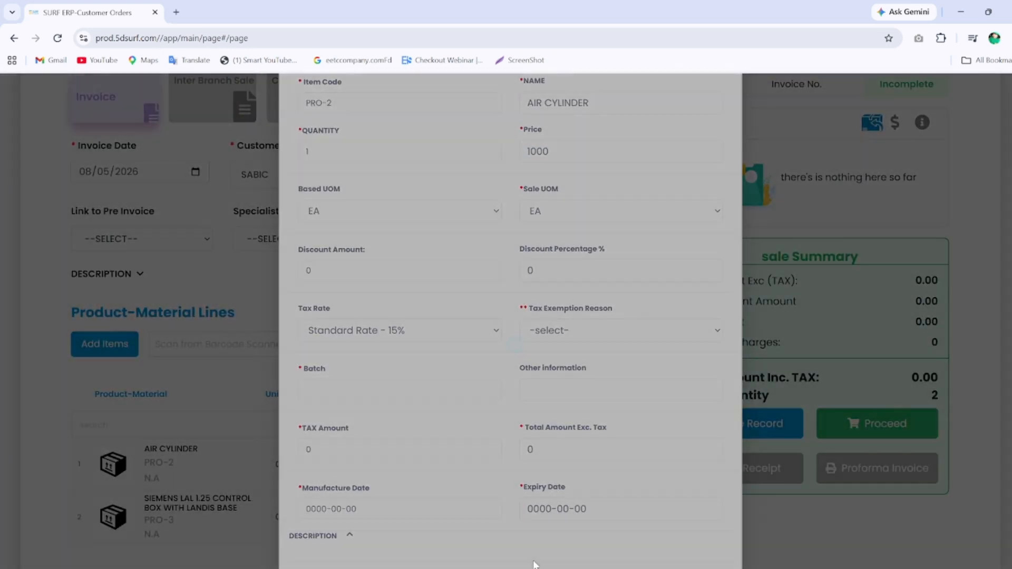
Set the SIEMENS LAL 1.25 CONTROL BOX line's price to 2000 and save the line
left_click(344, 509)
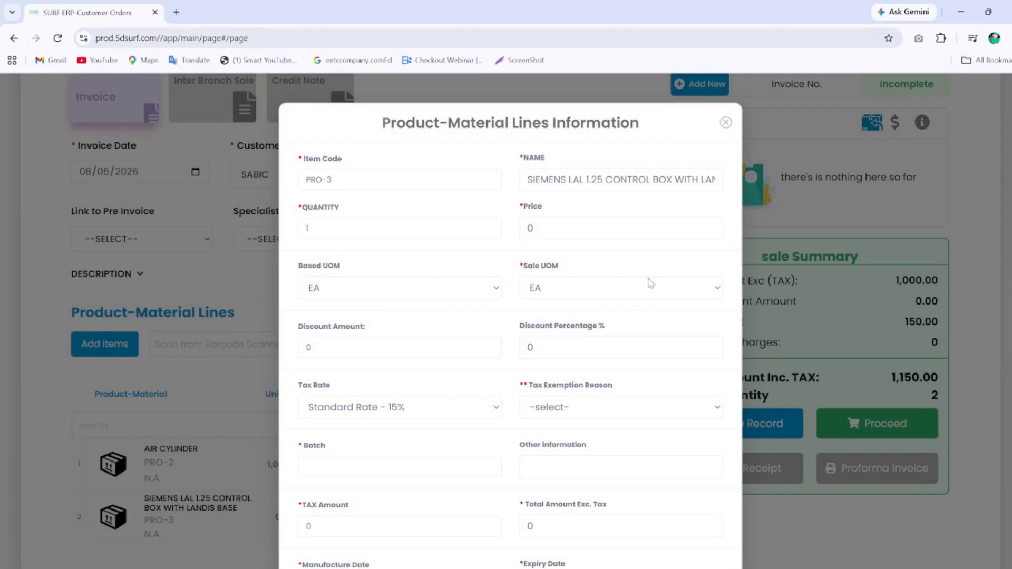
left_click(577, 232)
type("2000")
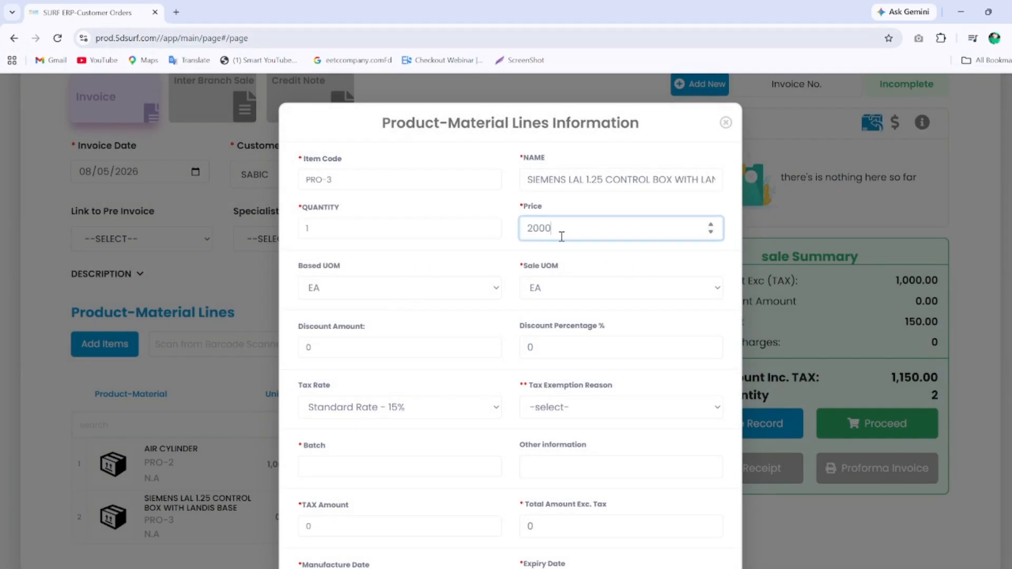
scroll(606, 481, "down", 2)
left_click(668, 565)
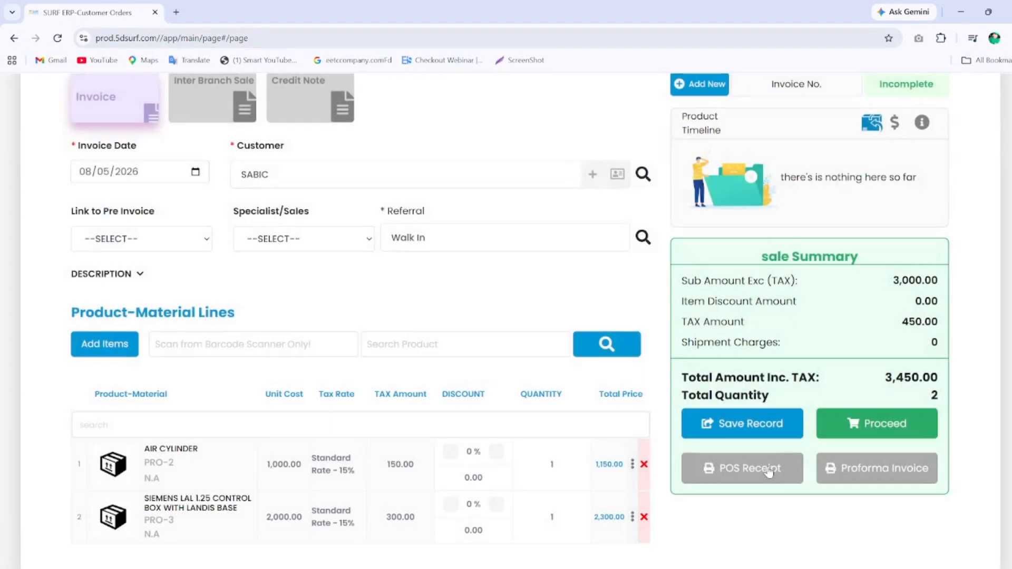
Open the invoice's additional information from the product timeline area and close it
scroll(821, 275, "up", 2)
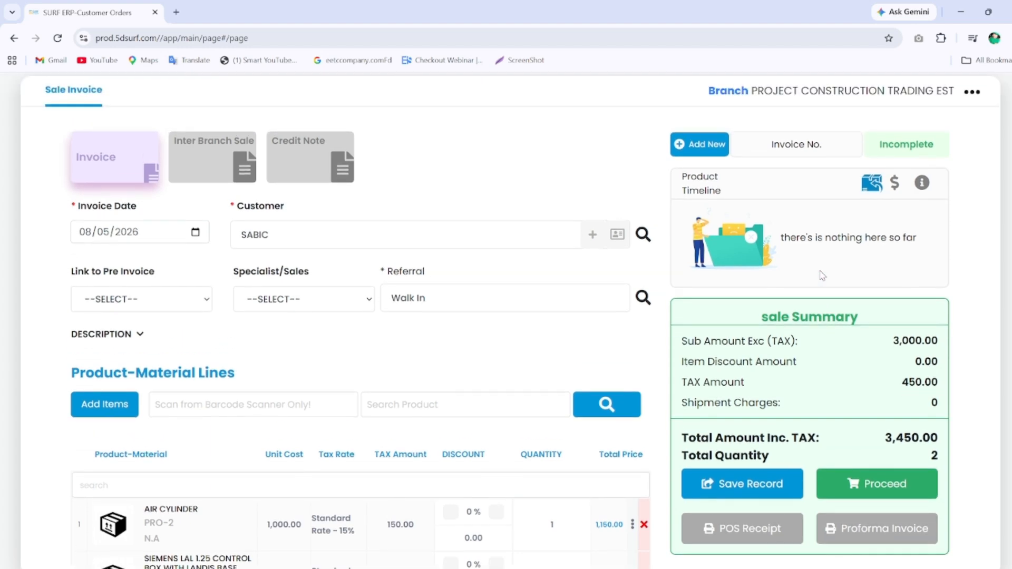
left_click(922, 184)
left_click(686, 553)
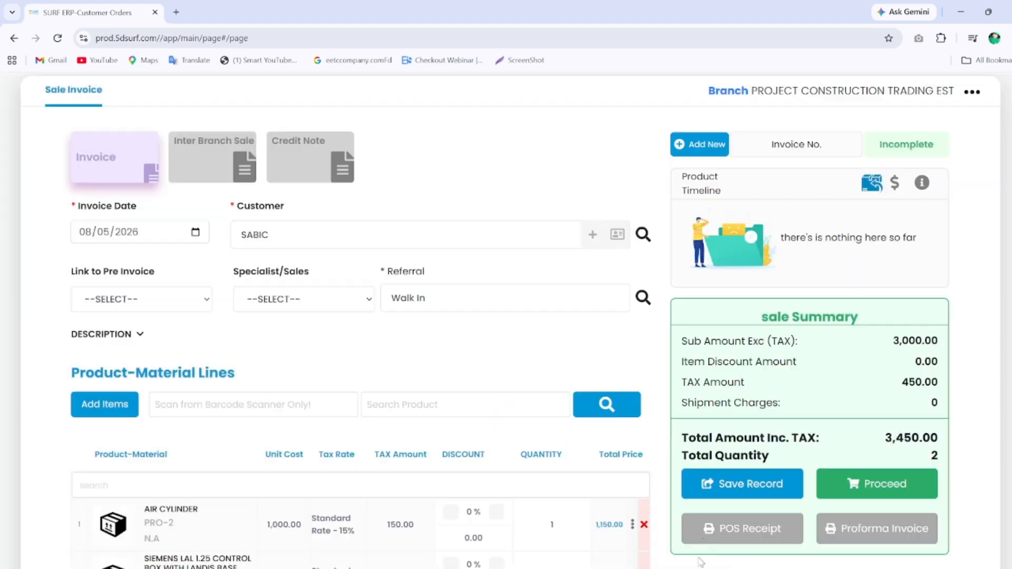
Set the delivery date to 08/12/2026 in the invoice's extra information and save it
left_click(922, 185)
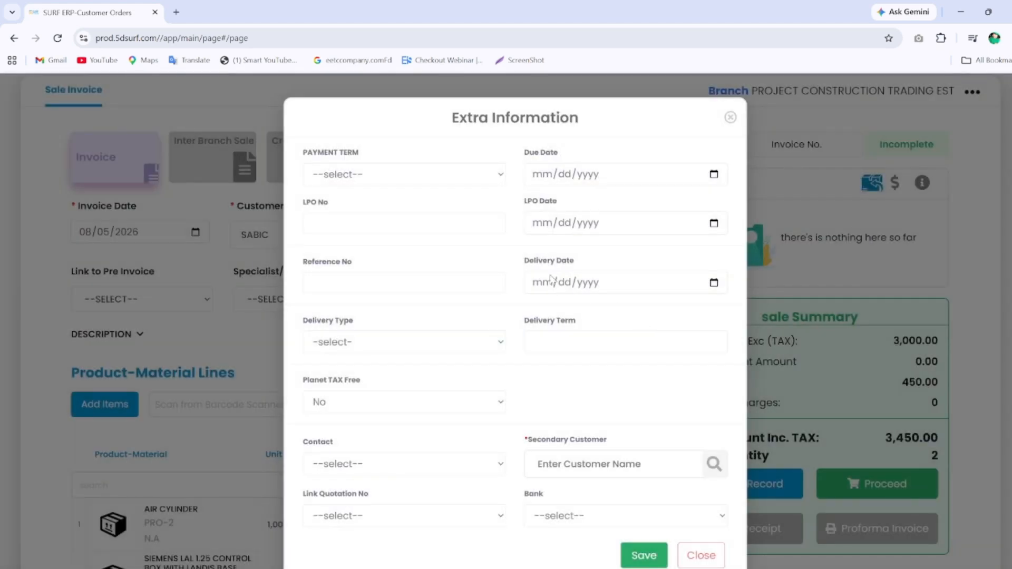
left_click(715, 284)
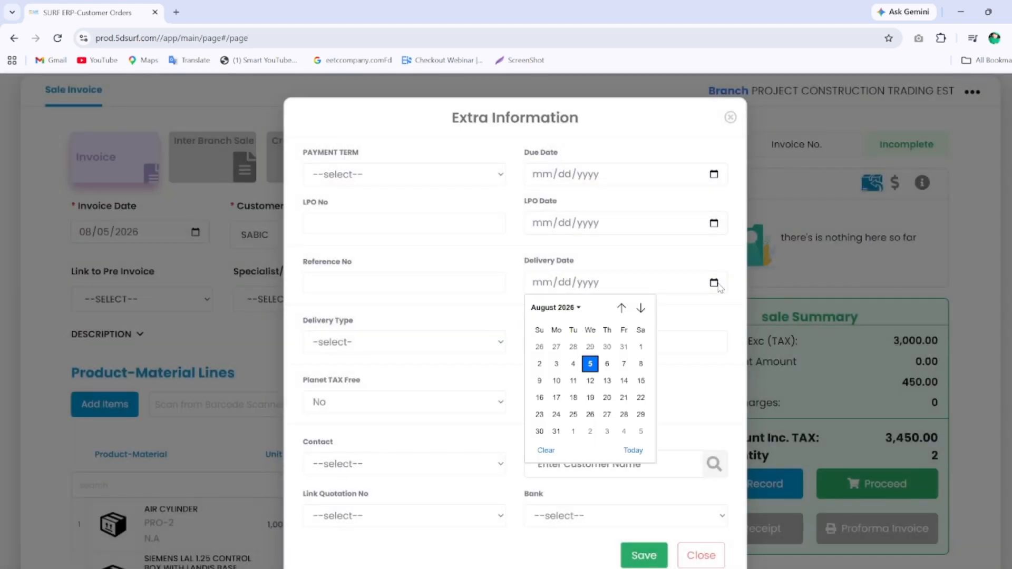
left_click(590, 381)
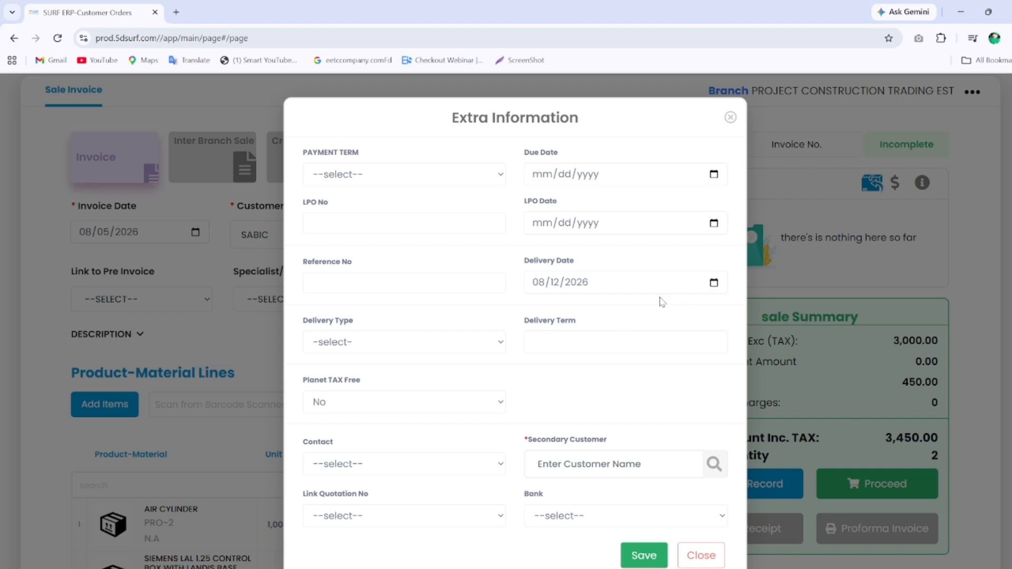
left_click(640, 560)
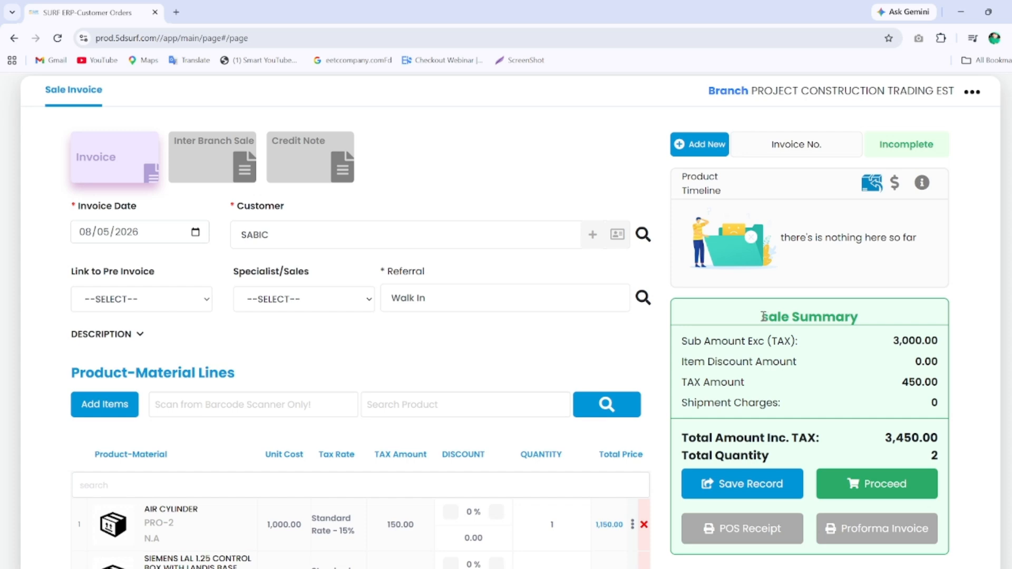
Proceed to the invoice's payment, make the payment and review the customer, invoice and line item details in the ZATCA integration request
left_click(874, 494)
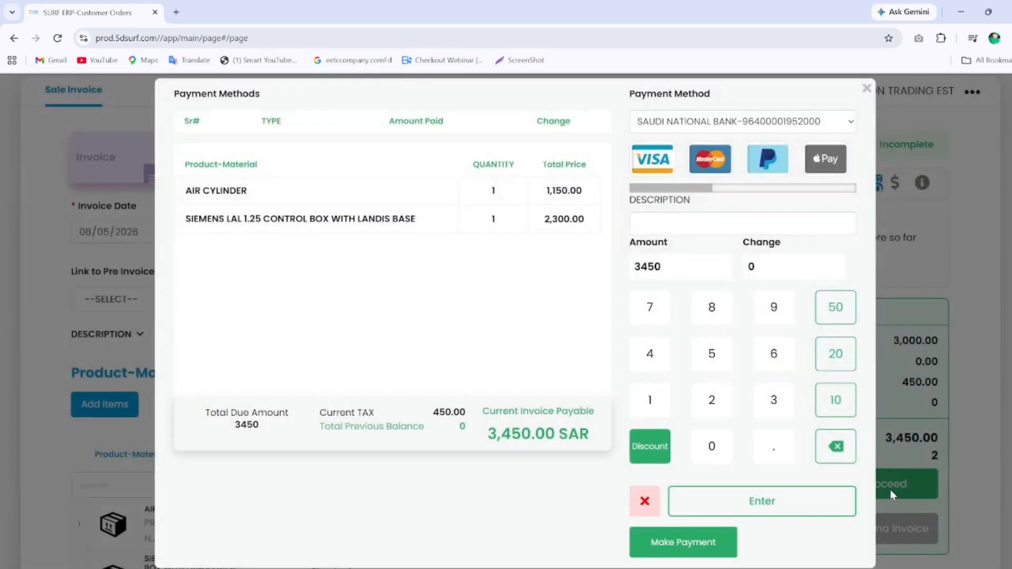
left_click(677, 548)
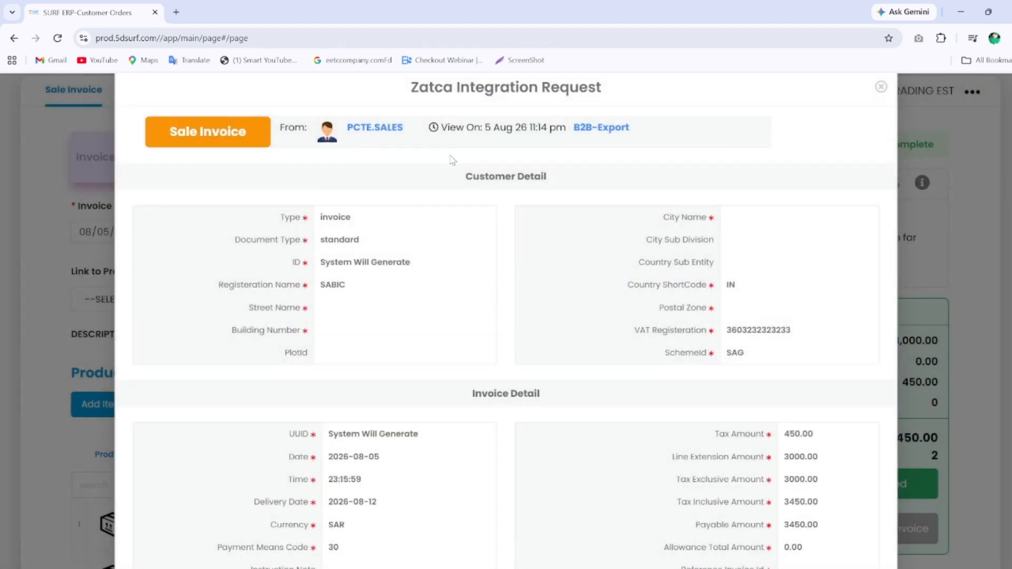
scroll(449, 274, "down", 3)
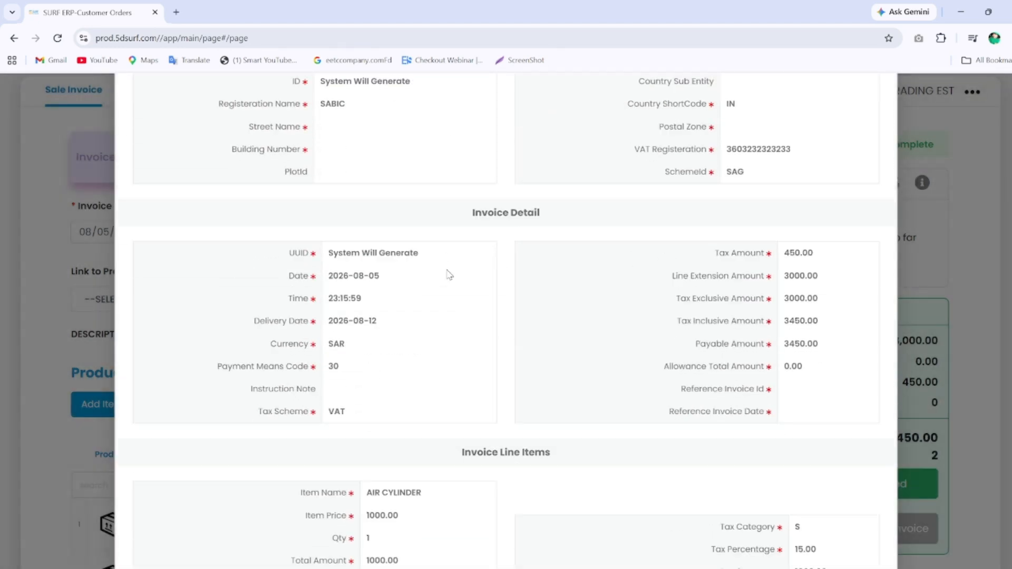
scroll(449, 275, "up", 3)
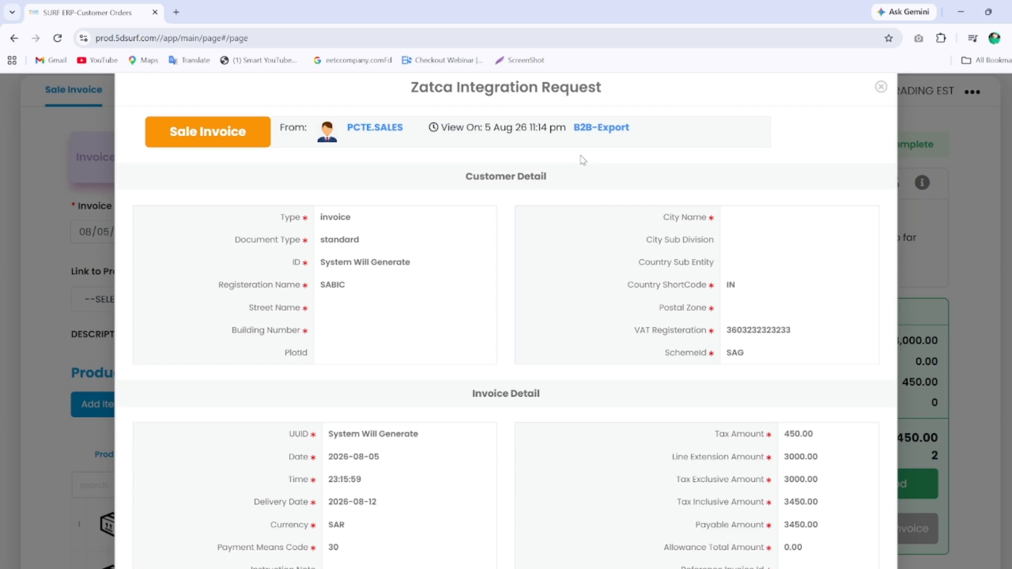
scroll(583, 160, "down", 7)
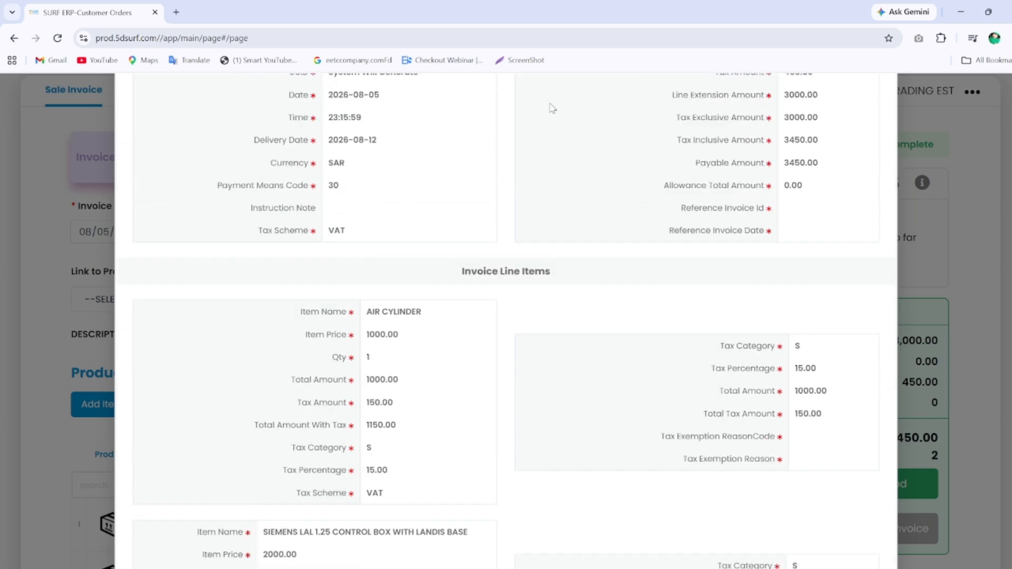
scroll(469, 238, "down", 4)
scroll(258, 477, "down", 2)
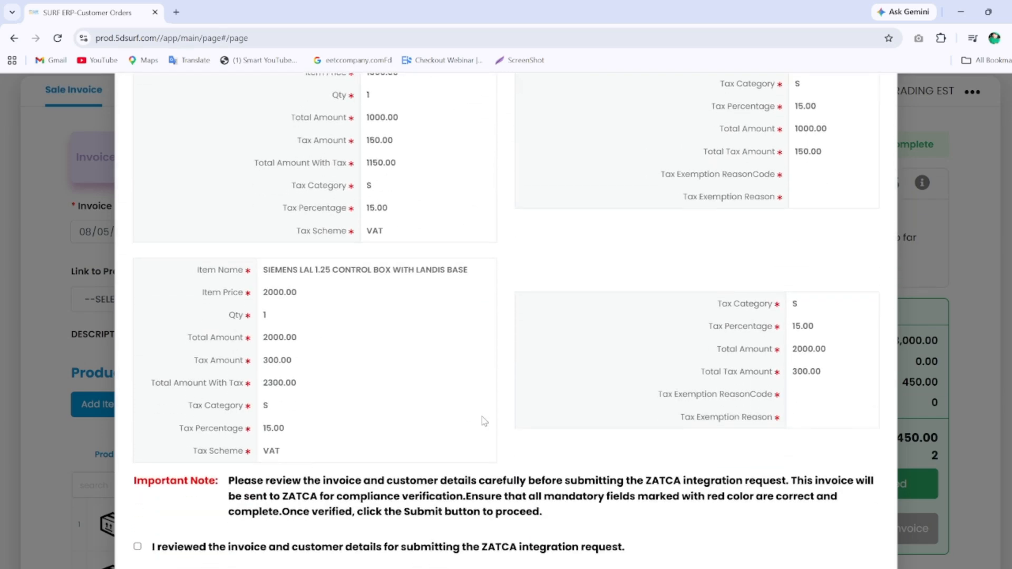
Confirm that the invoice and customer details were reviewed and try to submit the ZATCA integration request
left_click(138, 548)
scroll(564, 473, "up", 15)
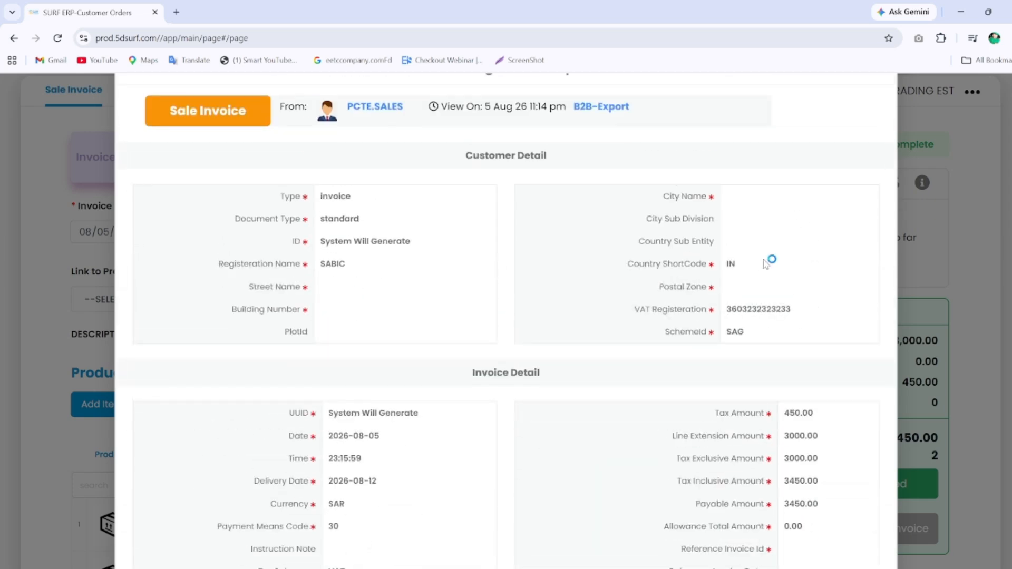
scroll(612, 393, "down", 15)
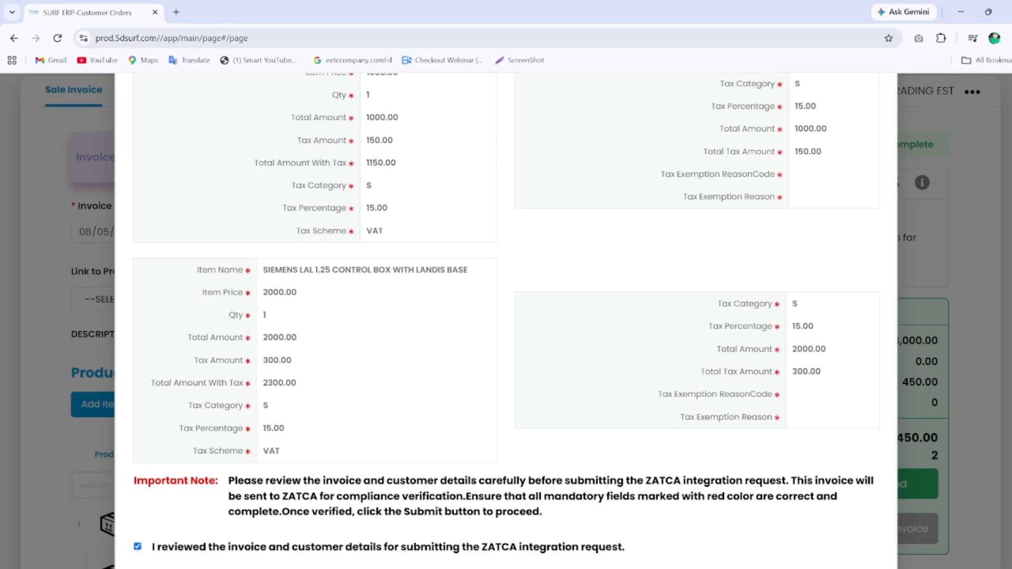
left_click(707, 568)
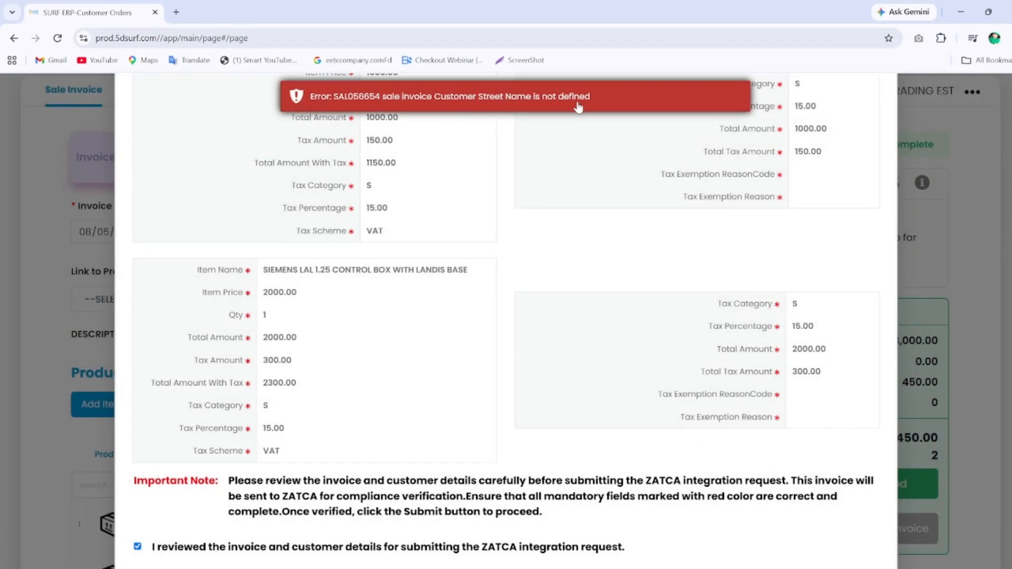
Check the ZATCA request's customer details for empty mandatory address fields and close the request
scroll(585, 217, "up", 10)
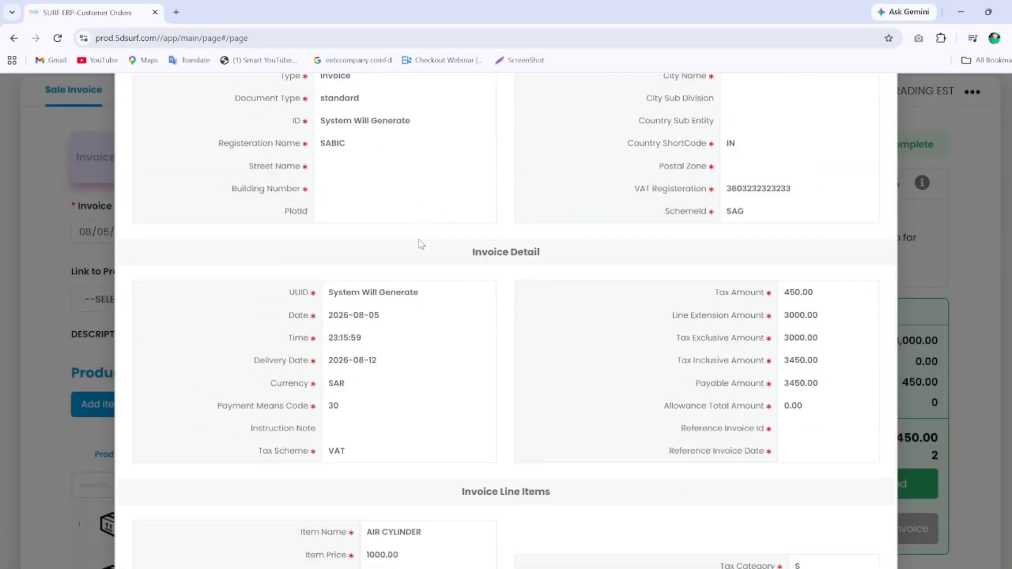
scroll(406, 248, "up", 3)
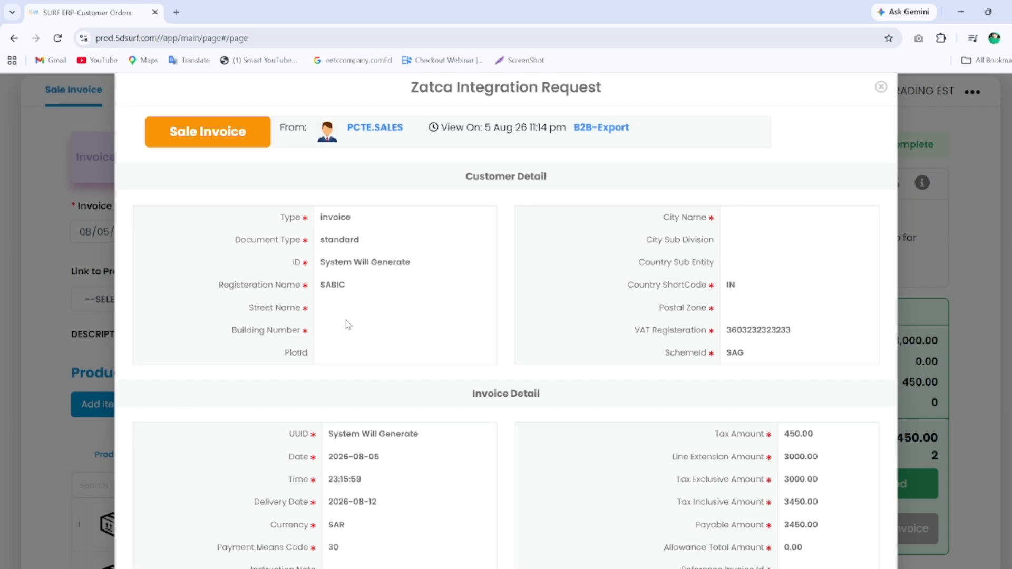
scroll(383, 341, "down", 10)
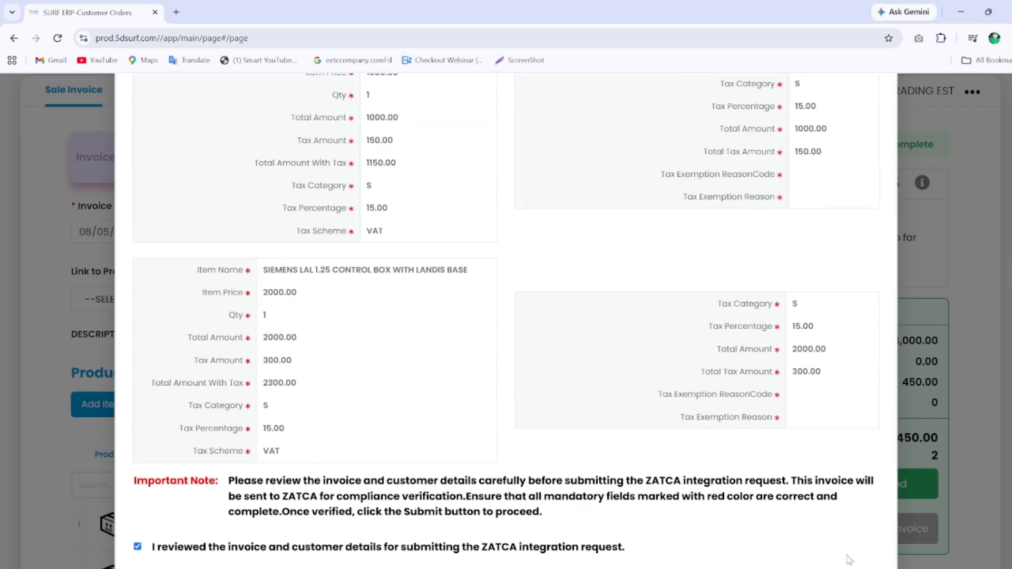
left_click(841, 567)
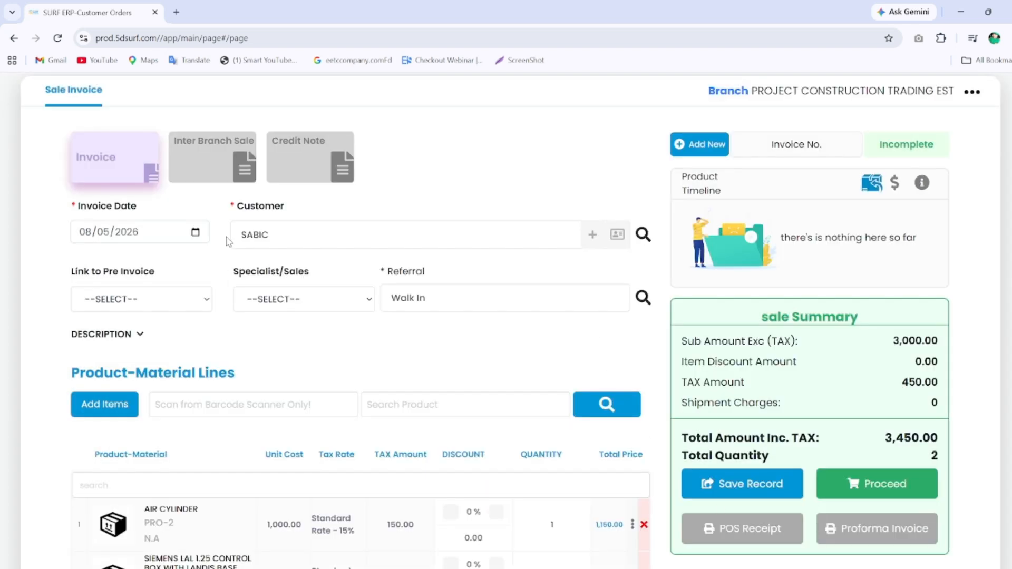
Open the SABIC customer record for editing and go to its site address details
scroll(238, 242, "up", 1)
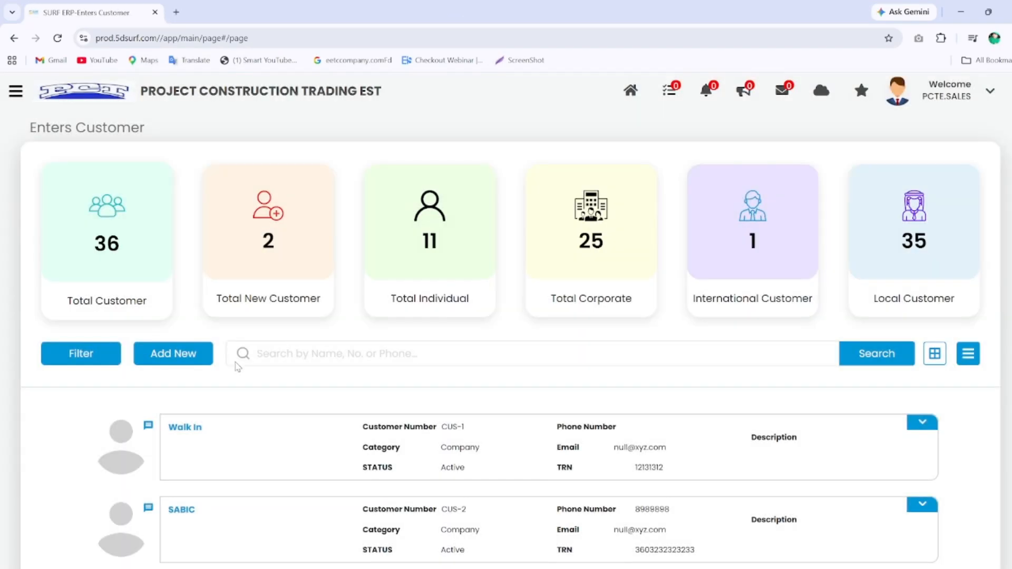
scroll(236, 367, "down", 3)
left_click(184, 331)
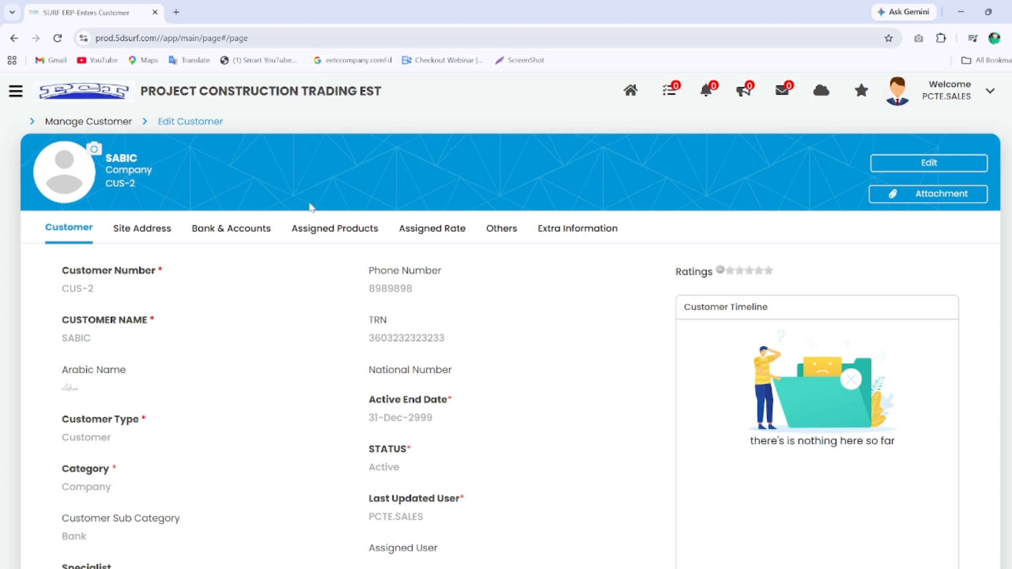
left_click(878, 166)
left_click(158, 232)
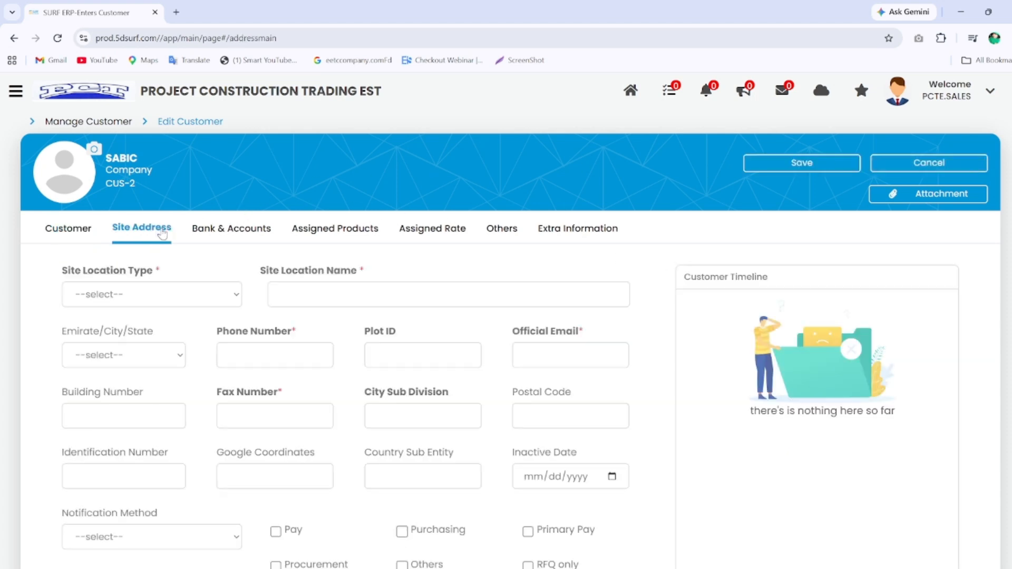
Enter JUBAIL as the site location name, fill in the building number and postal code, and try to save the site address
left_click(323, 291)
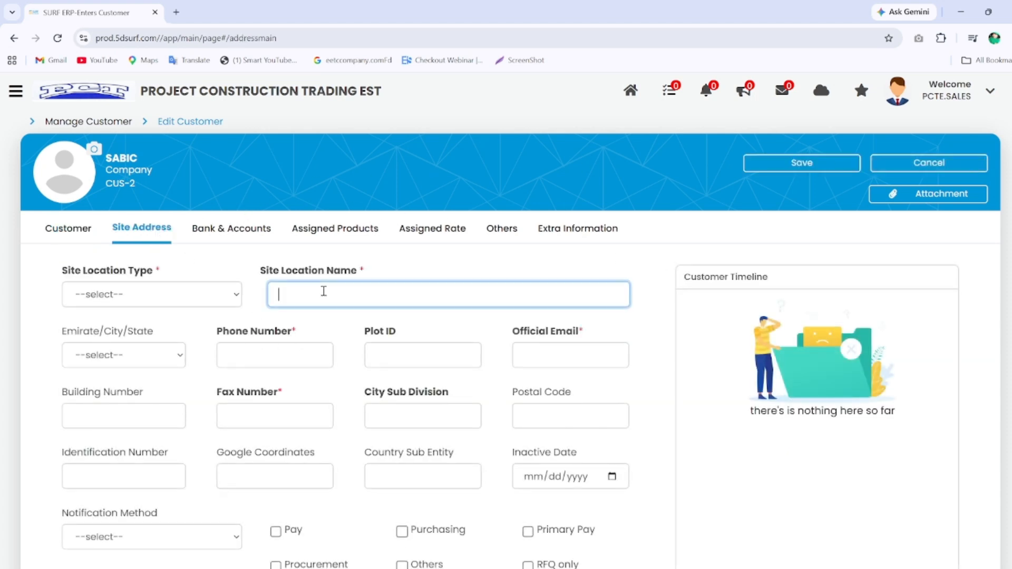
type("JUBAIL")
left_click(122, 421)
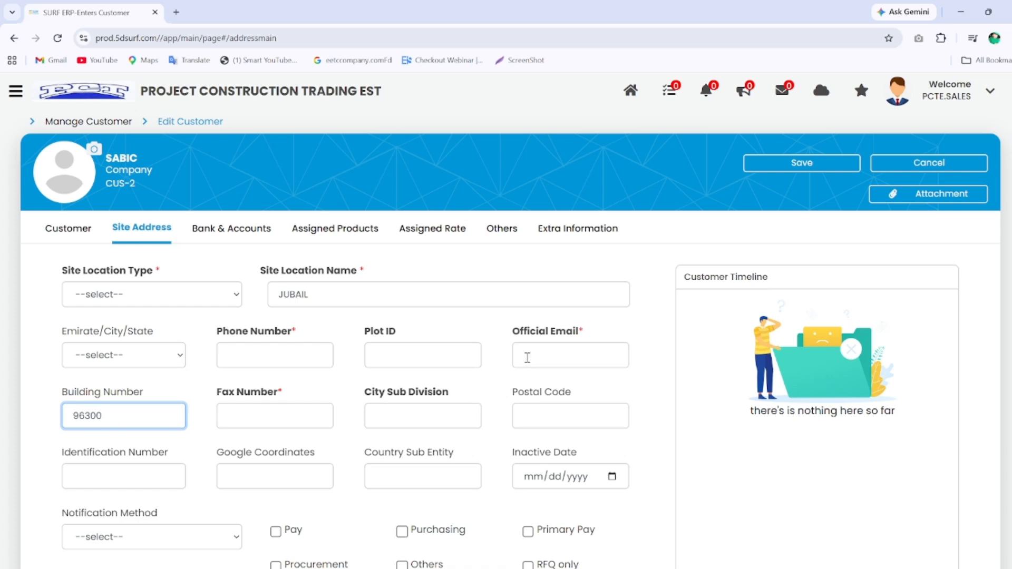
left_click(542, 416)
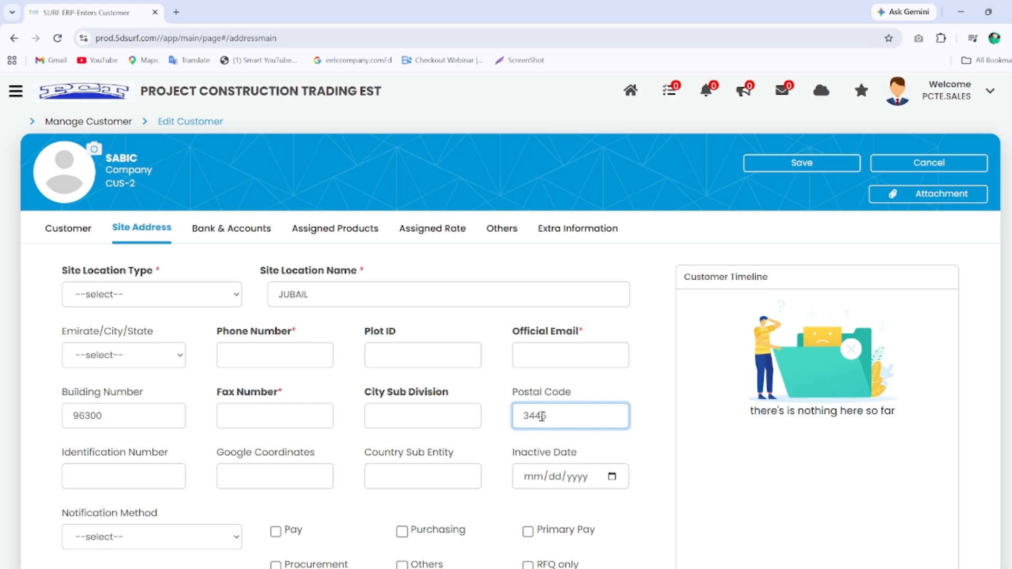
scroll(541, 419, "down", 5)
scroll(541, 427, "up", 5)
left_click(791, 164)
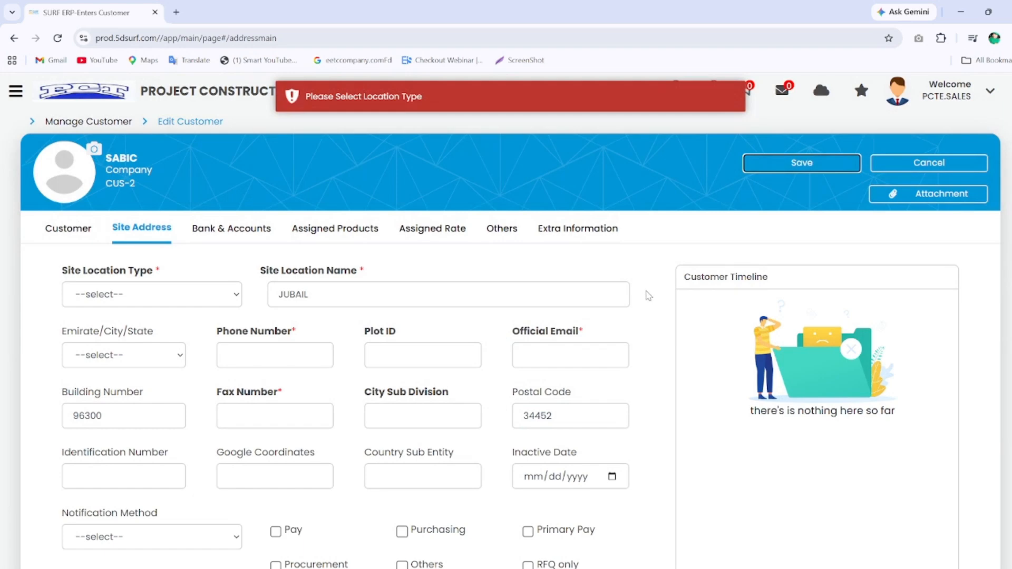
Set the site location type to Headquaters and try to save the site address again
left_click(160, 303)
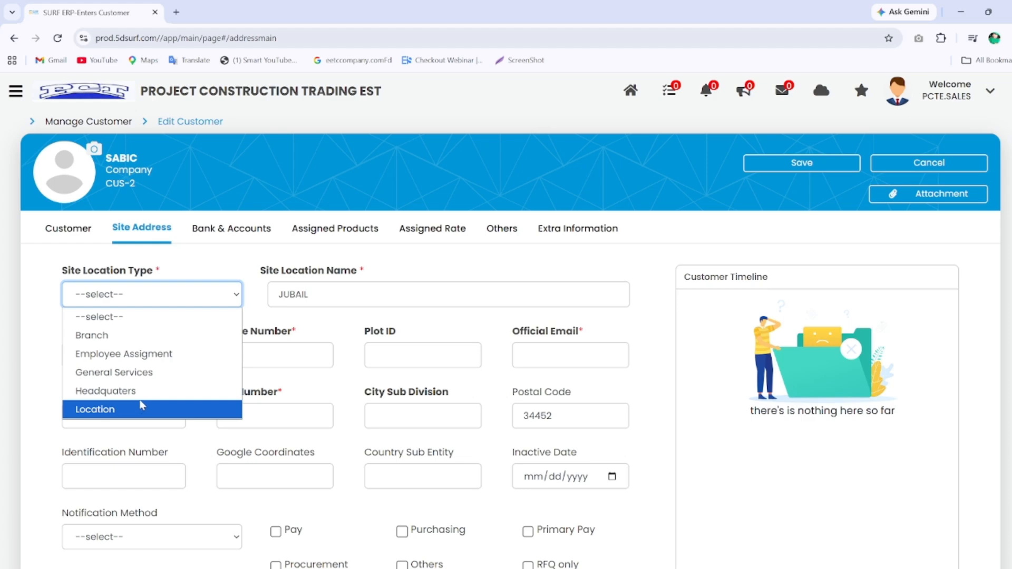
left_click(106, 391)
left_click(802, 163)
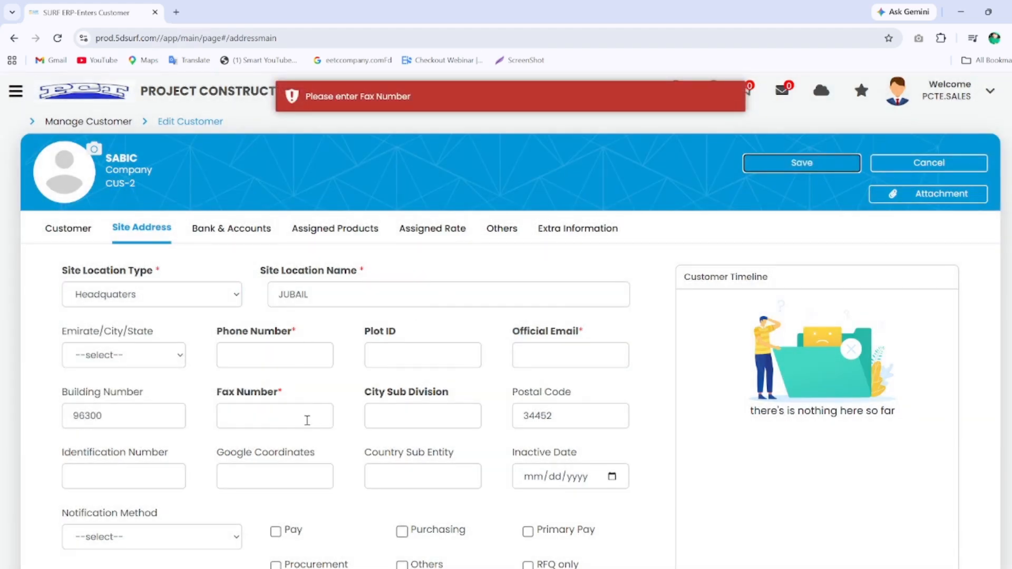
Fill in the site address's fax number, phone number and official email, and save the SABIC customer record
left_click(252, 421)
type("0138888888")
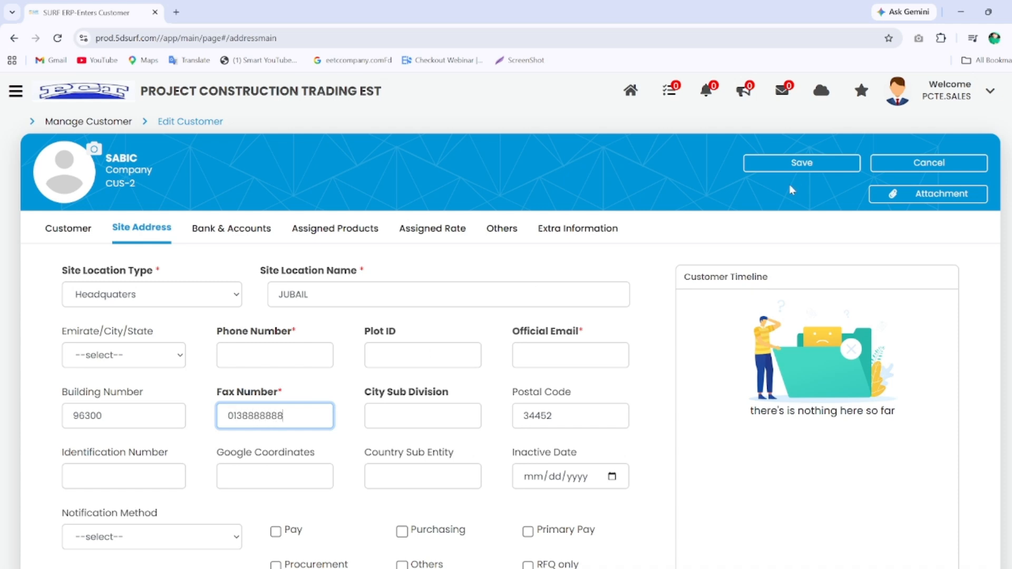
left_click(274, 360)
type("013888888")
left_click(802, 163)
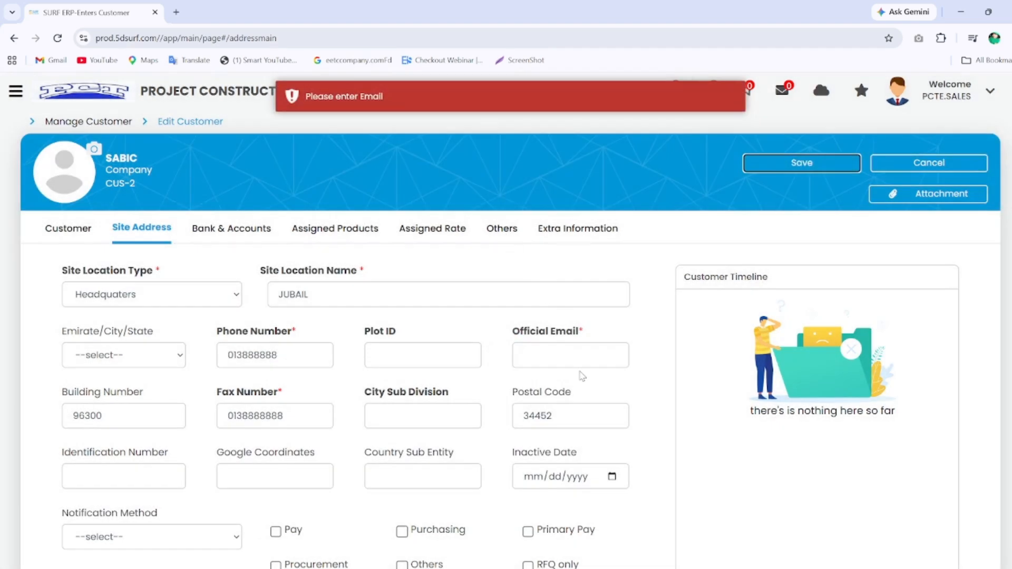
left_click(578, 357)
type("AA@AA.COM")
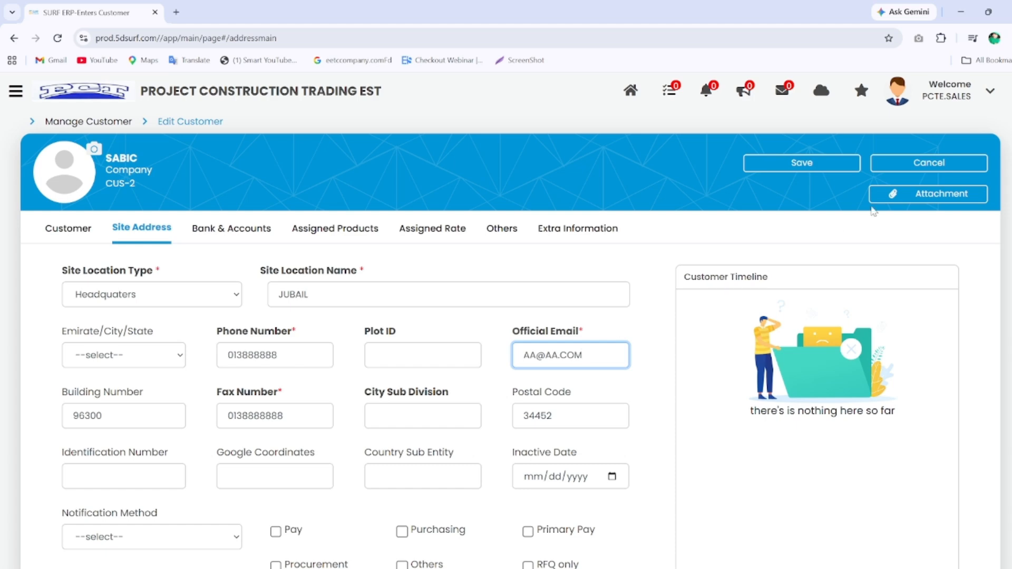
left_click(845, 158)
Reopen the SABIC customer record and check its saved site address
scroll(430, 301, "down", 2)
left_click(180, 329)
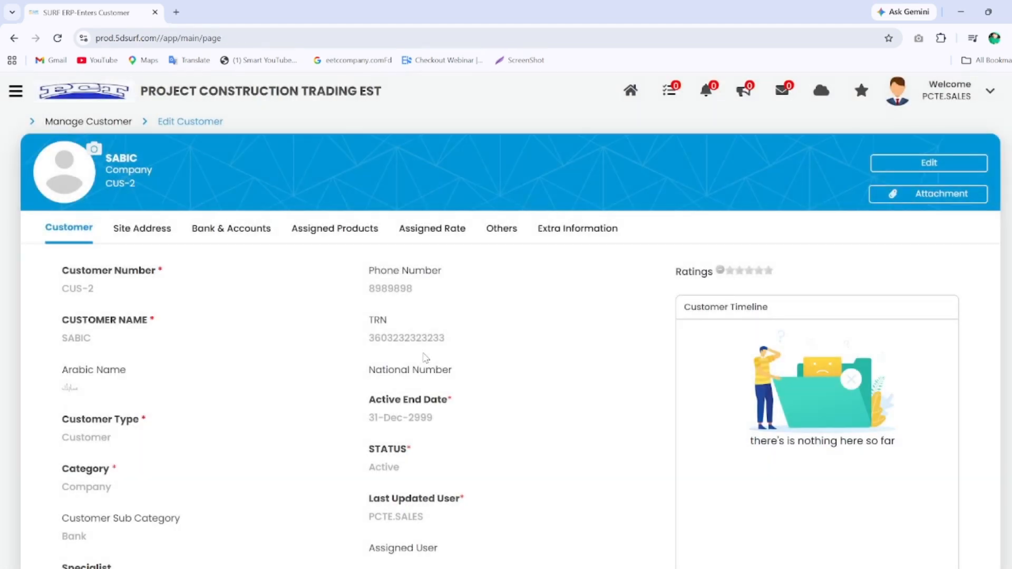
left_click(166, 229)
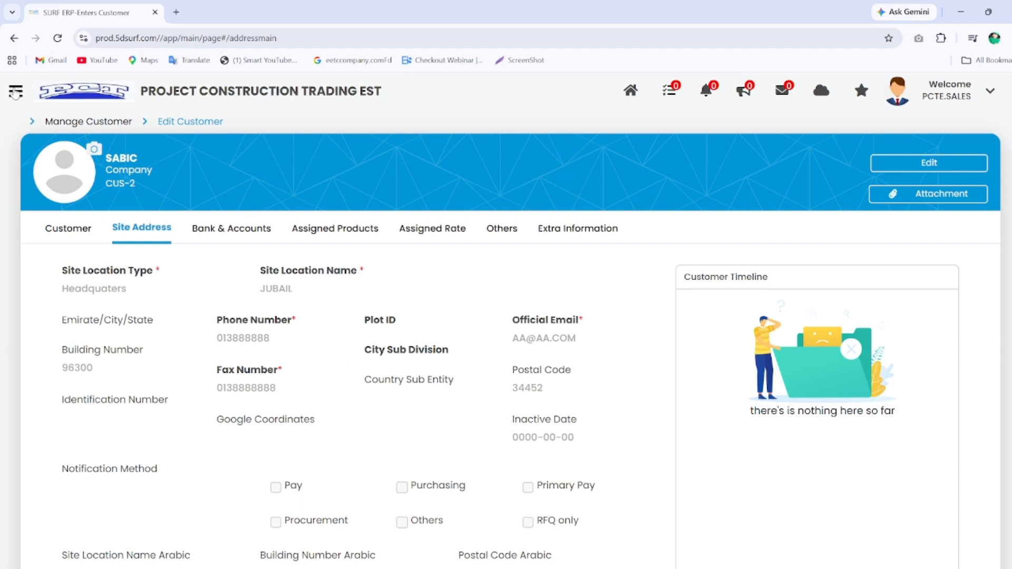
Go to the customer orders and reopen the first incomplete SABIC invoice dated 05 Aug 26
left_click(16, 91)
left_click(174, 289)
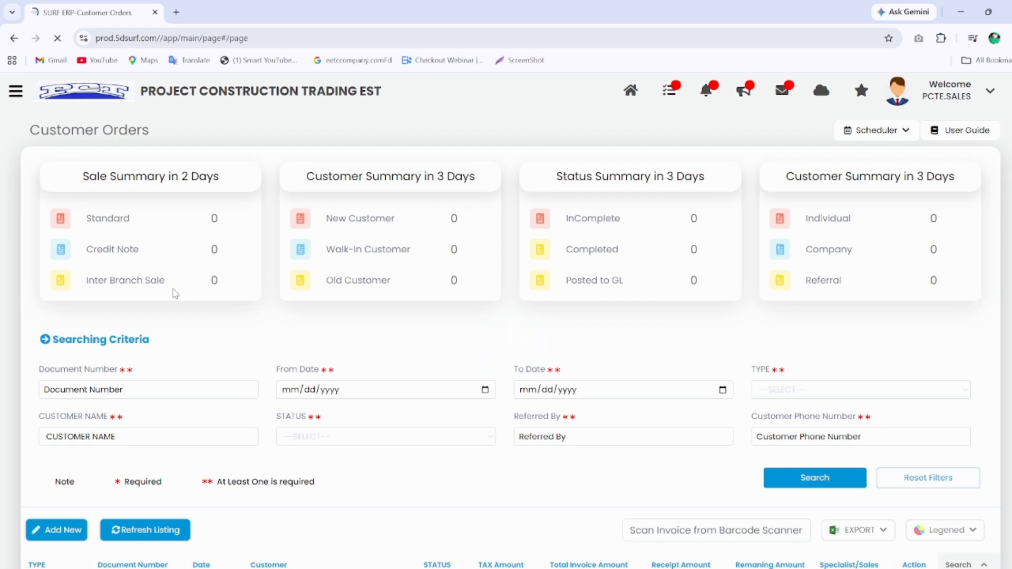
scroll(175, 294, "down", 3)
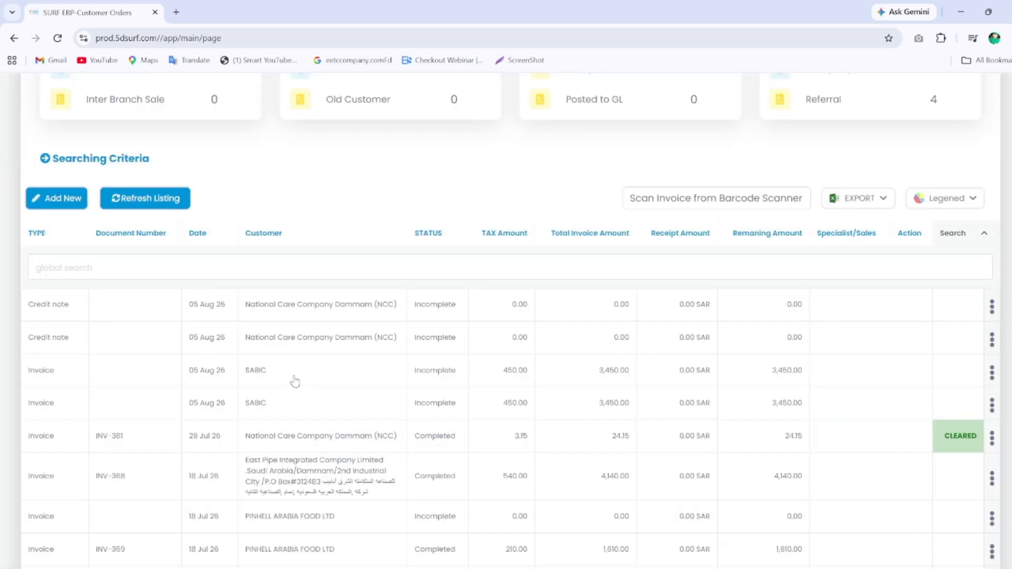
left_click(260, 374)
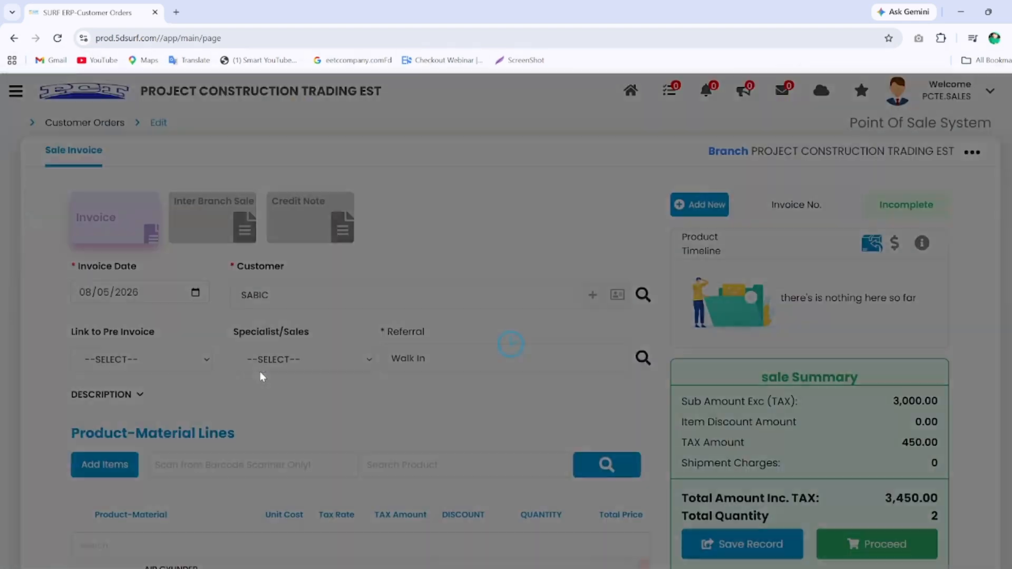
scroll(422, 382, "down", 1)
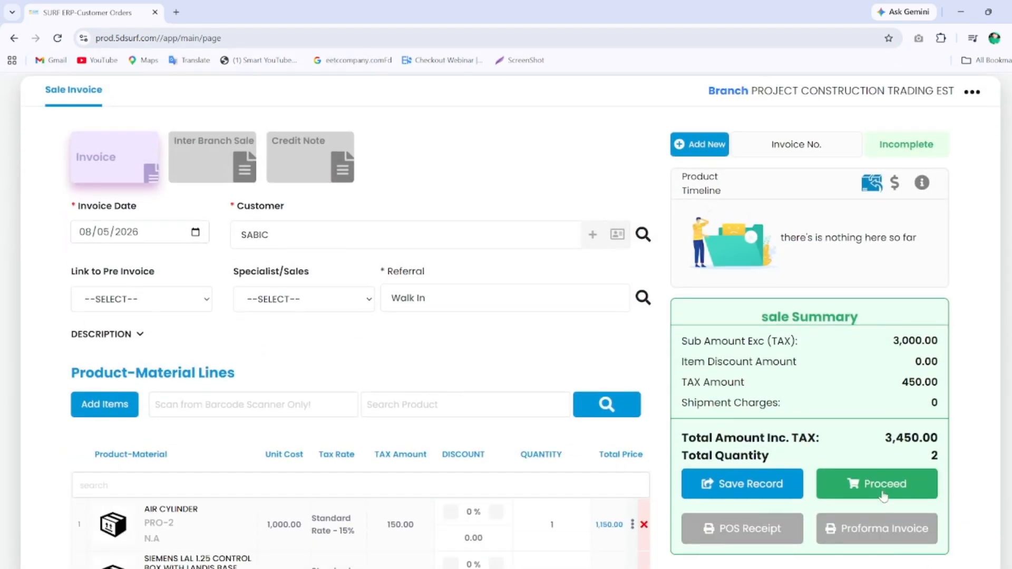
Save the SABIC invoice's extra information and make the payment to bring up the ZATCA integration request
left_click(921, 183)
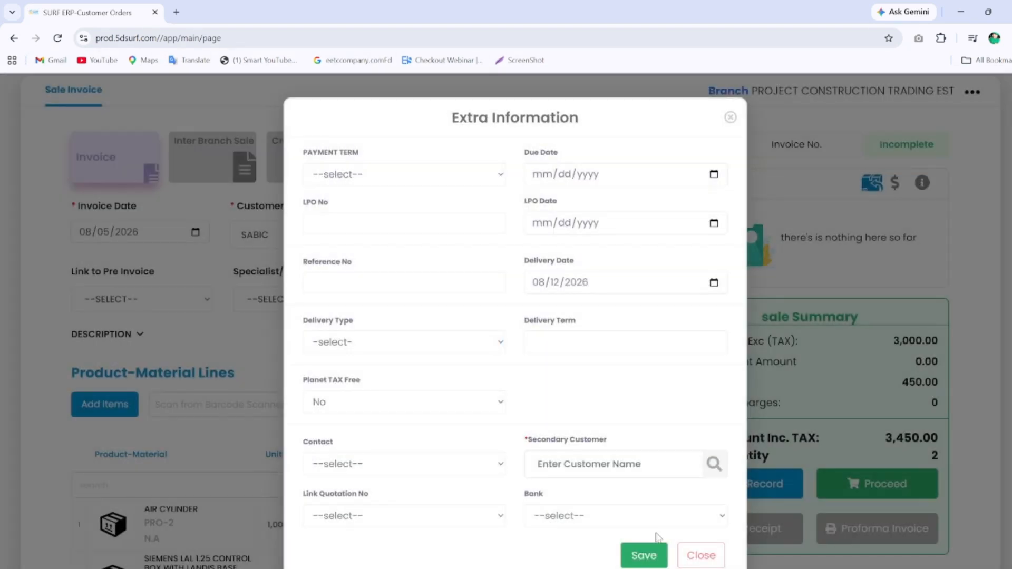
left_click(645, 556)
left_click(866, 494)
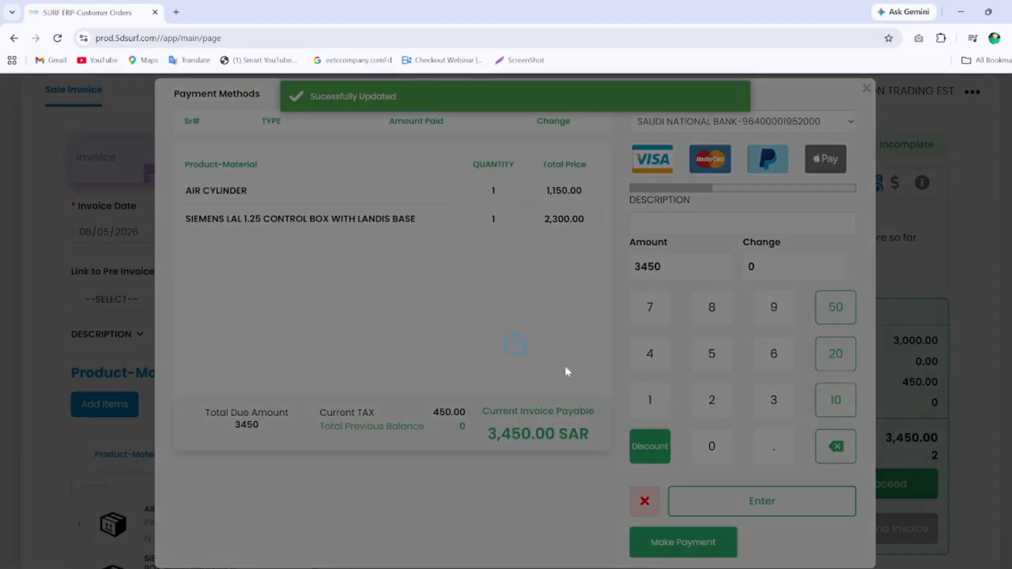
left_click(662, 544)
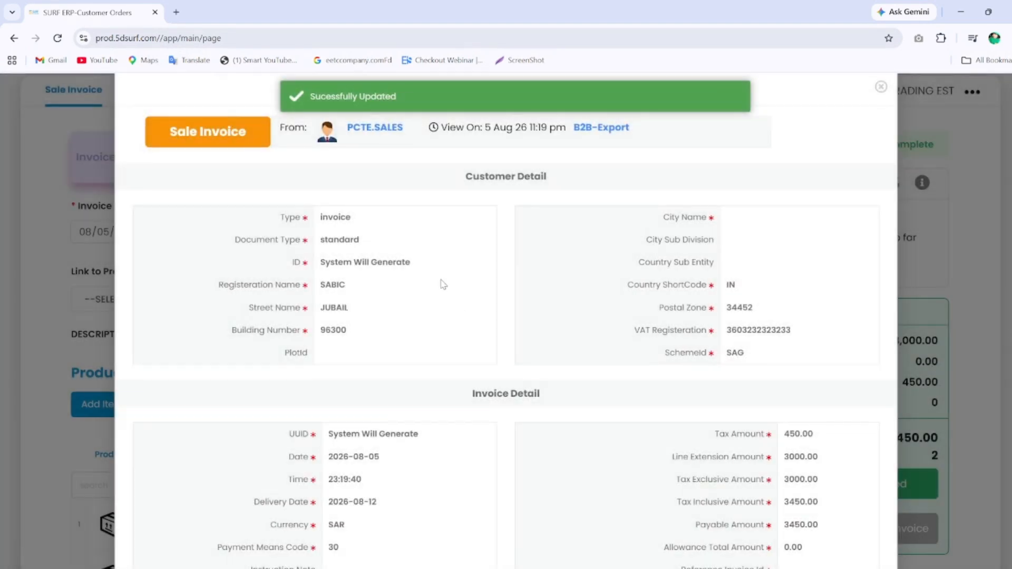
Confirm the review, try to submit the ZATCA integration request, and check the request's customer details
scroll(520, 356, "down", 10)
scroll(520, 367, "down", 1)
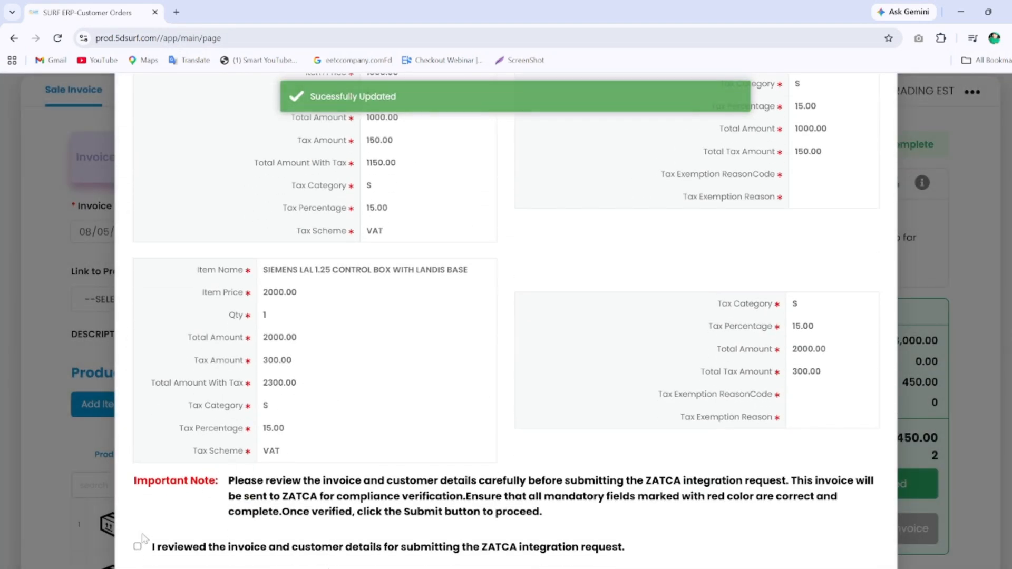
left_click(138, 545)
left_click(627, 567)
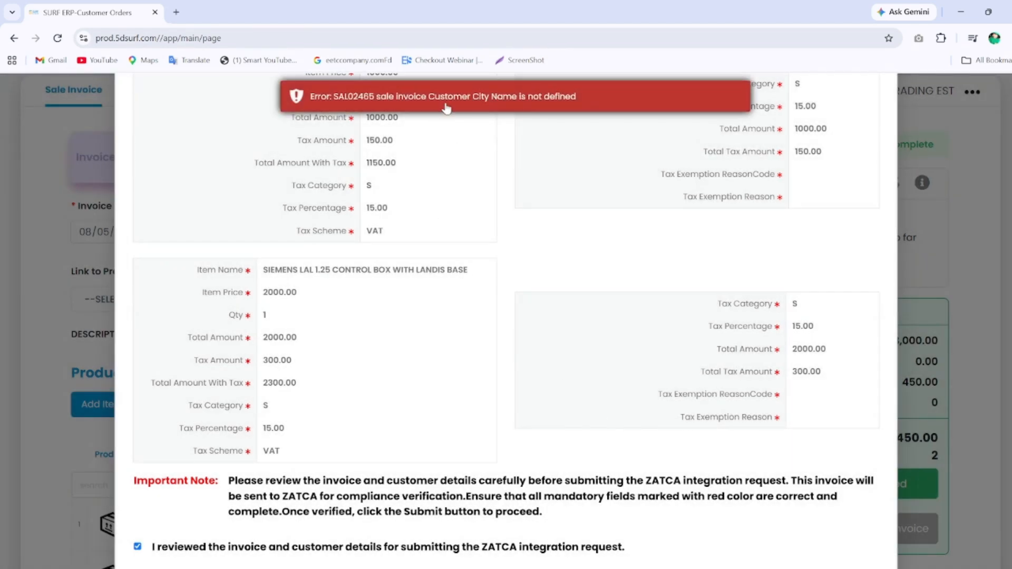
scroll(599, 258, "up", 5)
scroll(598, 258, "up", 8)
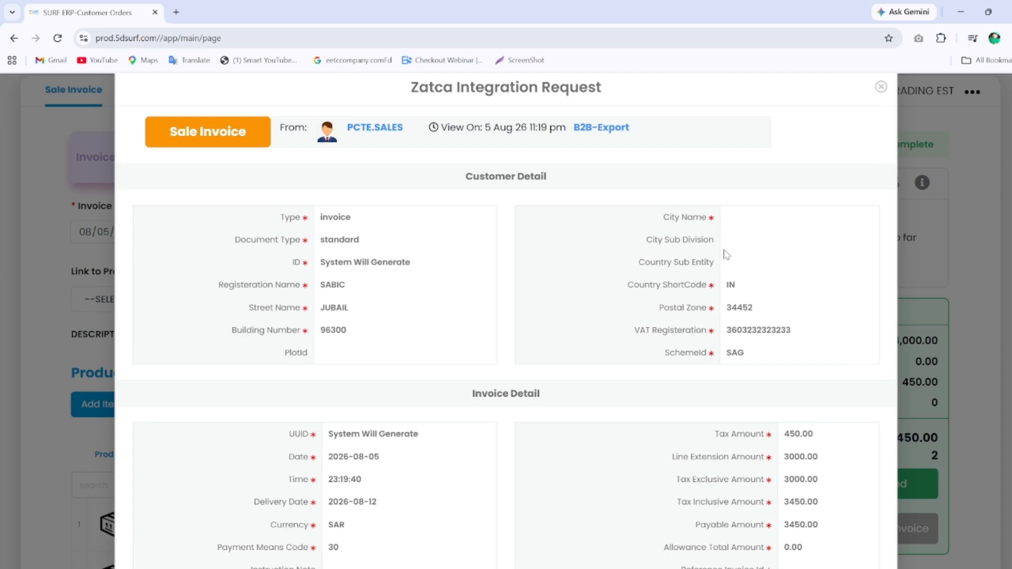
scroll(678, 321, "down", 13)
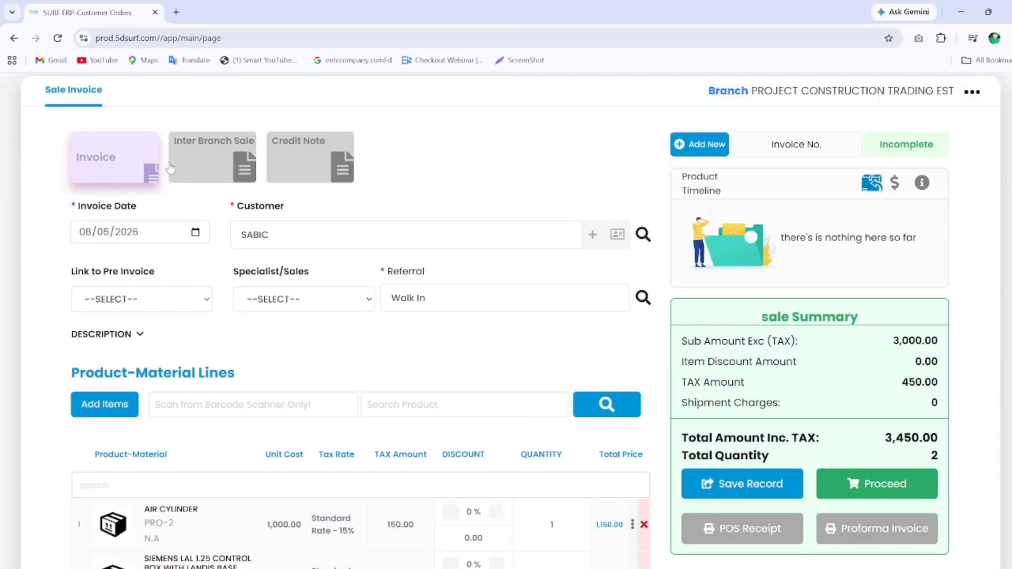
Go to the customer list, open the SABIC record and start editing its site address
scroll(95, 137, "up", 2)
left_click(16, 91)
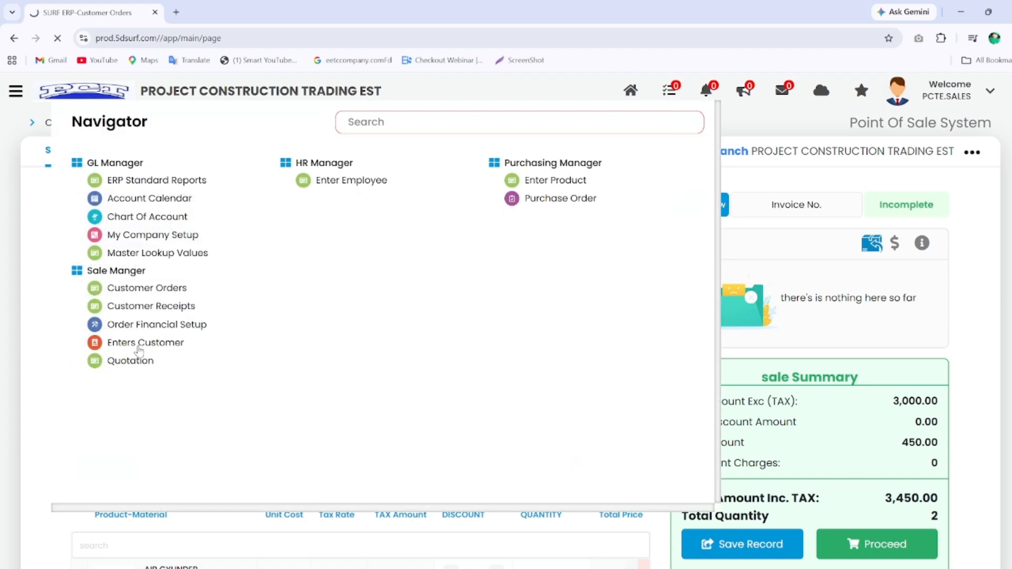
left_click(140, 348)
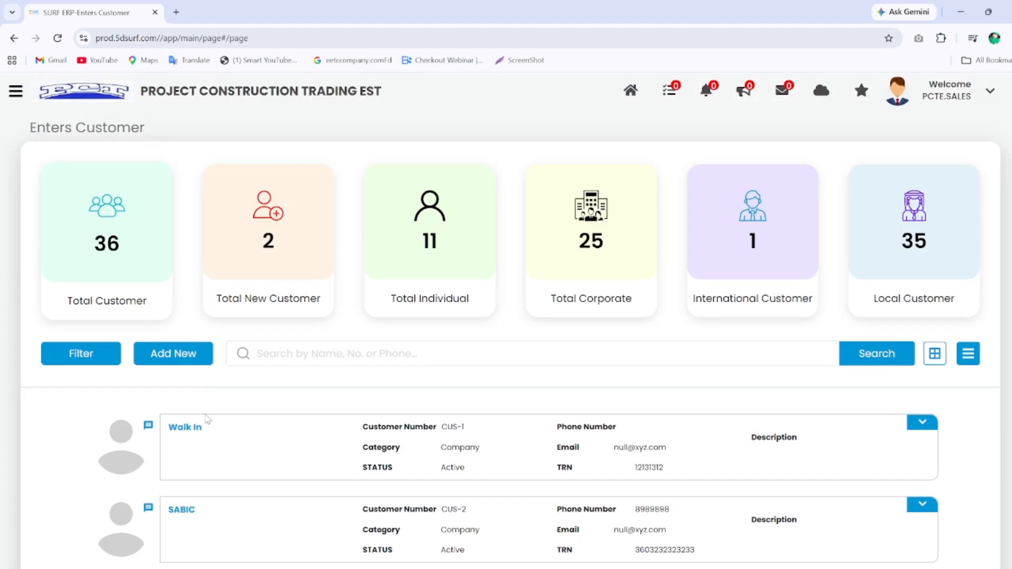
scroll(206, 398, "down", 3)
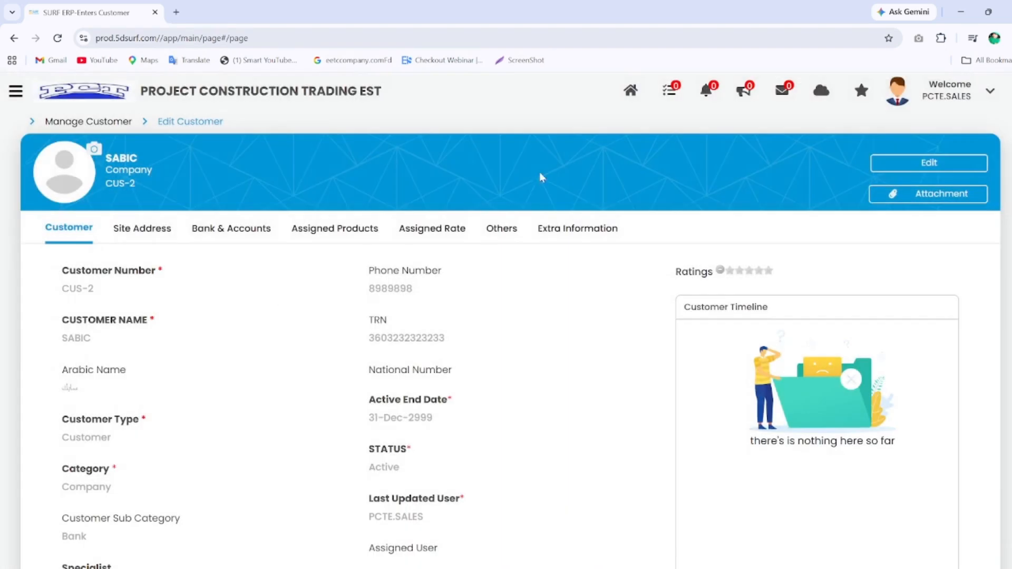
left_click(169, 230)
left_click(929, 164)
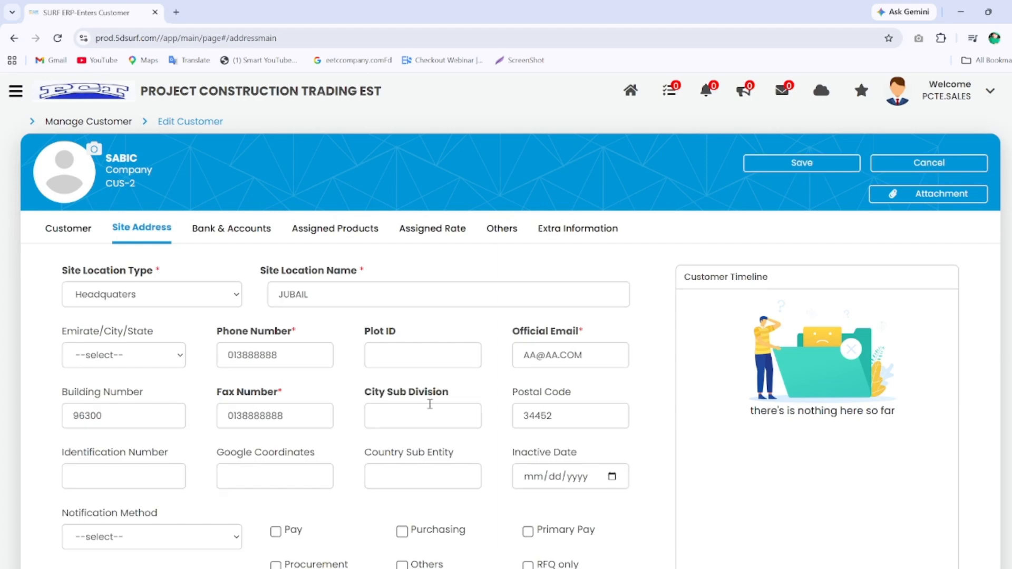
Set the site address's city to JUBAIL and its Arabic city name to الجبيل
scroll(430, 405, "down", 3)
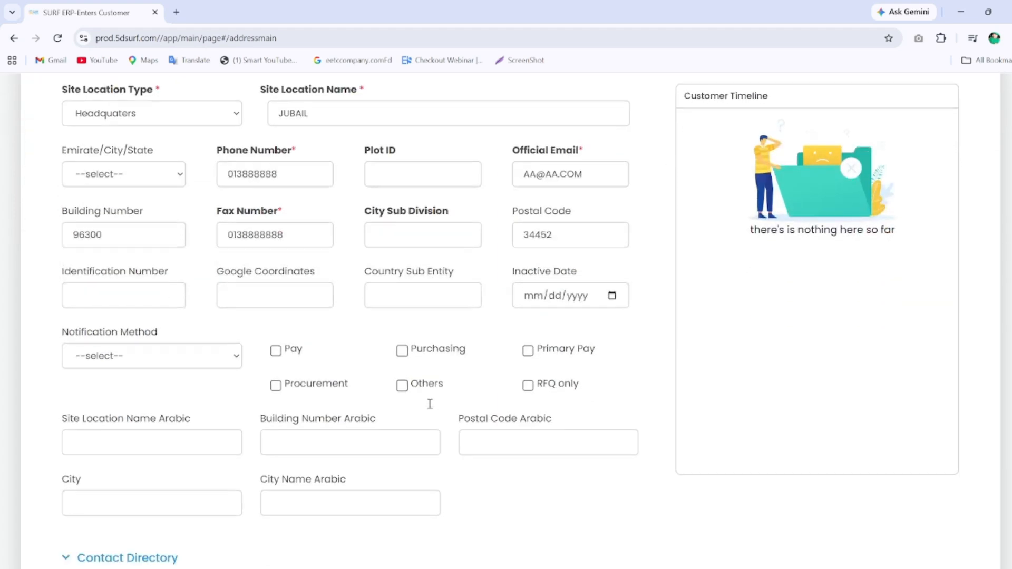
scroll(216, 501, "up", 2)
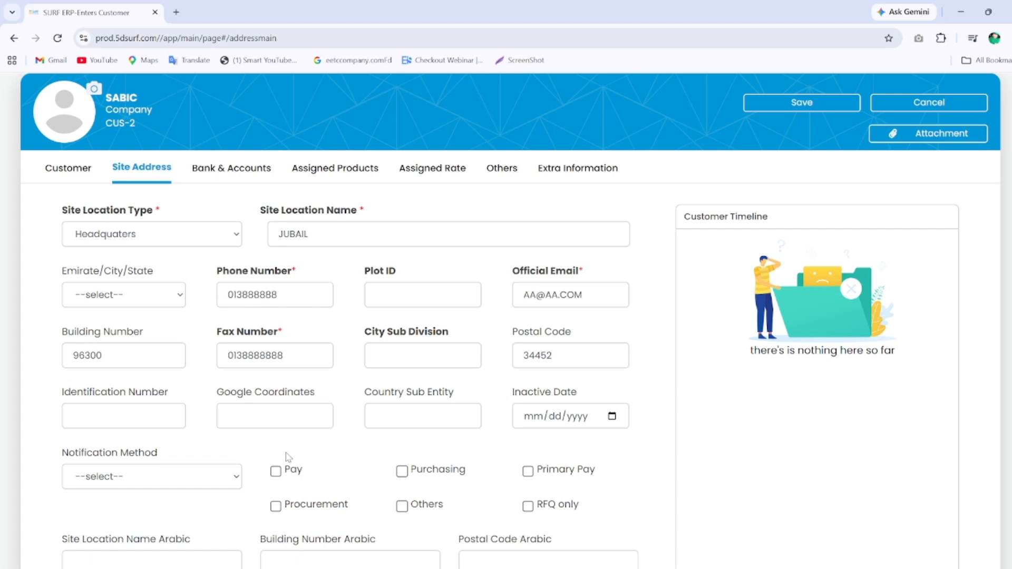
scroll(287, 457, "down", 3)
left_click(185, 420)
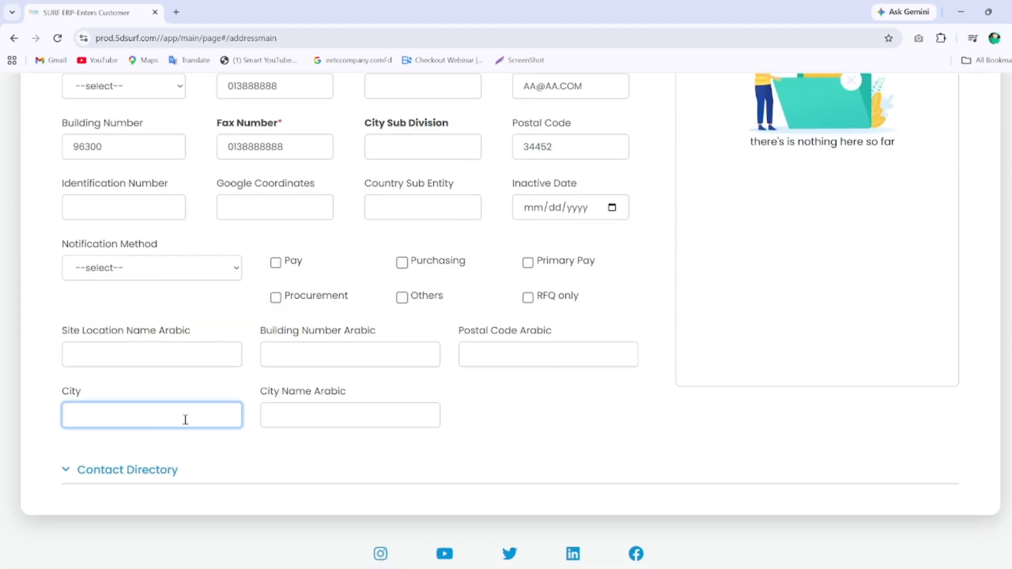
type("jubail")
key("BackSpace")
key("BackSpace")
key("BackSpace")
key("BackSpace")
type("jubail")
key("Tab")
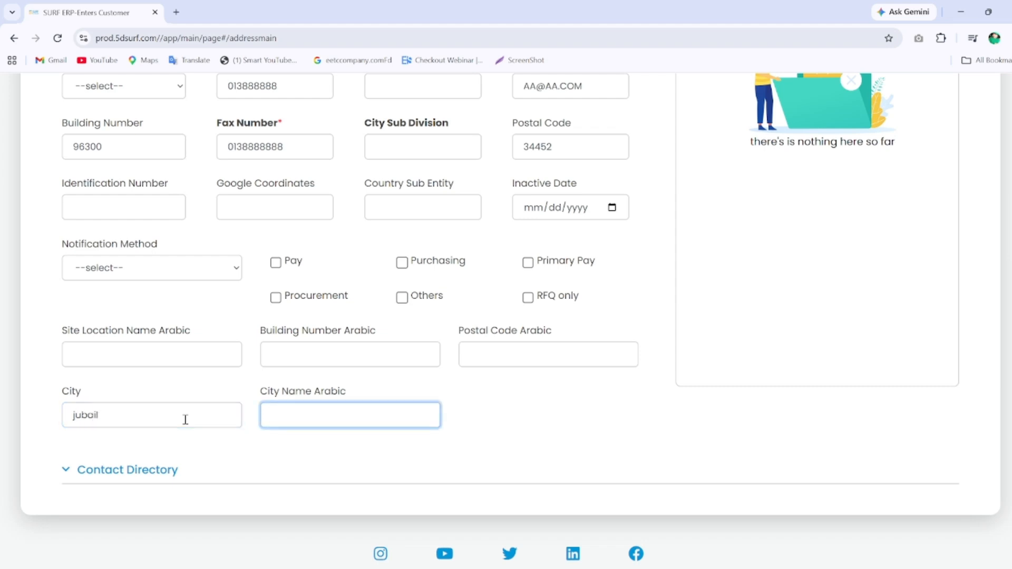
key("shift+Tab")
type("JUBAIL")
key("Tab")
type("الجبيل")
scroll(201, 406, "up", 5)
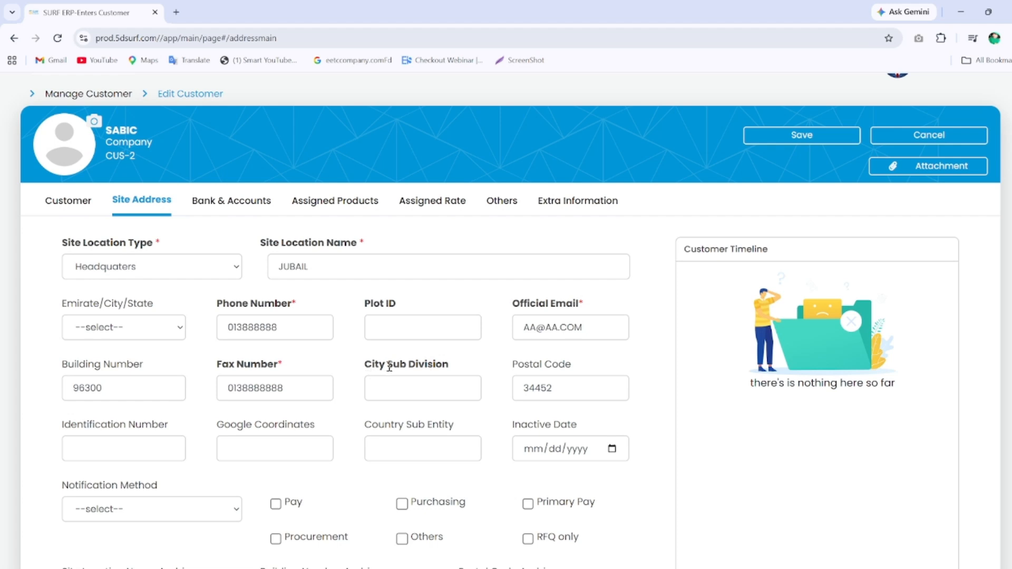
Set the city sub division to EASTERN PROVINCE and save the SABIC site address
left_click(393, 389)
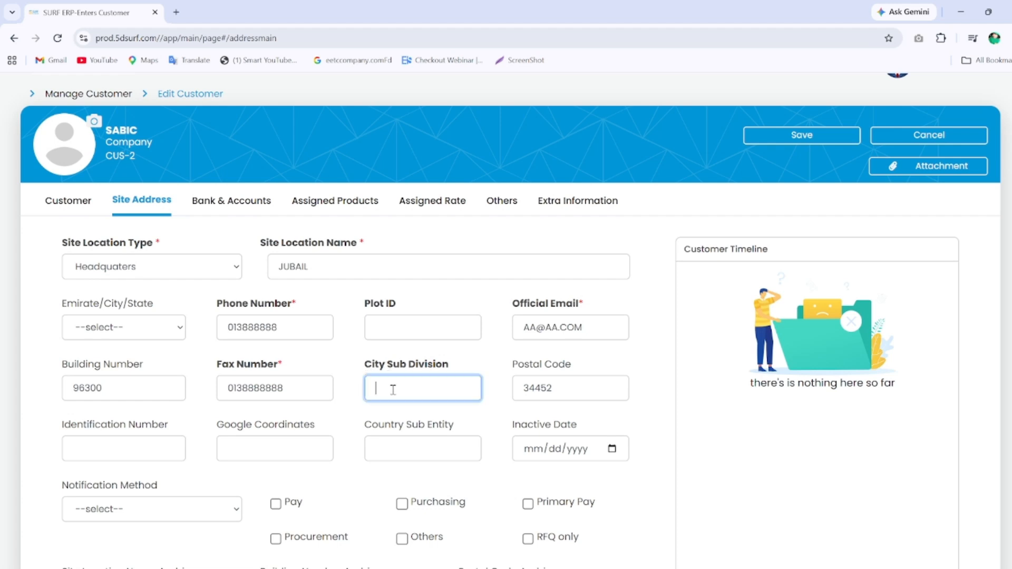
type("ثشس")
type("EASTER")
type("N PROVINCE")
left_click(794, 135)
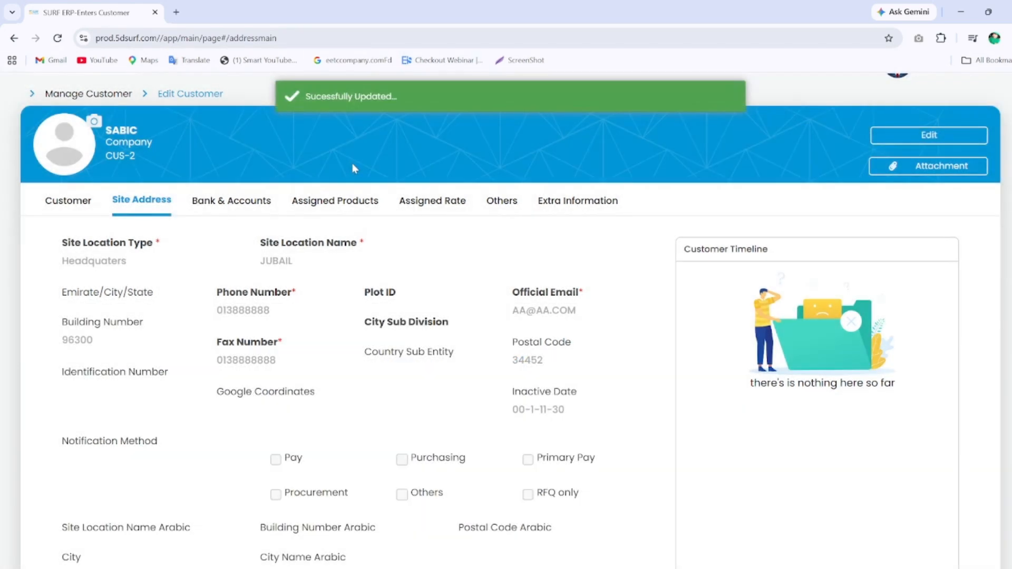
Go to the customer orders and open the first incomplete SABIC invoice dated 05 Aug 26
scroll(266, 220, "up", 1)
left_click(19, 95)
left_click(148, 287)
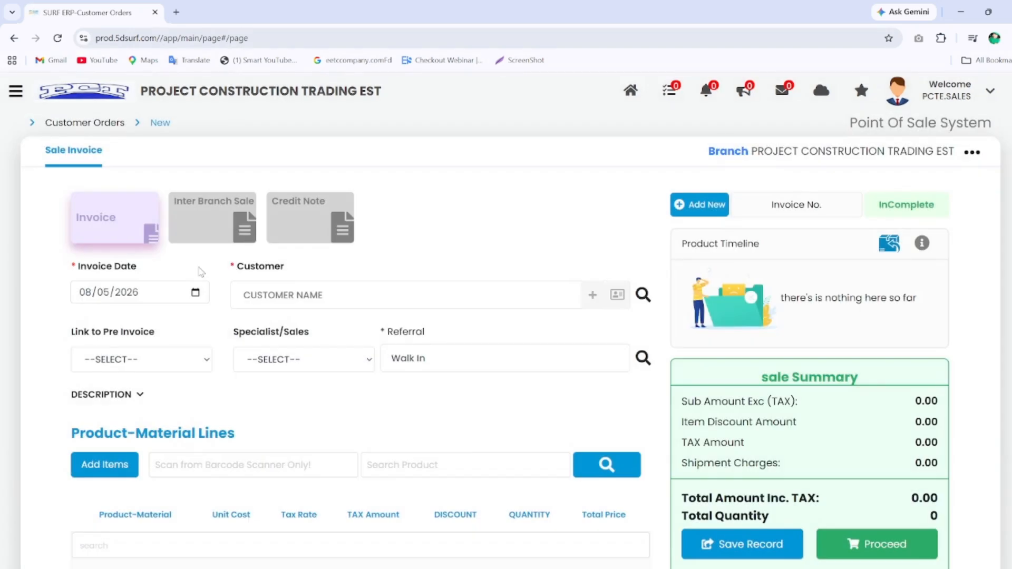
left_click(97, 126)
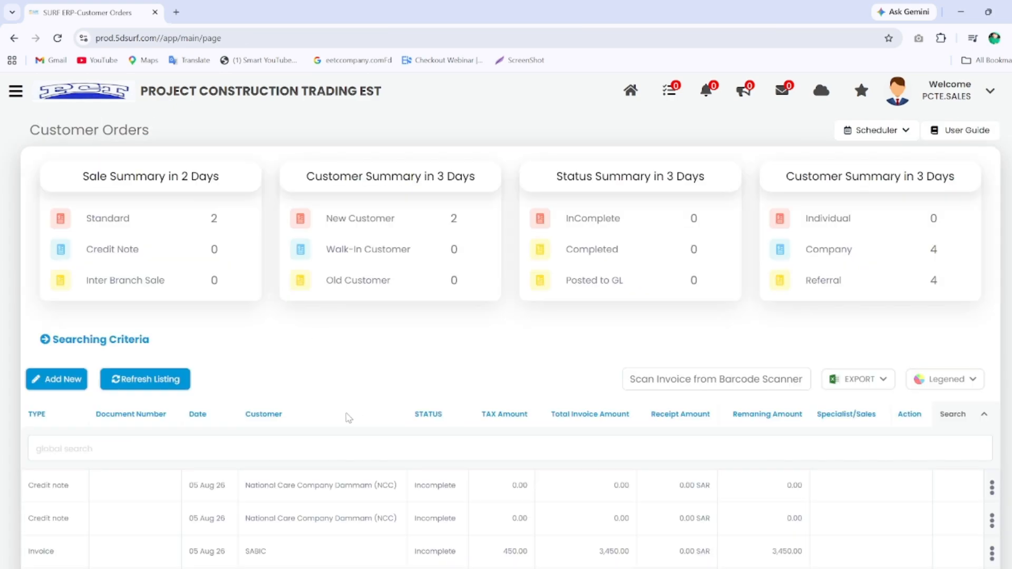
scroll(346, 418, "down", 1)
left_click(262, 494)
Make the invoice's payment, confirm that its details were reviewed, and submit the ZATCA integration request
scroll(847, 496, "down", 3)
left_click(870, 366)
left_click(654, 543)
scroll(429, 367, "down", 1)
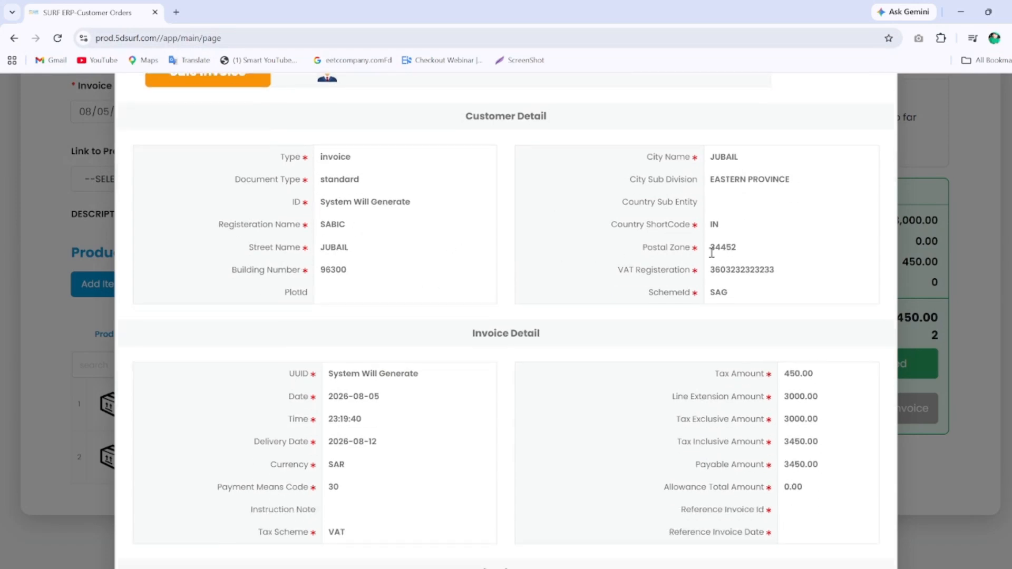
scroll(641, 362, "down", 8)
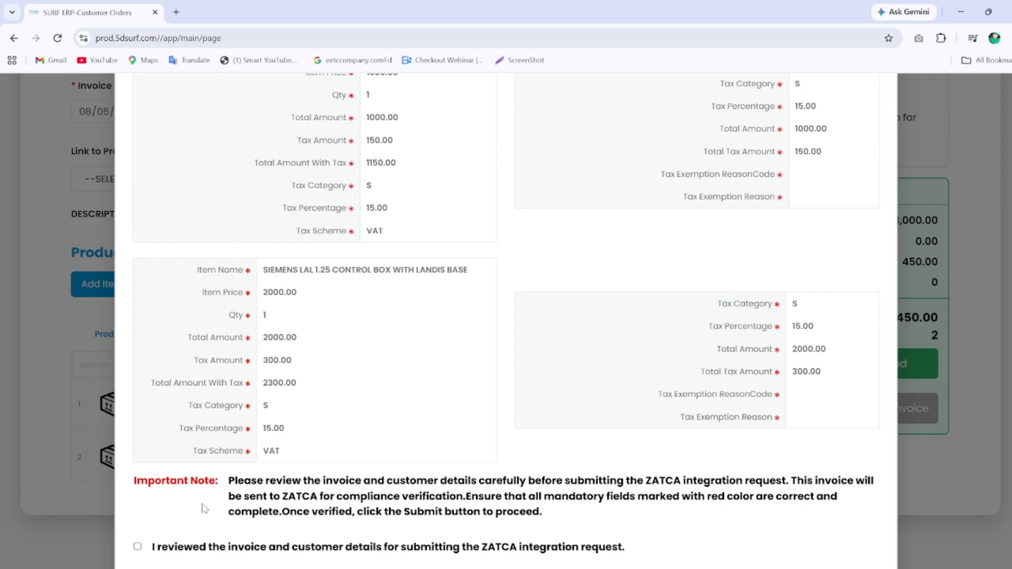
left_click(137, 547)
left_click(601, 421)
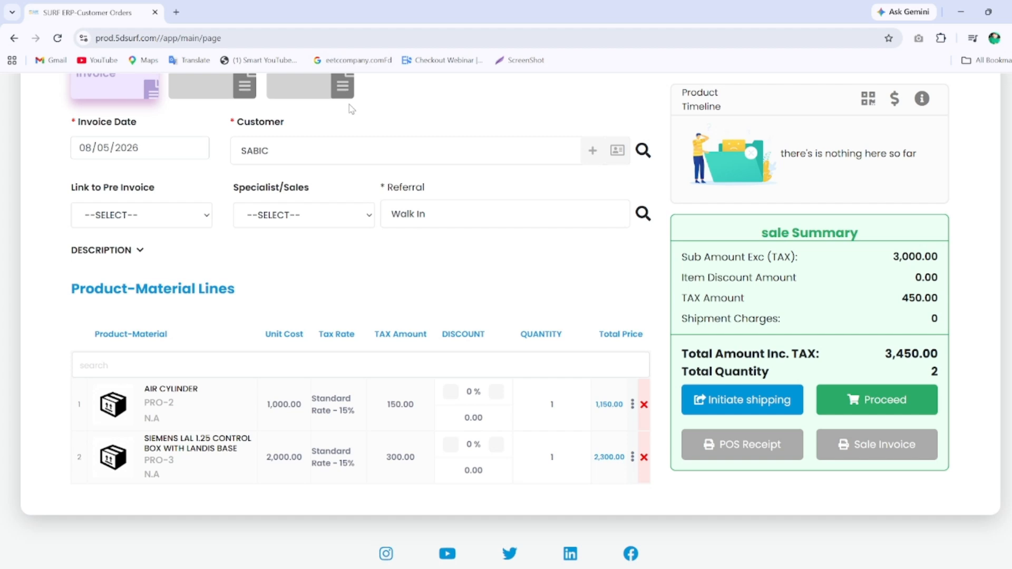
Return to the customer orders and refresh the listing to check the submitted SABIC invoice's ZATCA status
scroll(415, 316, "up", 3)
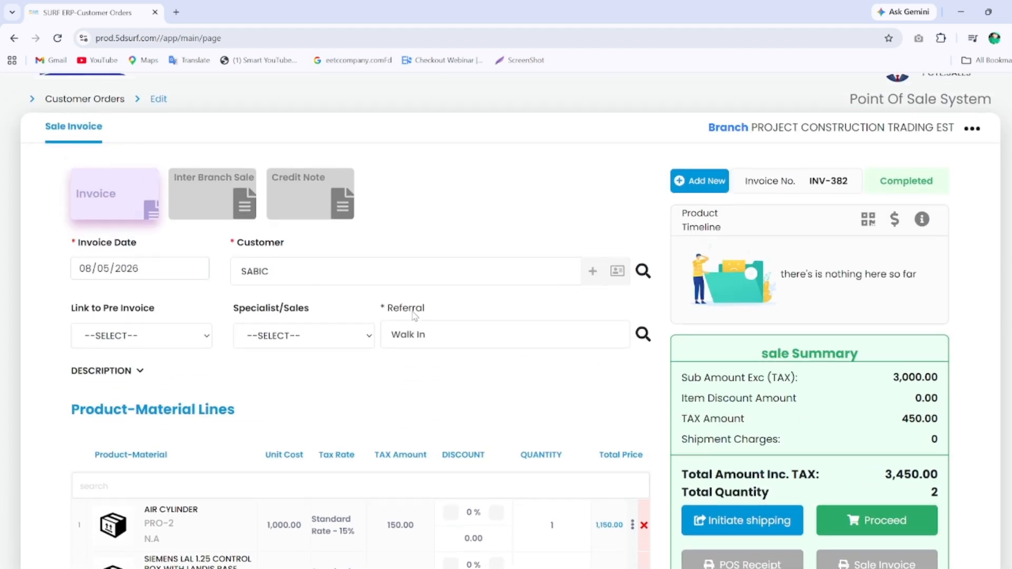
left_click(85, 101)
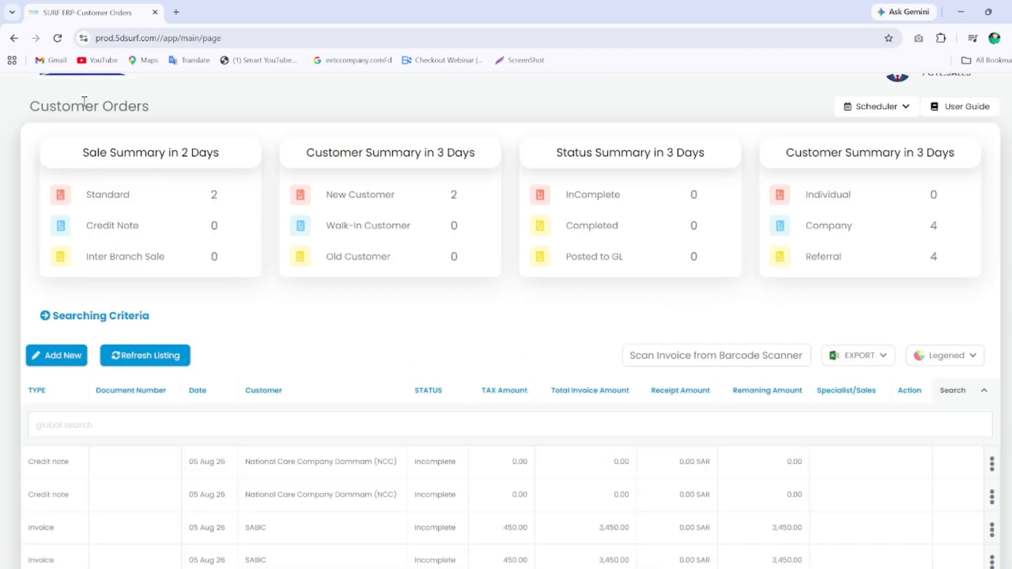
scroll(359, 363, "down", 1)
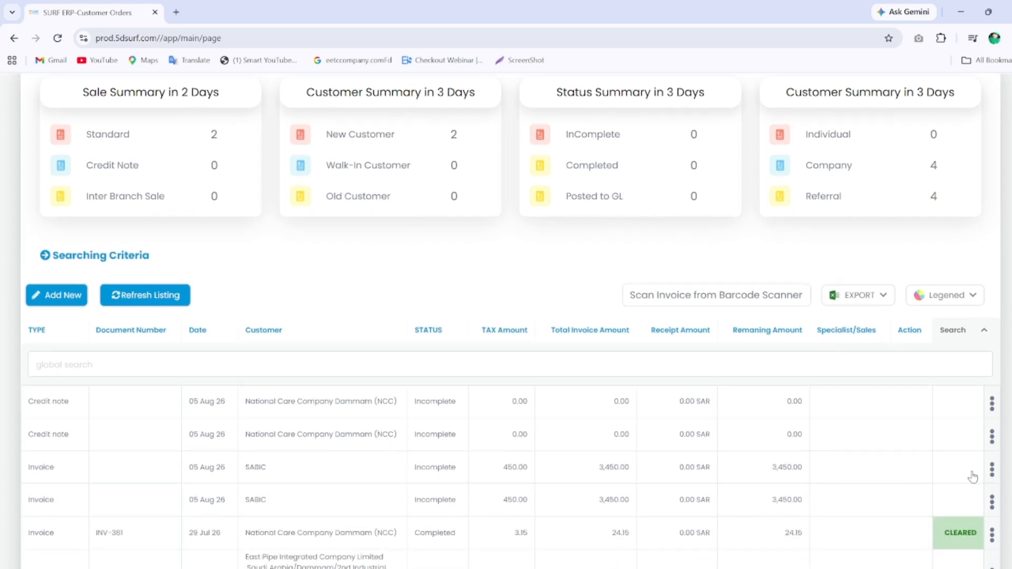
left_click(165, 299)
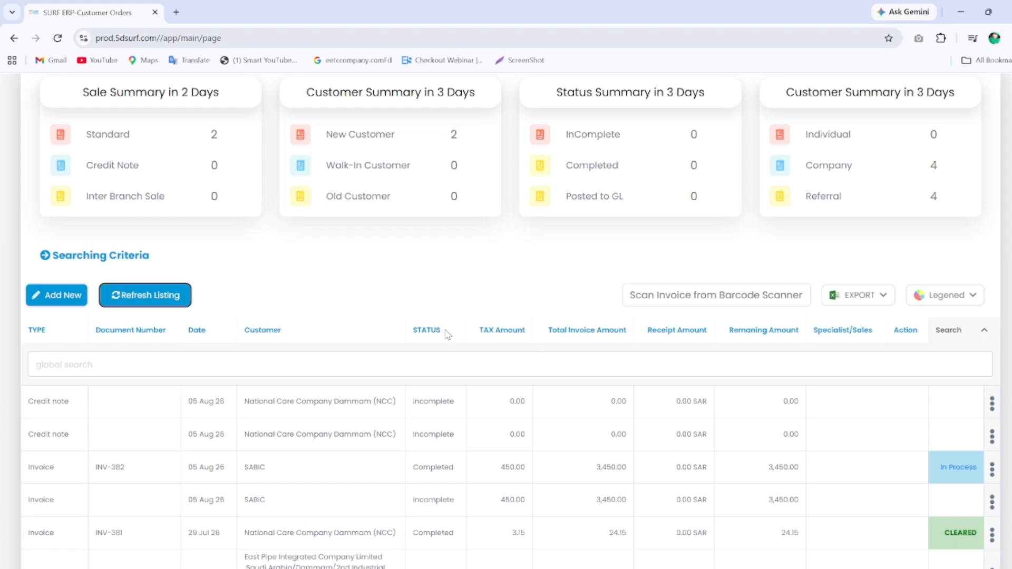
left_click(145, 295)
left_click(136, 306)
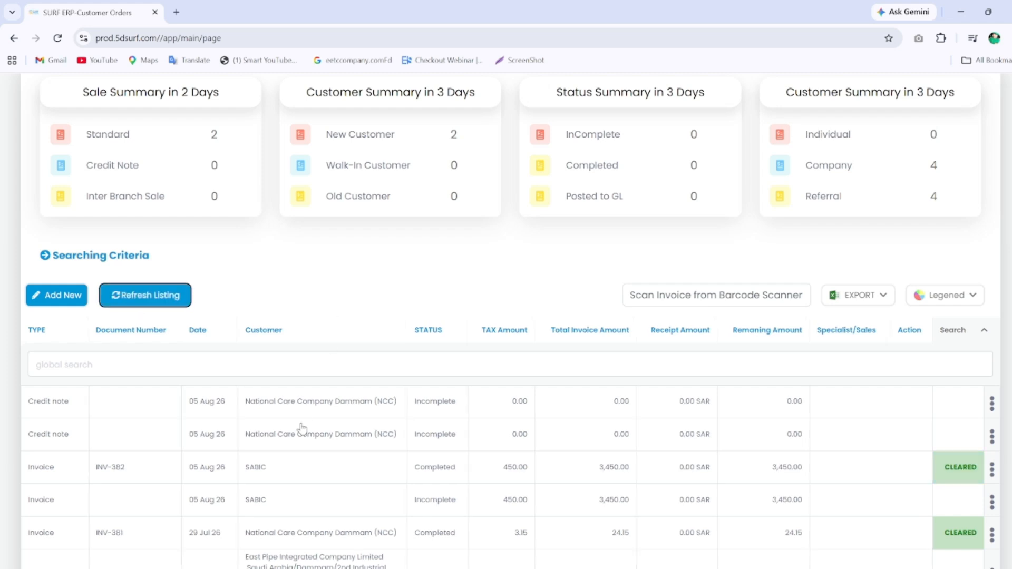
Open the completed SABIC invoice dated 05 Aug 26 and view its sale invoice PDF in a maximized window
left_click(265, 472)
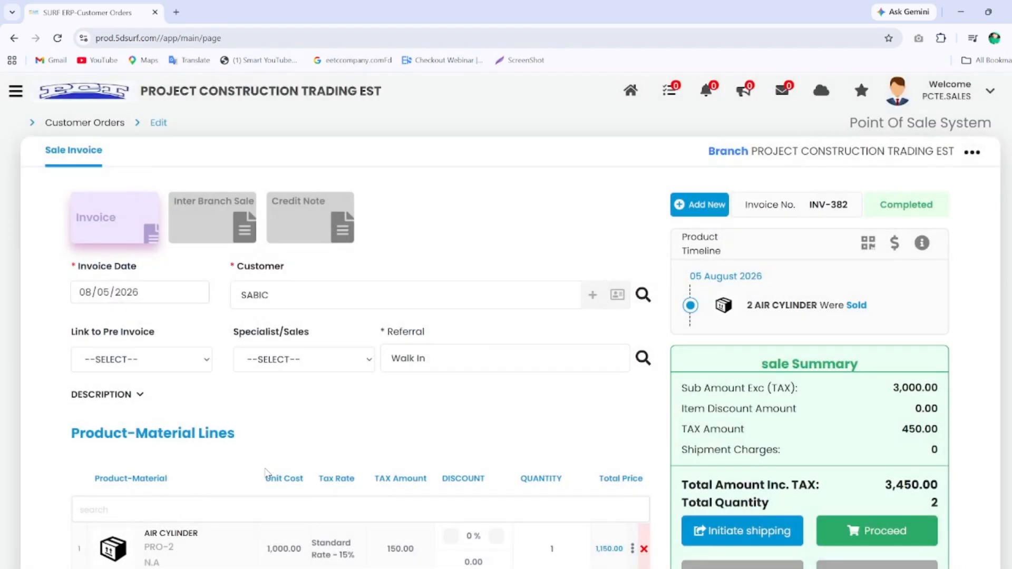
scroll(374, 450, "down", 3)
left_click(856, 442)
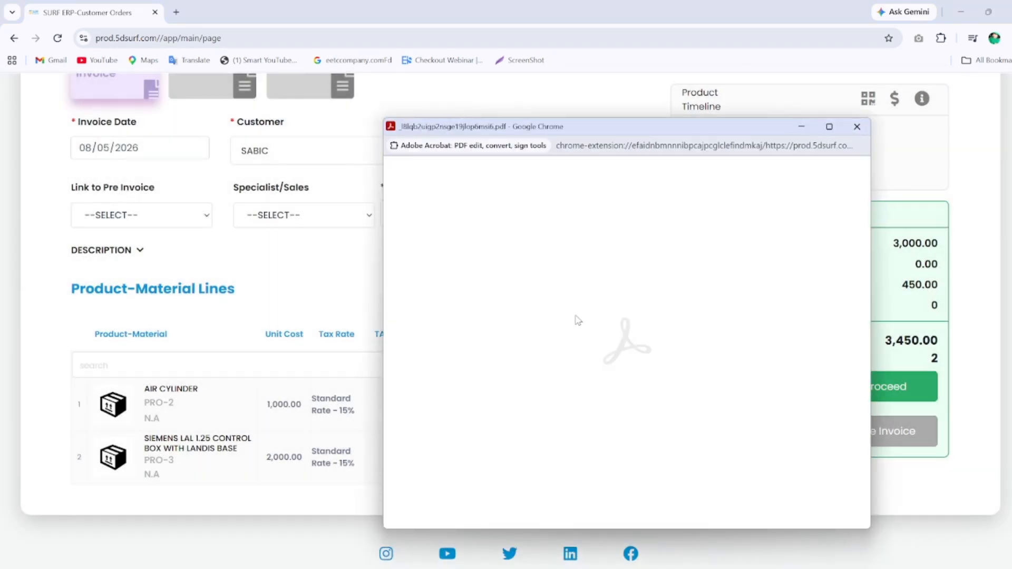
left_click(830, 127)
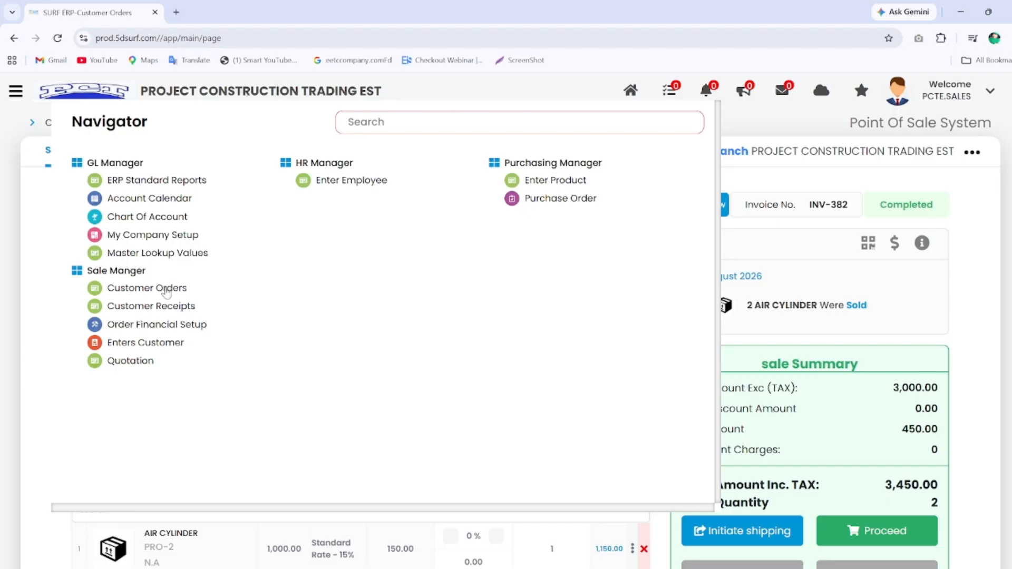
Visit the customer orders screen, look through the full customer list, and bring up the module navigator
left_click(167, 292)
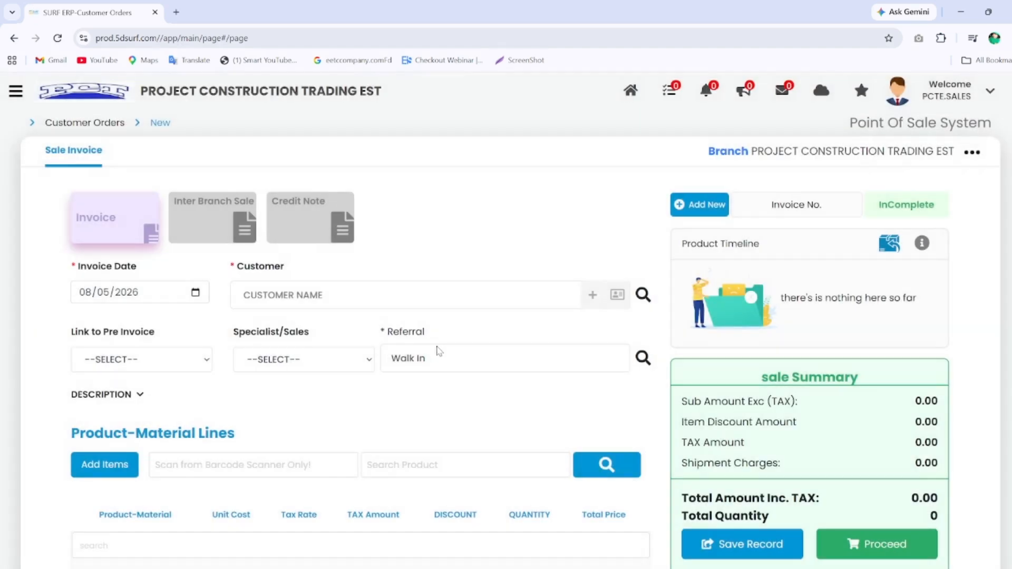
left_click(16, 92)
left_click(165, 349)
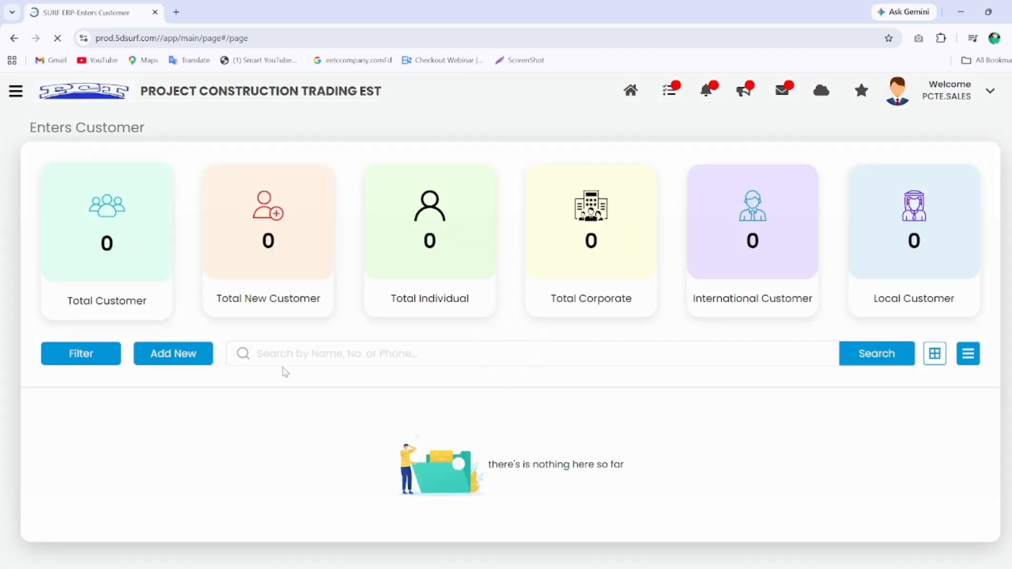
scroll(283, 373, "down", 5)
scroll(284, 373, "down", 8)
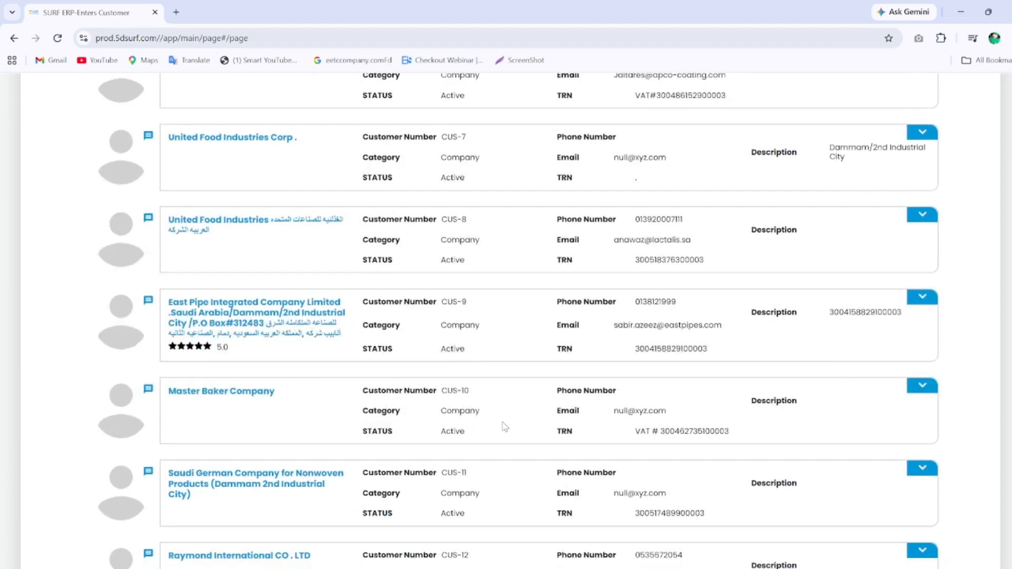
scroll(264, 359, "up", 10)
scroll(266, 361, "up", 5)
left_click(16, 92)
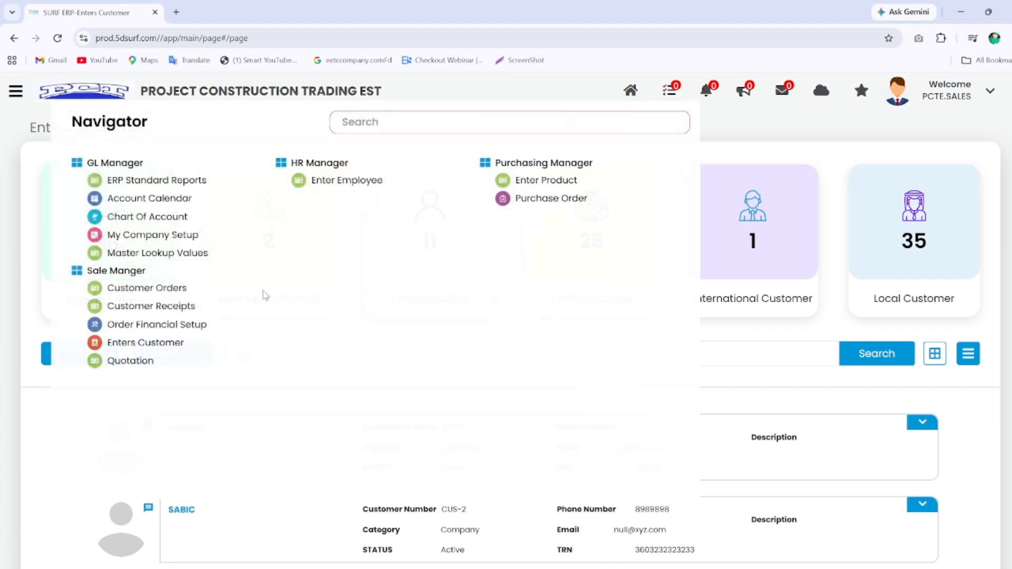
Start a new sale invoice in Customer Orders and find Master Baker Company by searching for MASTER, selecting it as the customer
left_click(174, 290)
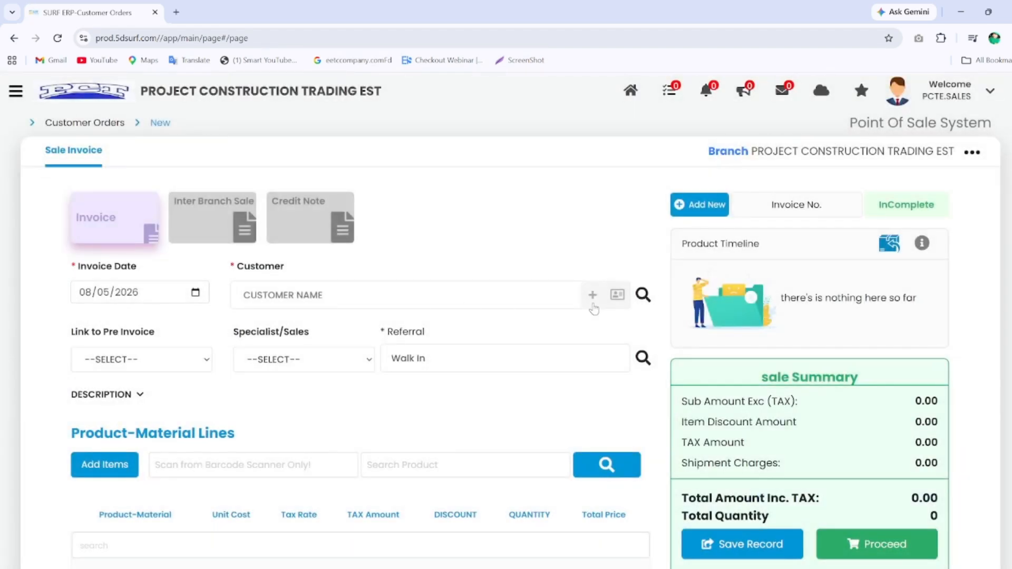
left_click(643, 295)
left_click(317, 217)
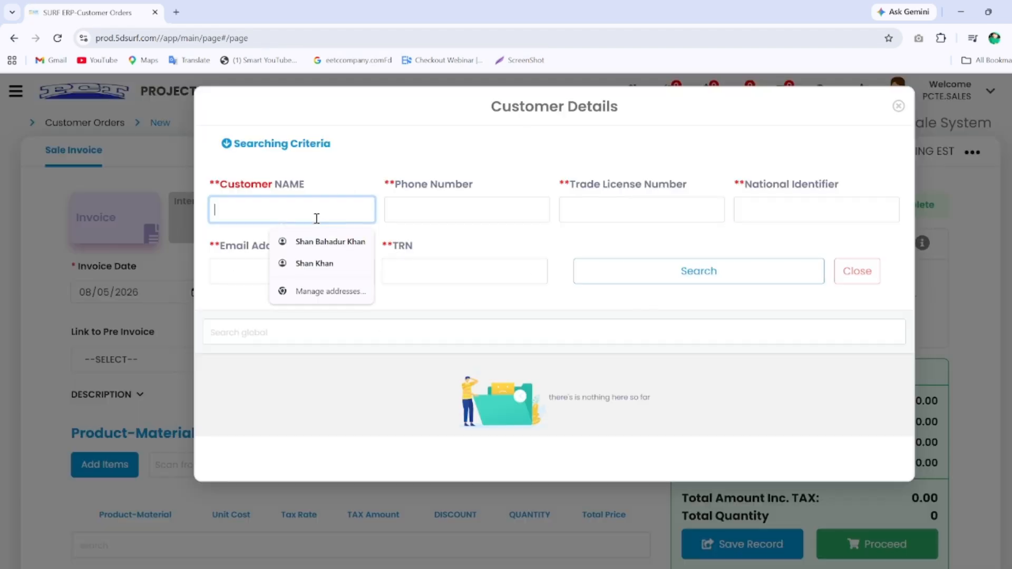
type("MASTER")
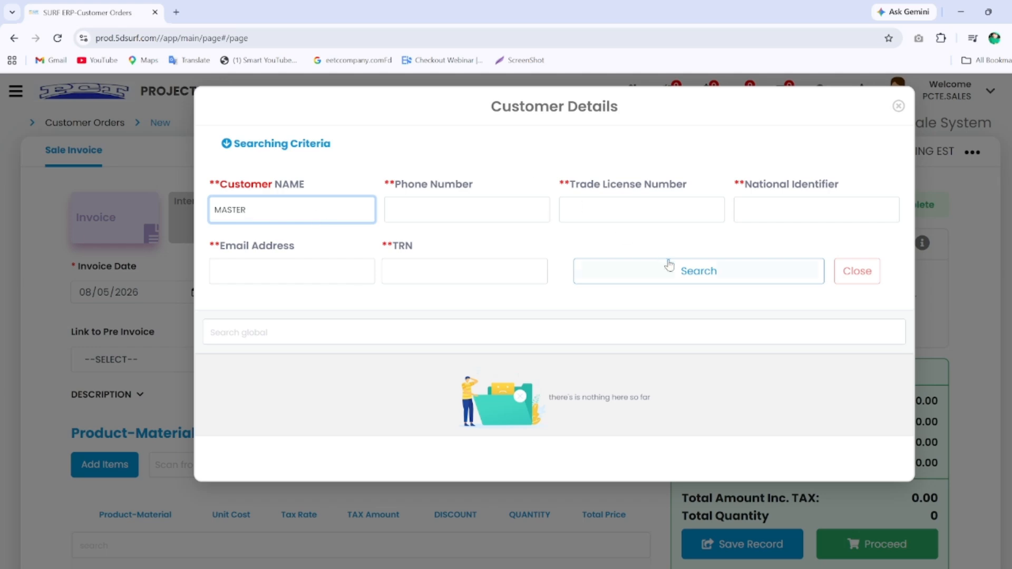
left_click(669, 266)
left_click(500, 375)
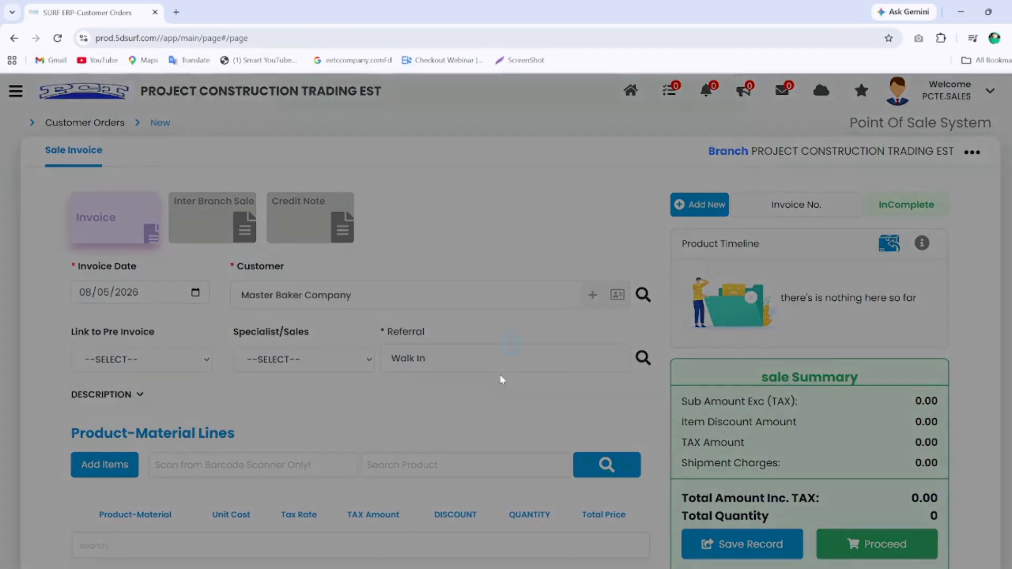
Search the products for PRO and add AIR CYLINDER (PRO-2) to the invoice lines
left_click(441, 463)
type("PRO")
left_click(607, 465)
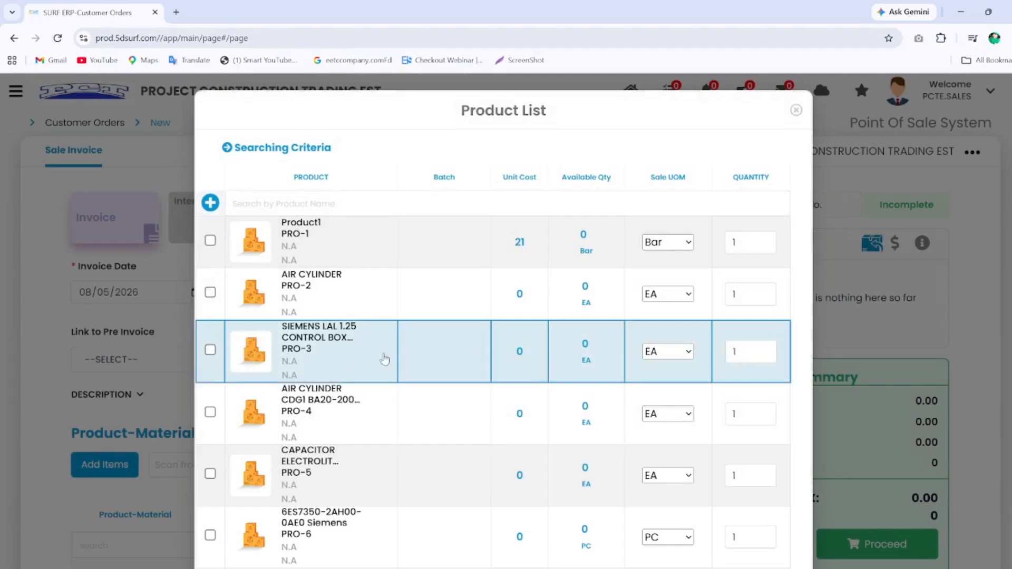
left_click(211, 293)
left_click(210, 202)
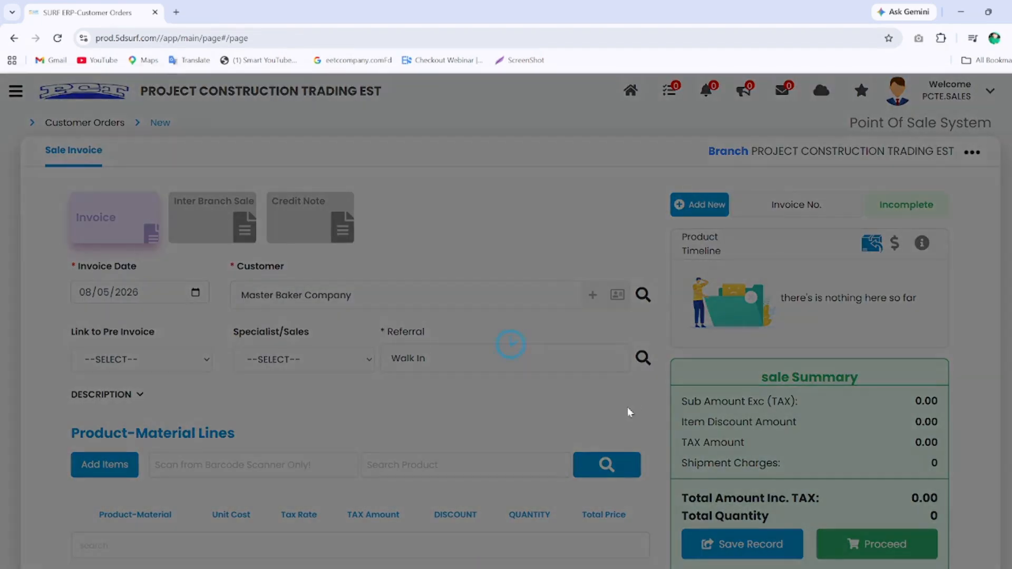
Set the AIR CYLINDER line's price to 2000, save the line, and save the invoice's extra information without filling it in
scroll(490, 444, "down", 3)
left_click(355, 457)
double_click(563, 228)
type("2000")
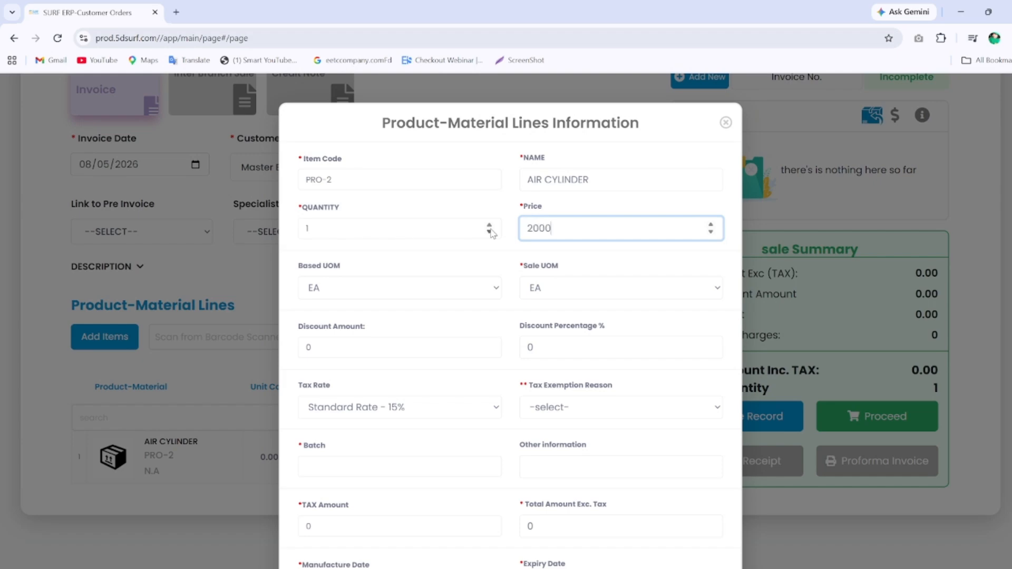
scroll(533, 271, "down", 3)
left_click(624, 568)
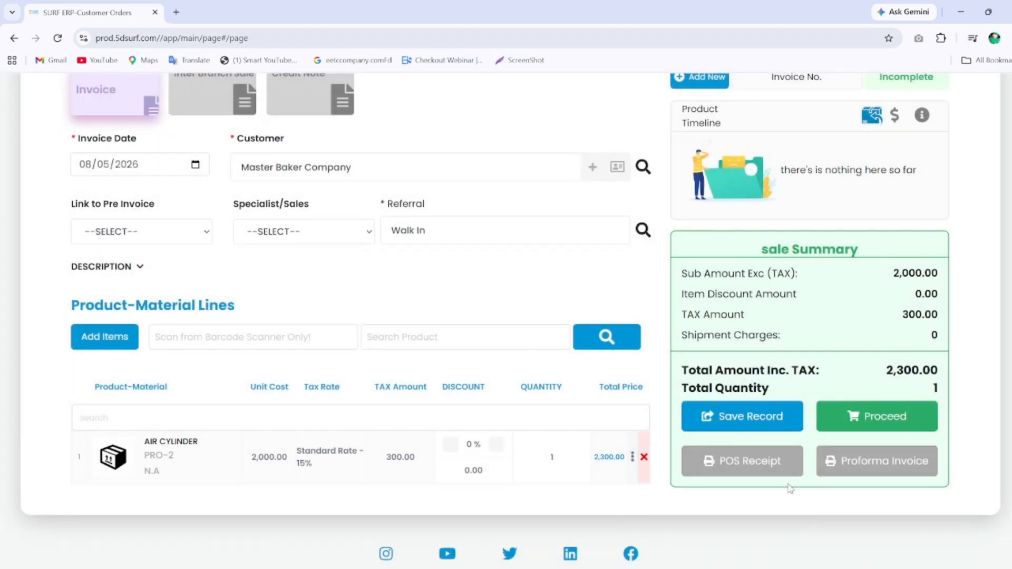
left_click(921, 122)
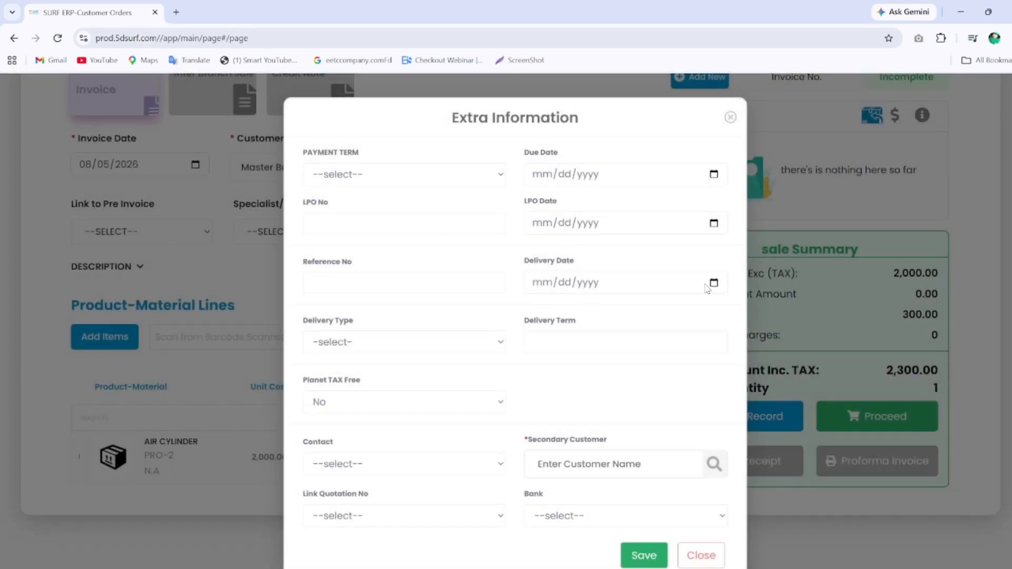
left_click(644, 555)
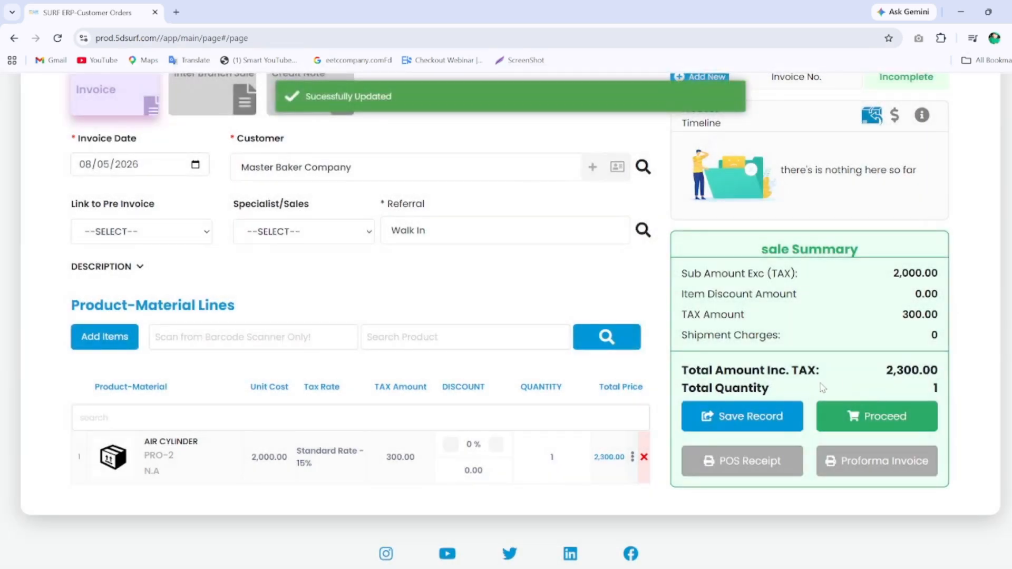
Proceed with the invoice payment, review the ZATCA integration request, confirm the details were reviewed, and try to submit it
left_click(870, 424)
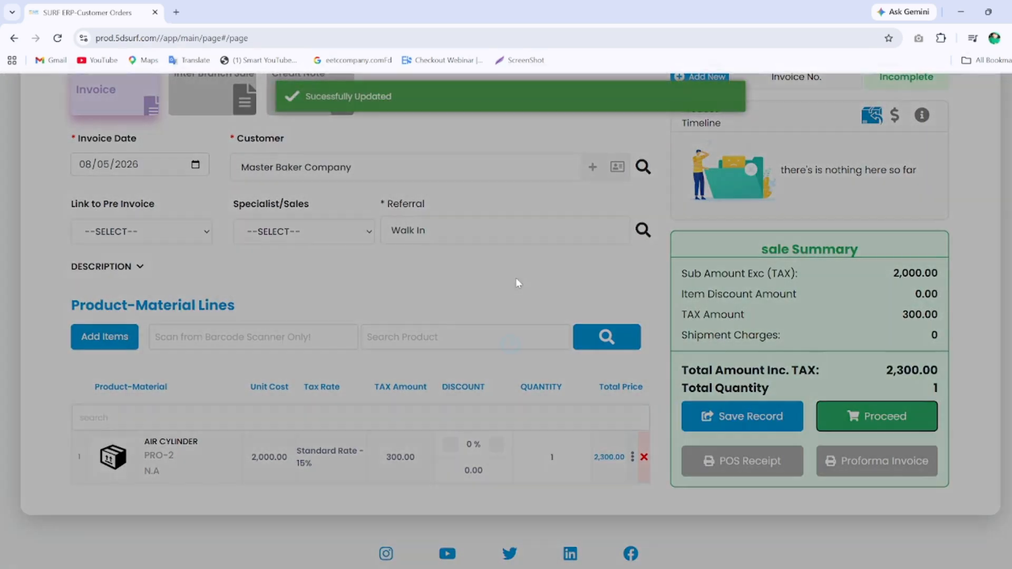
left_click(789, 545)
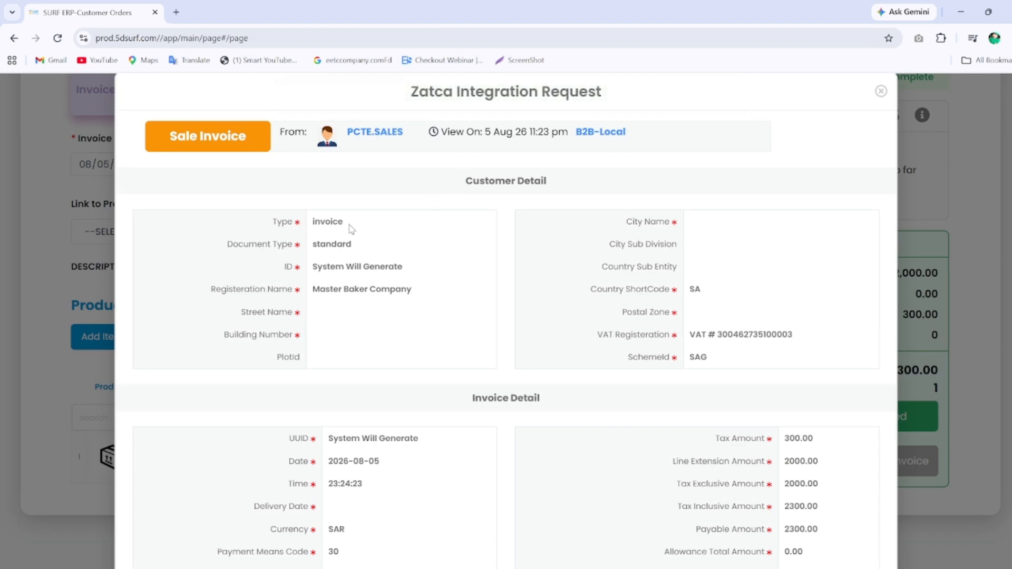
scroll(379, 341, "down", 5)
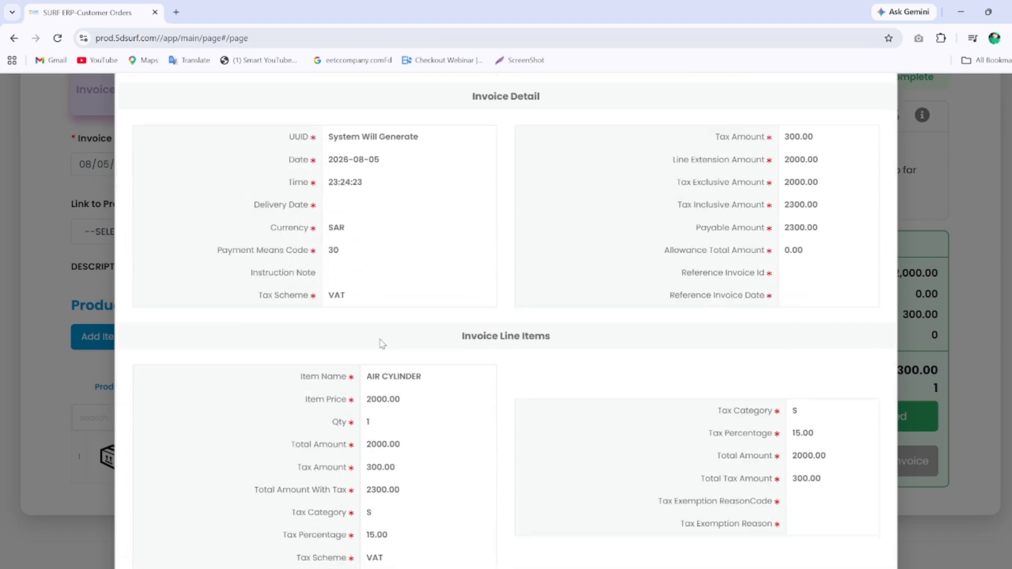
scroll(382, 344, "up", 5)
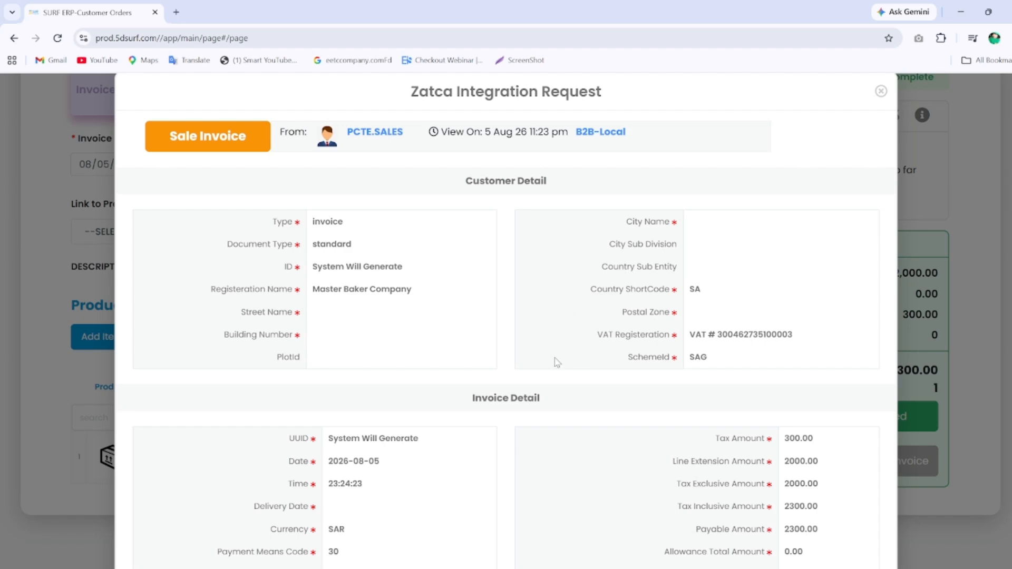
scroll(556, 363, "down", 6)
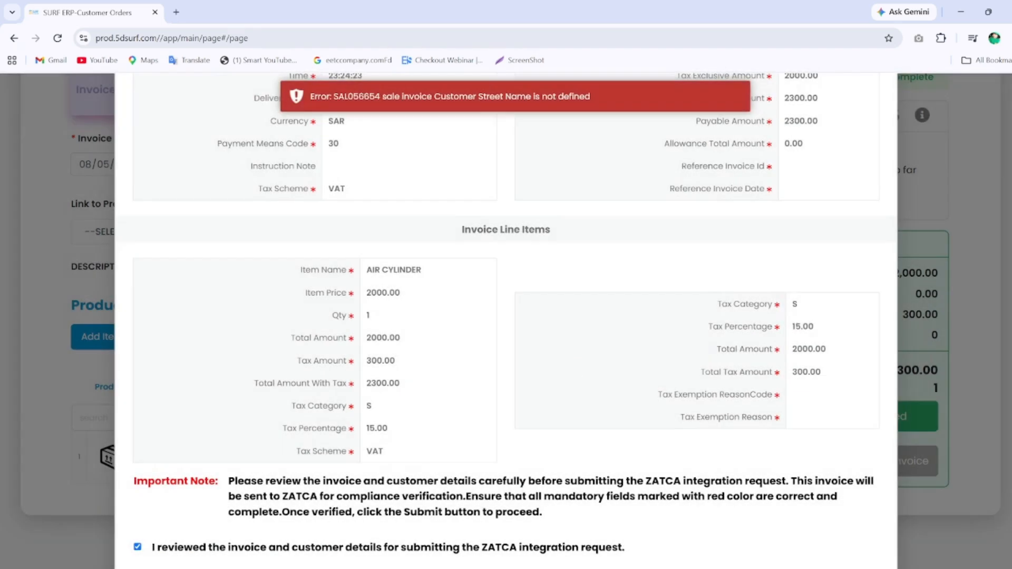
scroll(363, 300, "up", 3)
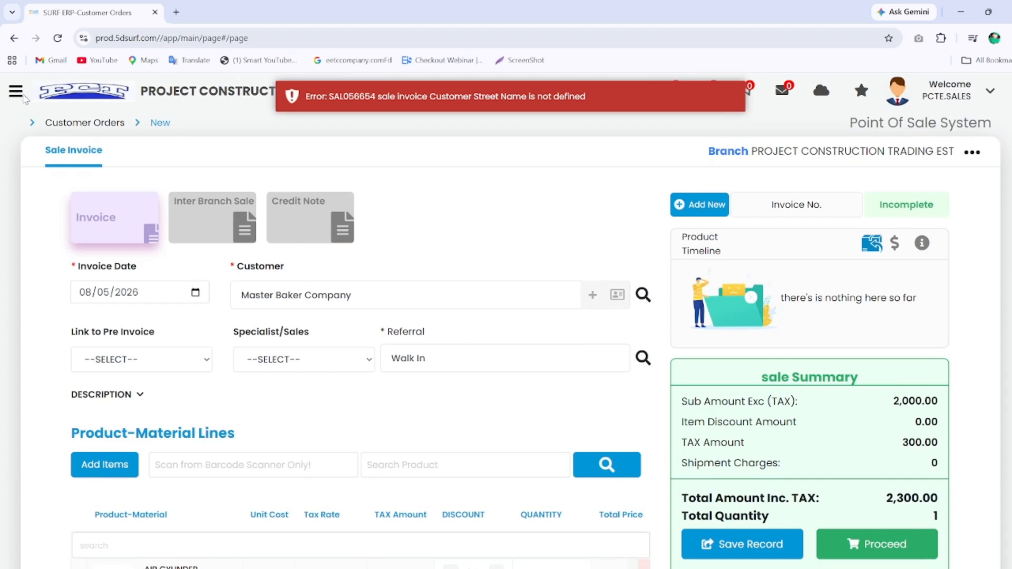
Save the invoice record and open Master Baker Company's record from the customer list
scroll(633, 369, "down", 1)
left_click(858, 490)
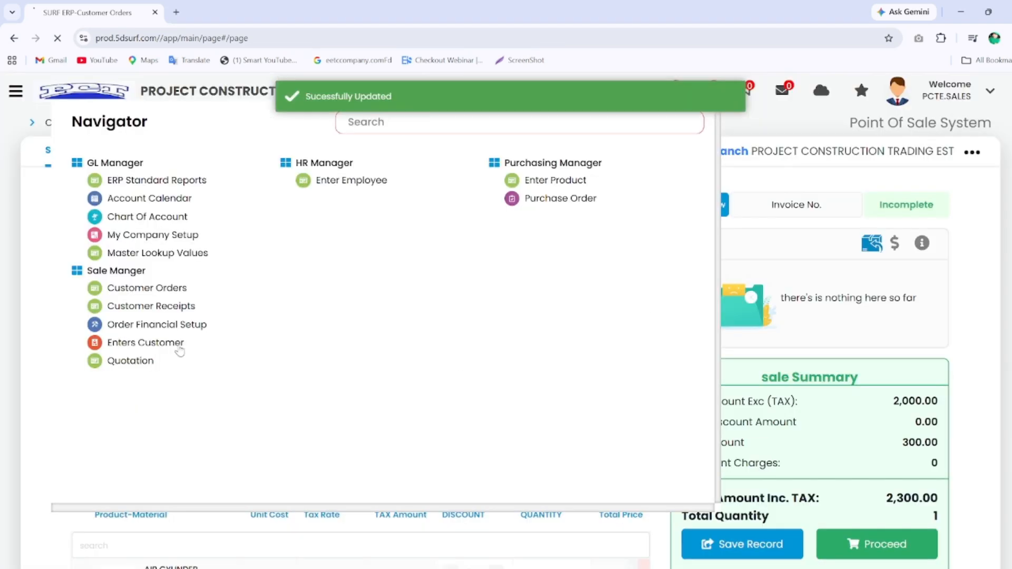
left_click(181, 342)
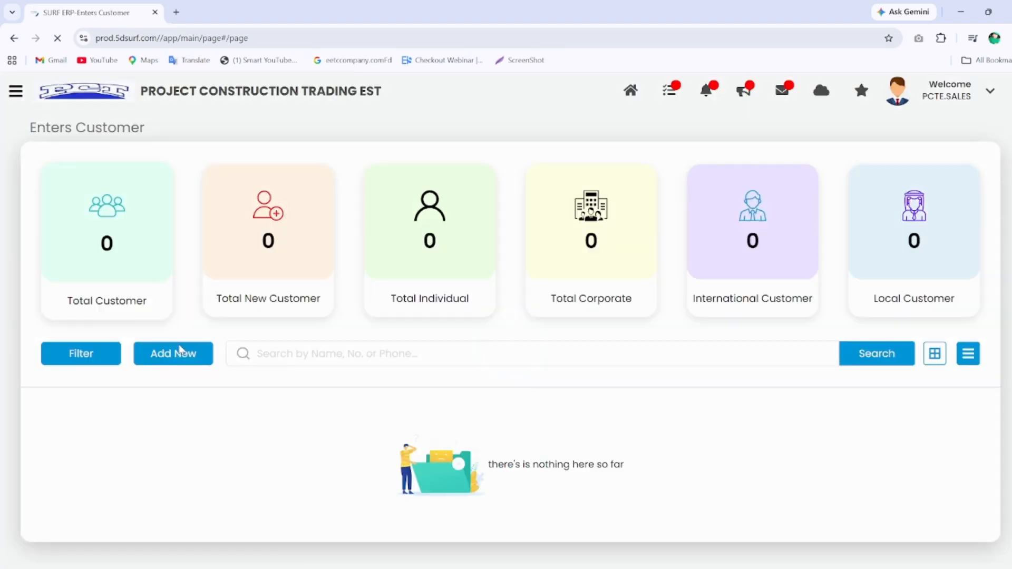
scroll(348, 343, "down", 15)
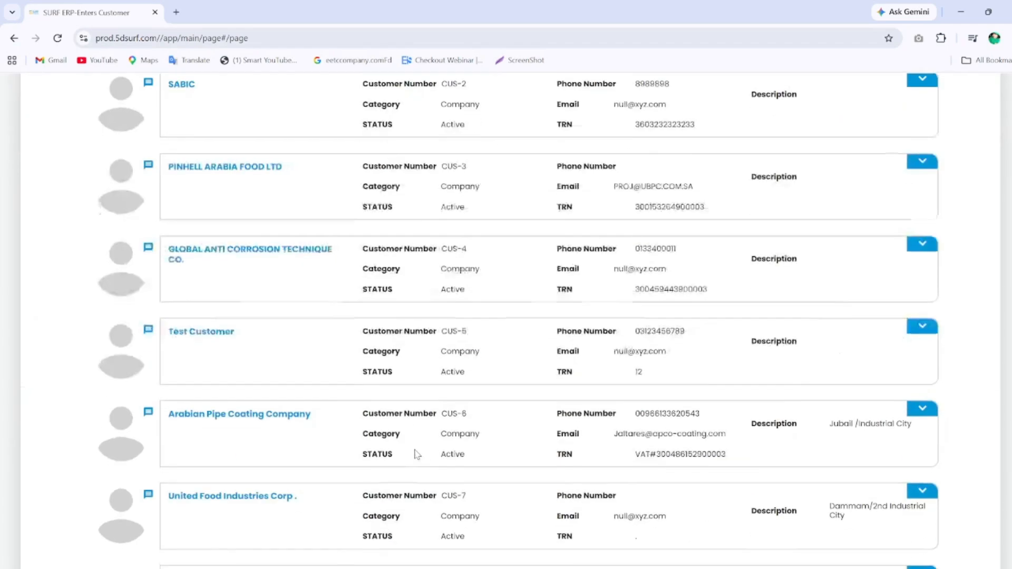
scroll(417, 454, "down", 2)
scroll(419, 453, "up", 4)
left_click(227, 452)
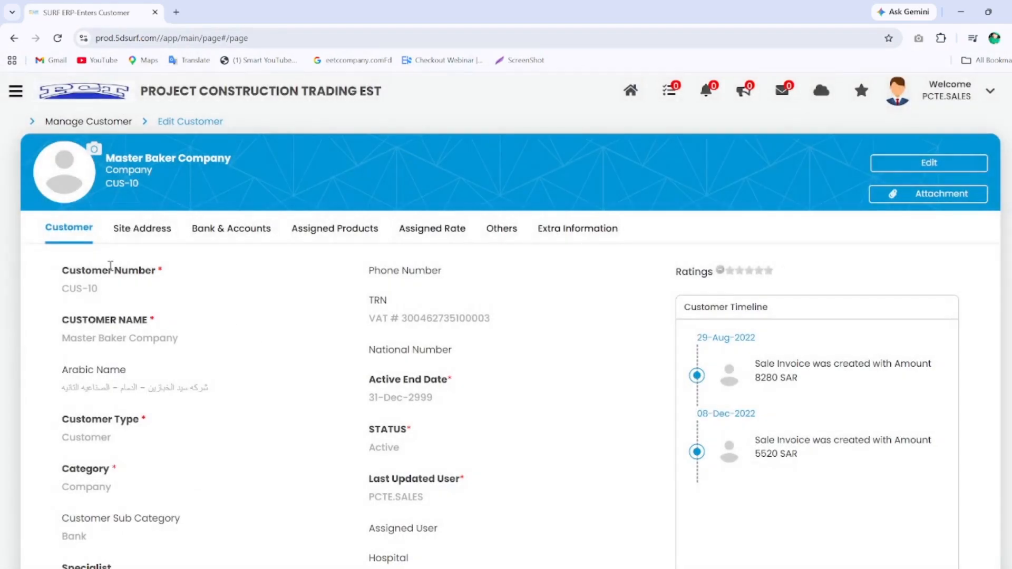
Edit the customer's site address, entering DAMMAM as the city and filling in the building number and postal code
left_click(143, 230)
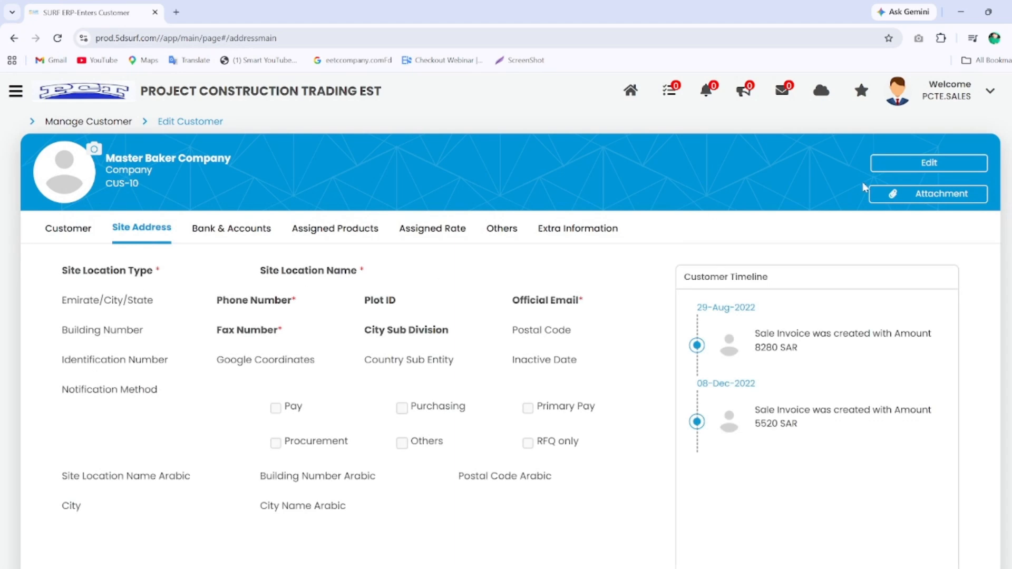
left_click(907, 164)
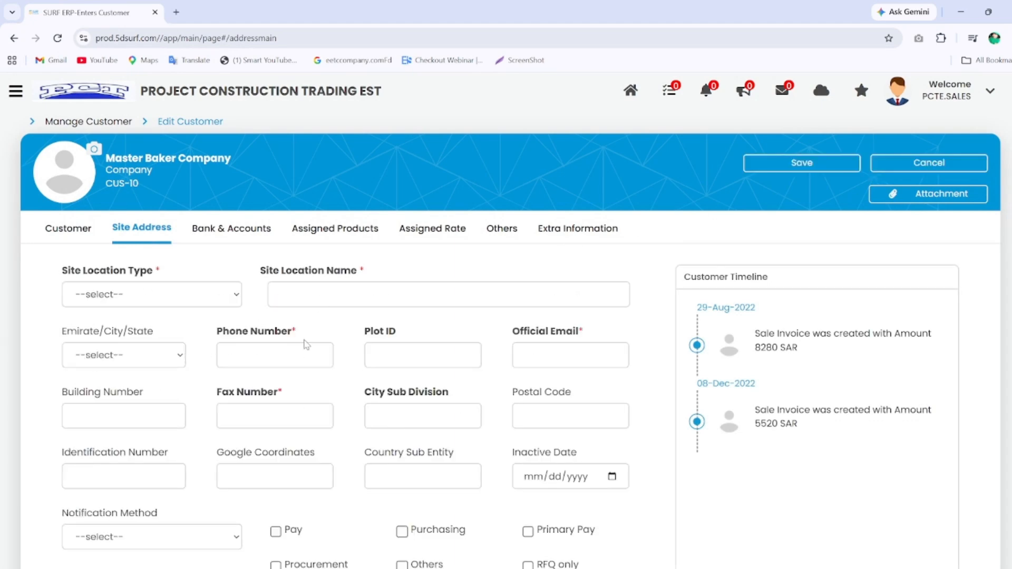
scroll(288, 401, "down", 3)
left_click(195, 563)
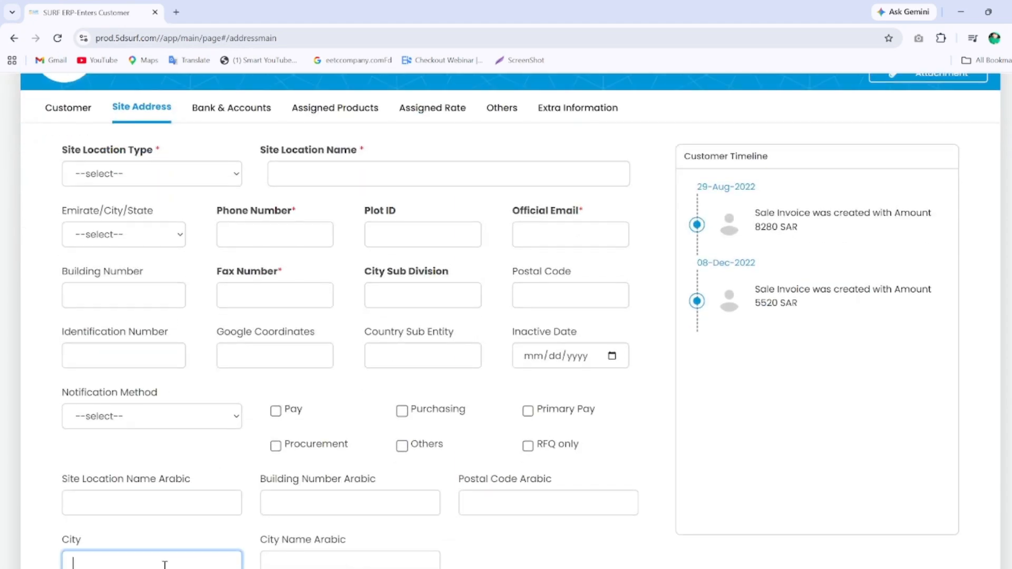
type("DAMMA")
left_click(174, 287)
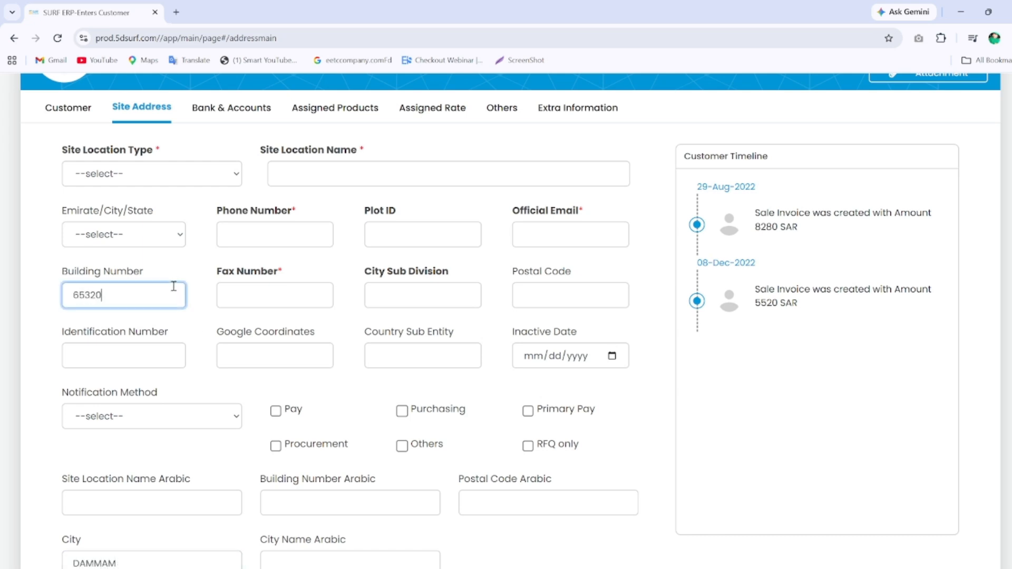
left_click(559, 295)
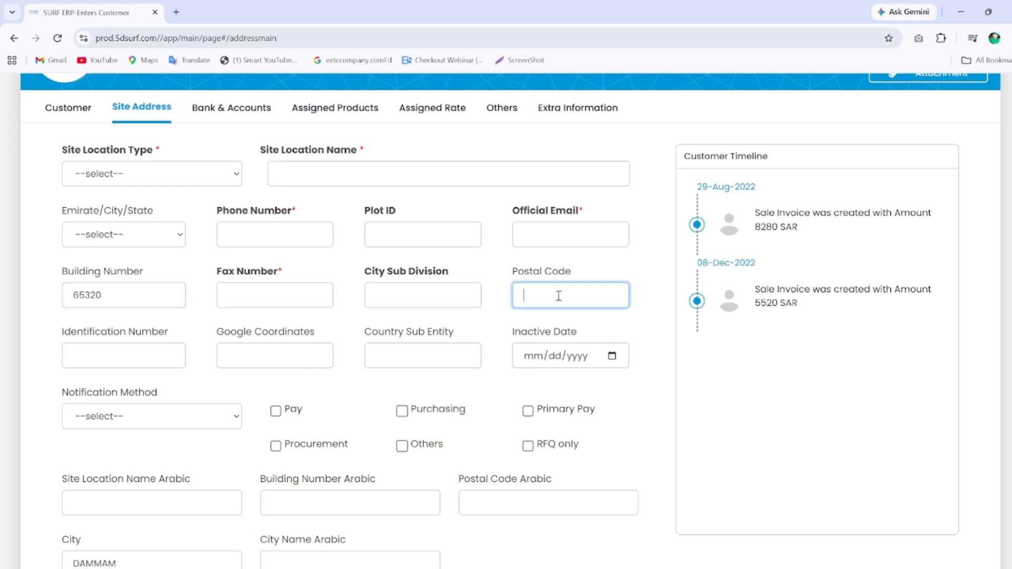
type("34452")
Fill in the site address's phone number, fax number and official email, and enter SSS as the site location name
left_click(326, 239)
type("013131")
key("Tab")
left_click(563, 231)
type("sS@SS.VOM")
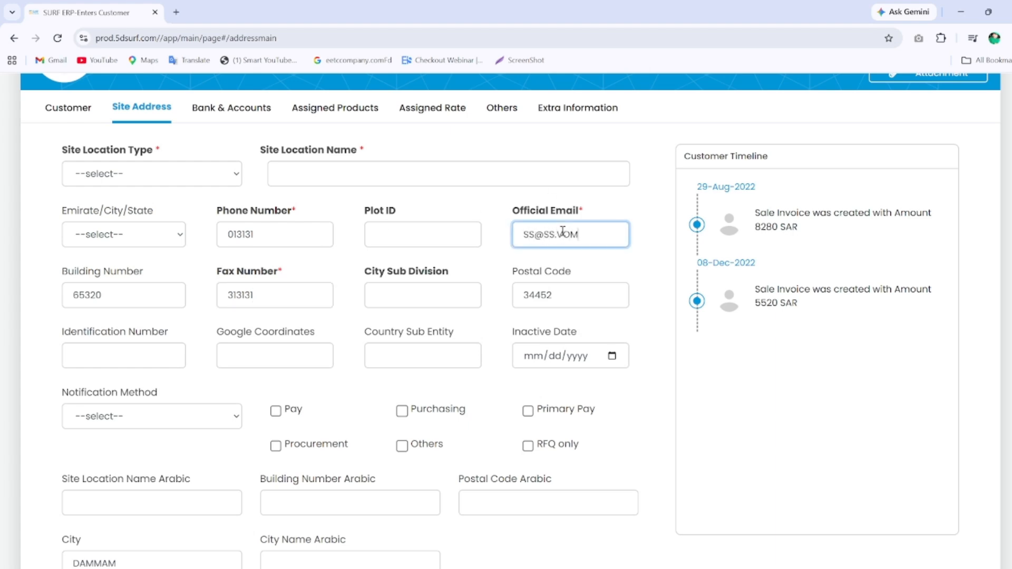
type("sss")
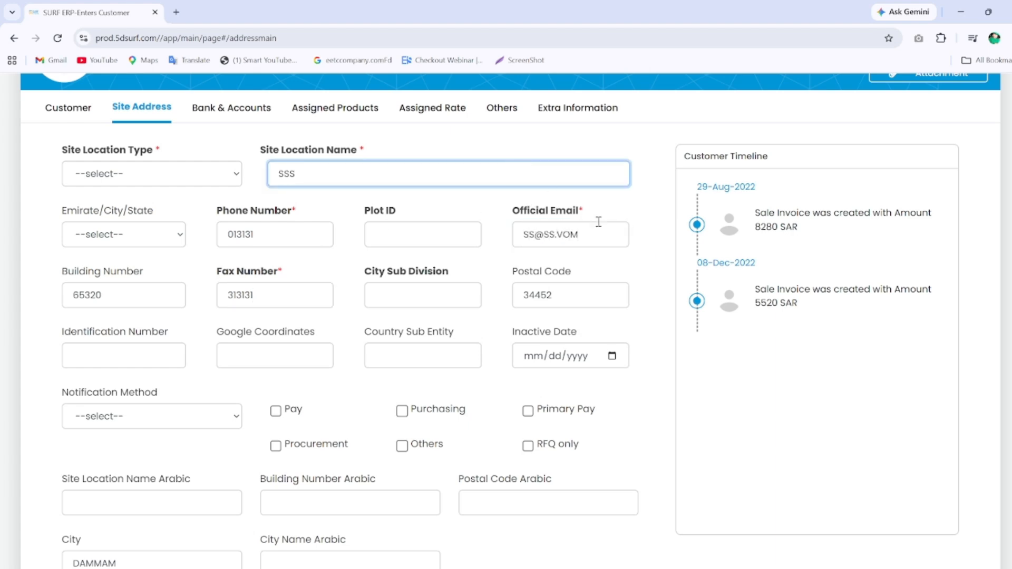
Set the site location type to Headquaters and save the customer's site address
scroll(685, 338, "down", 3)
scroll(686, 337, "up", 5)
left_click(795, 168)
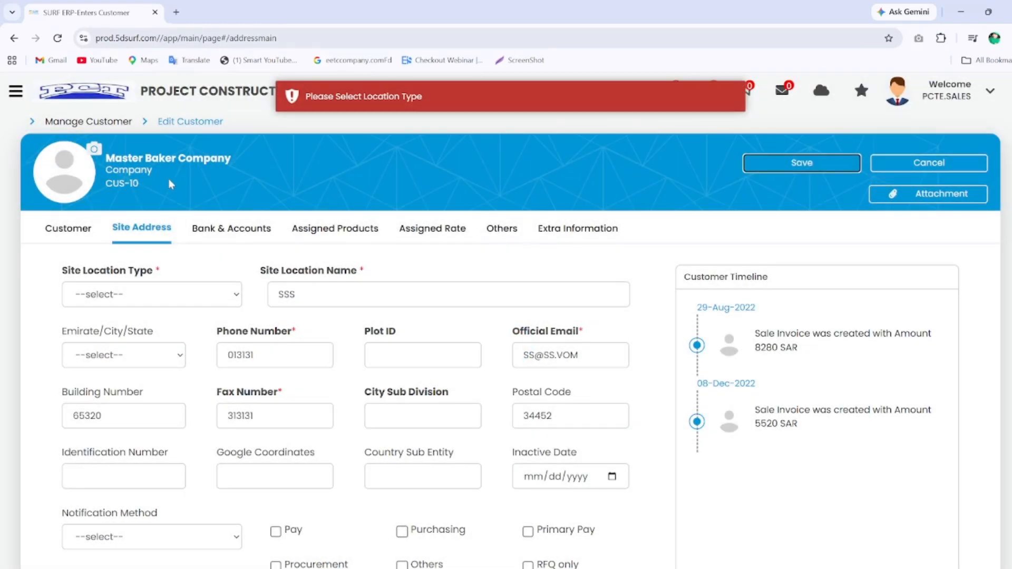
left_click(186, 305)
left_click(171, 389)
left_click(765, 166)
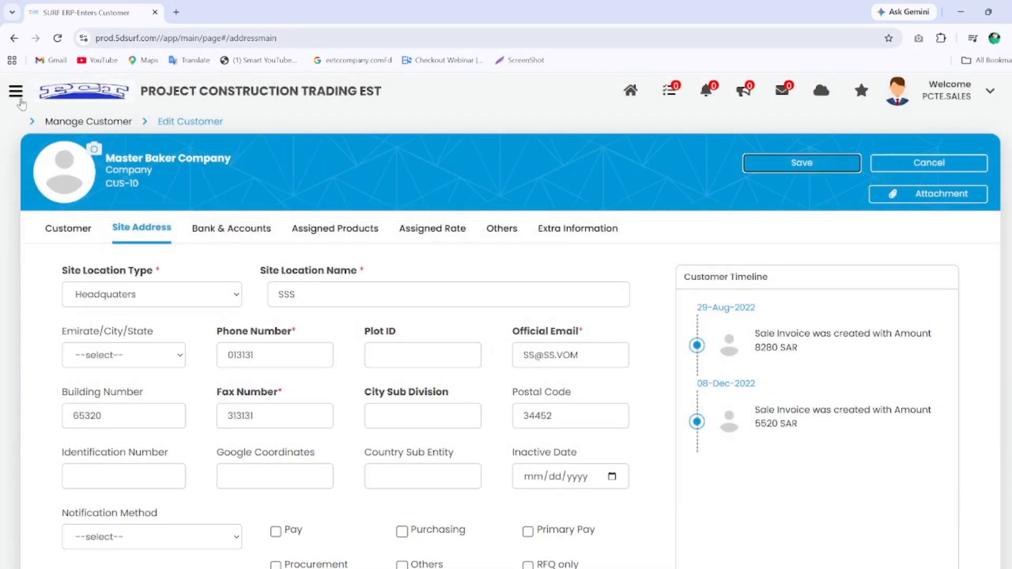
Open Master Baker Company's incomplete invoice from the customer orders listing and proceed to its payment
left_click(19, 96)
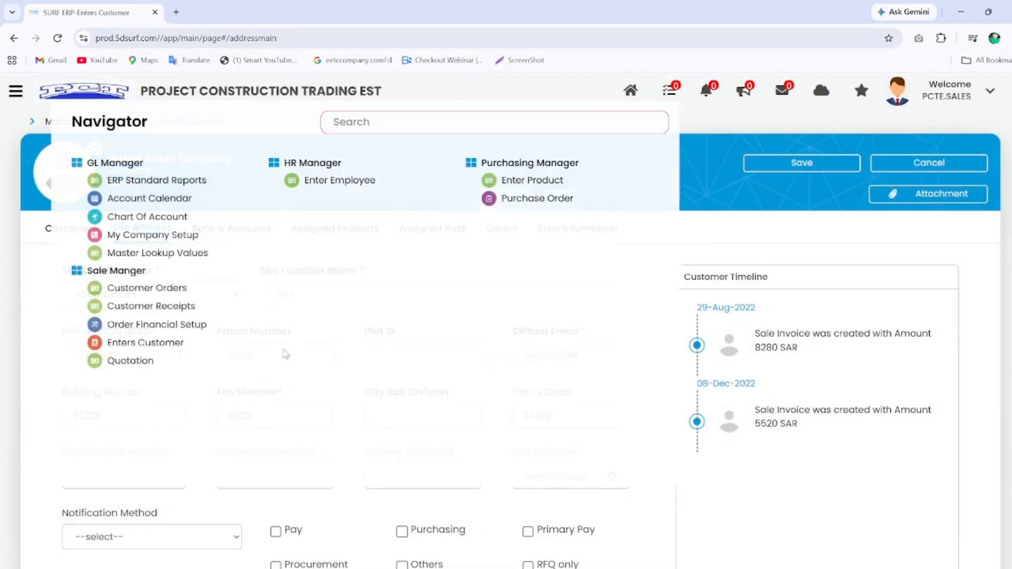
left_click(180, 290)
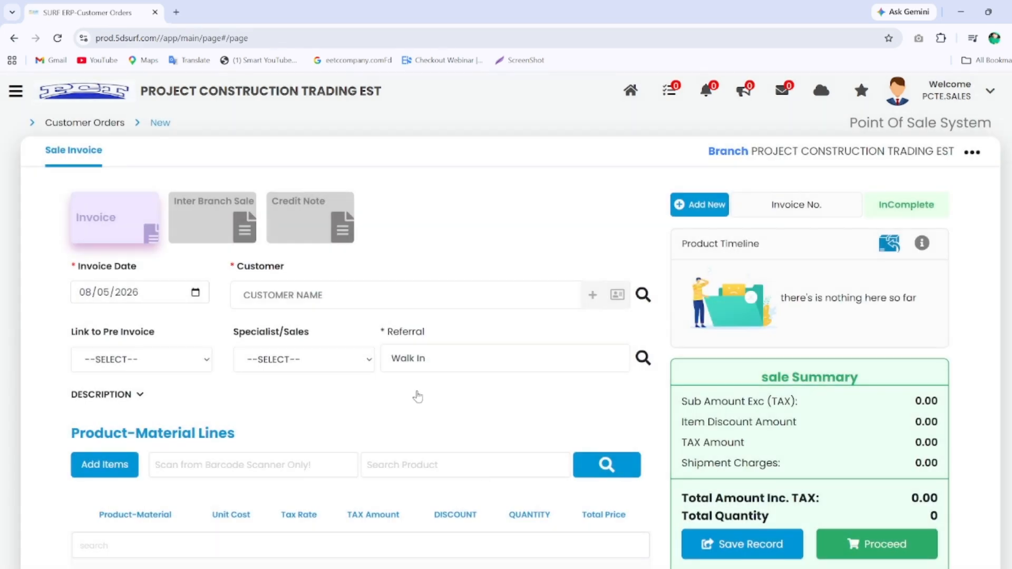
left_click(115, 127)
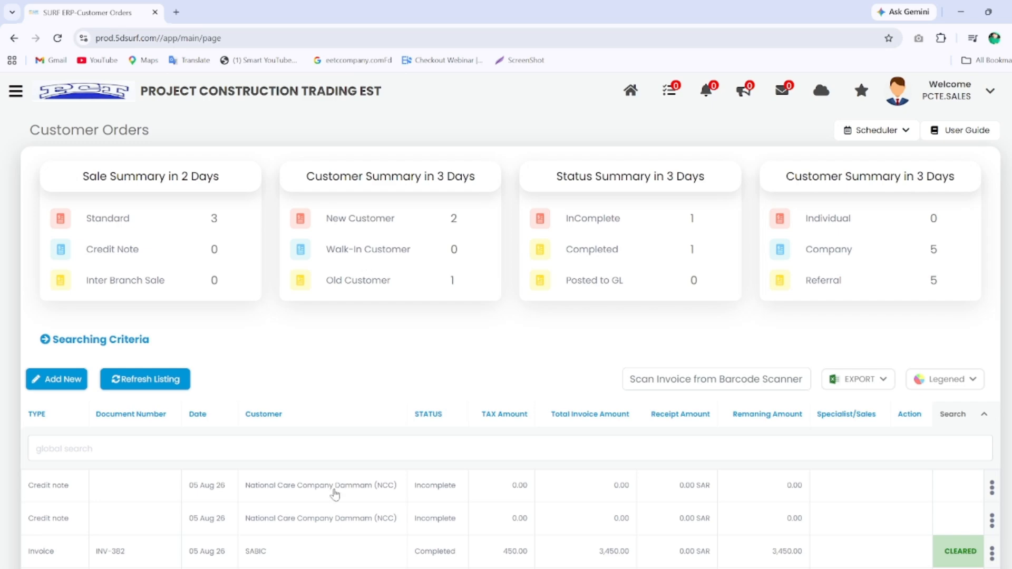
scroll(334, 492, "down", 3)
left_click(320, 501)
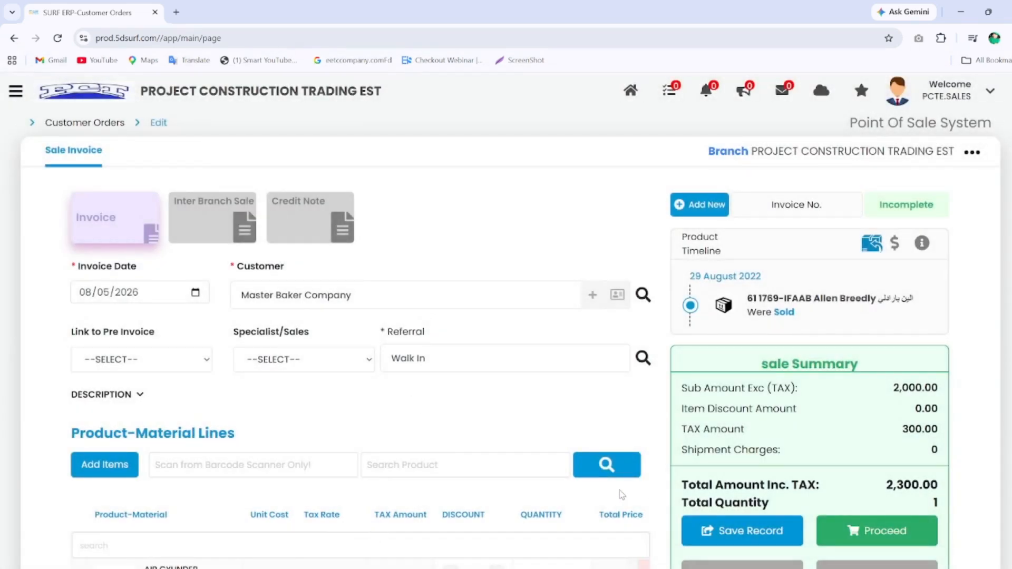
scroll(654, 496, "down", 2)
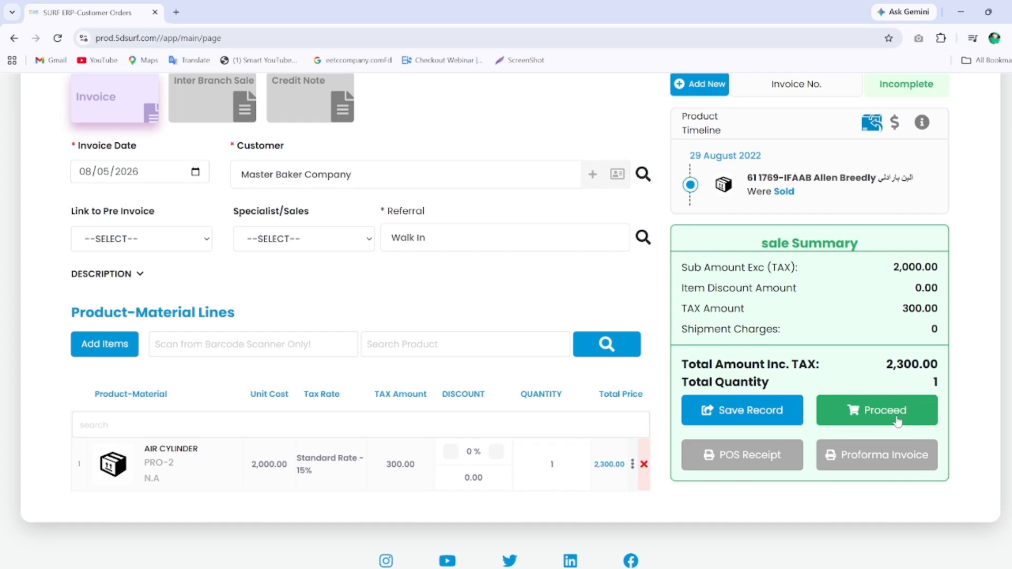
left_click(898, 420)
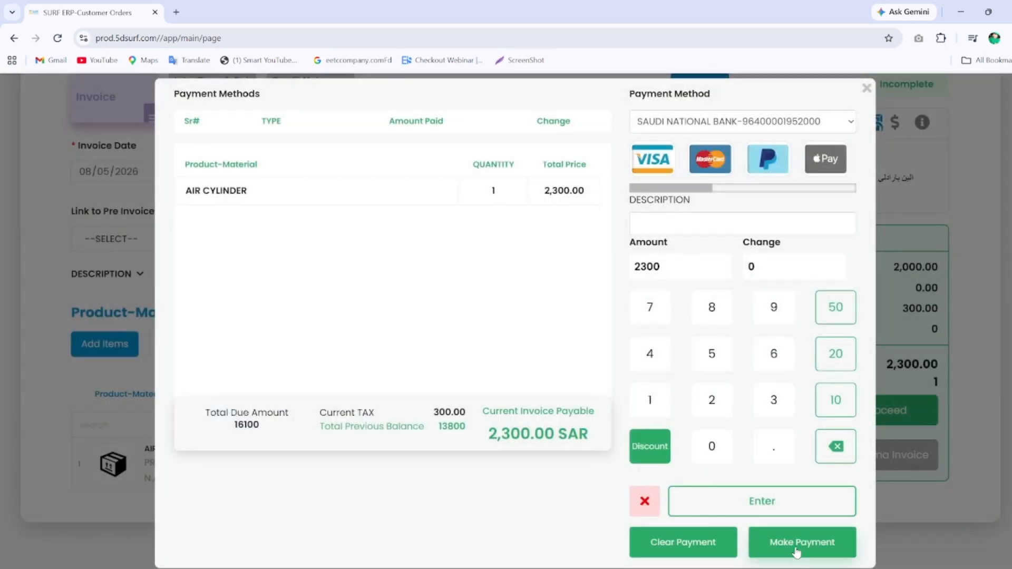
Leave the payment and look over the invoice's extra information without changing it
left_click(867, 89)
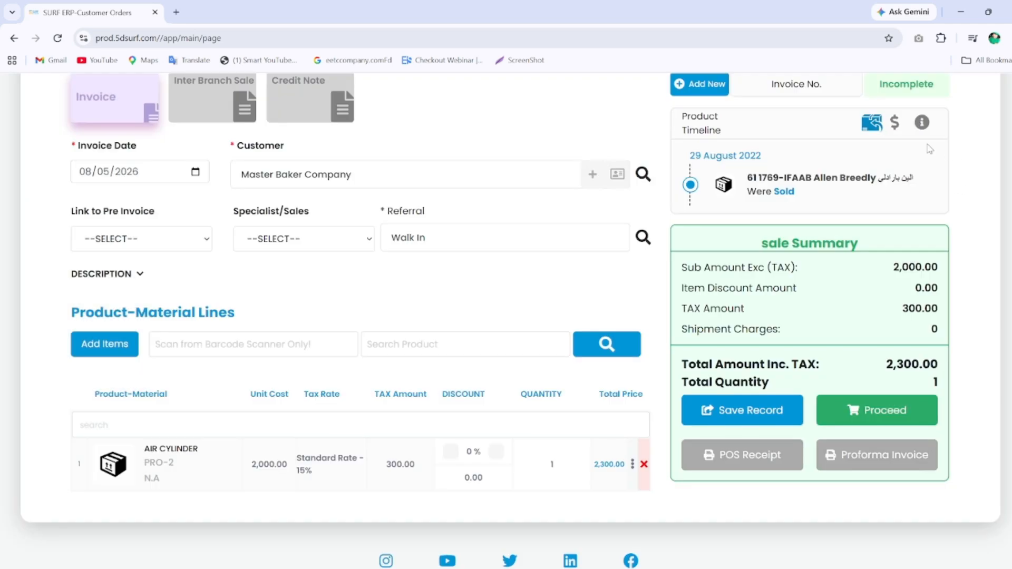
left_click(922, 122)
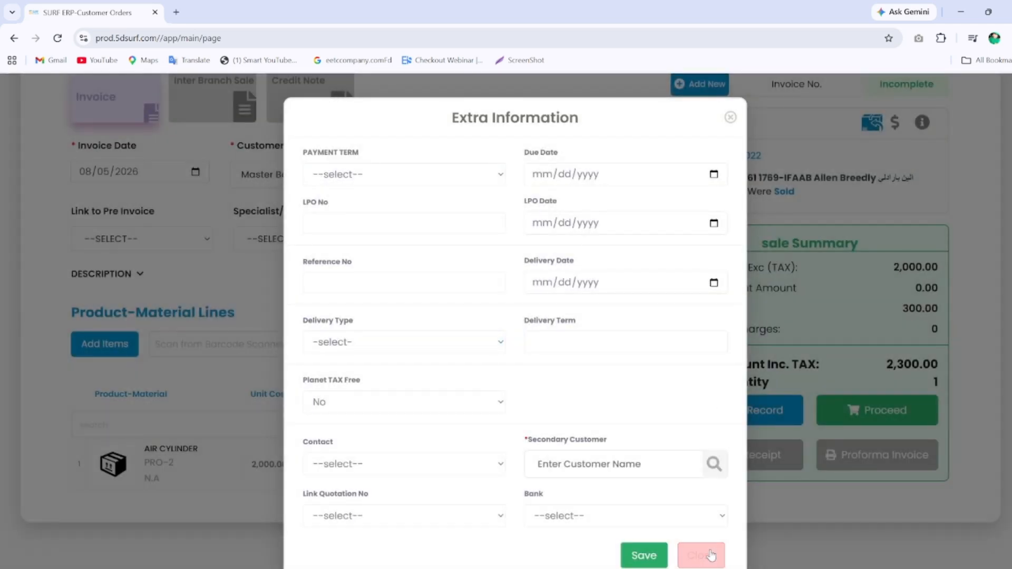
left_click(710, 563)
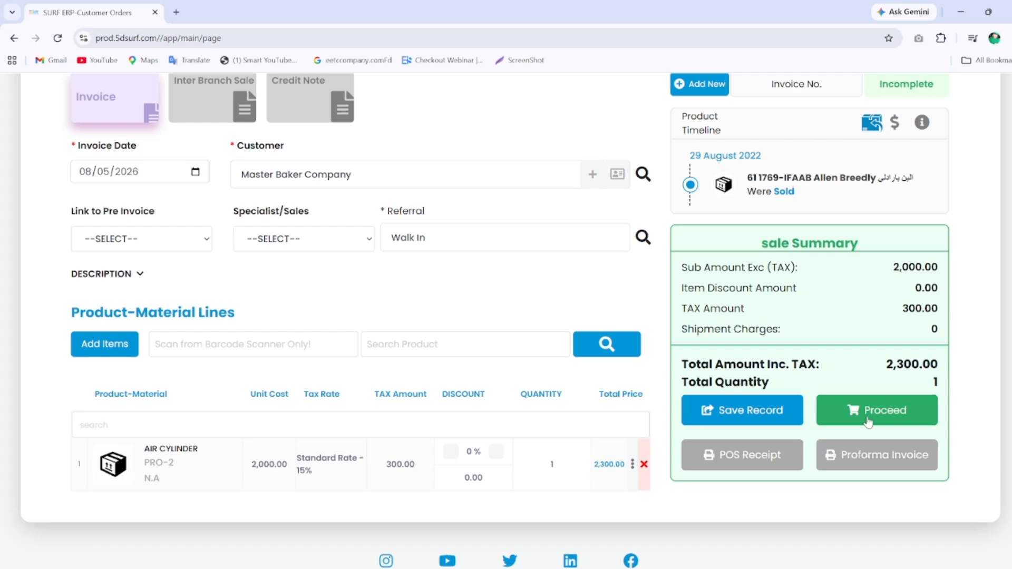
Make the payment for Master Baker Company's invoice, mark its details as reviewed and try to submit it to ZATCA
left_click(884, 415)
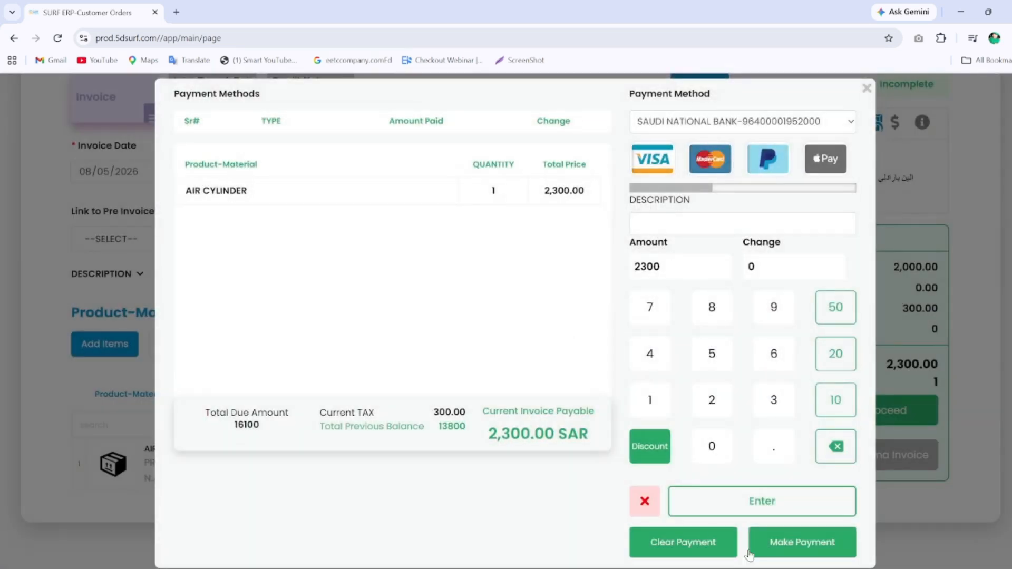
left_click(793, 552)
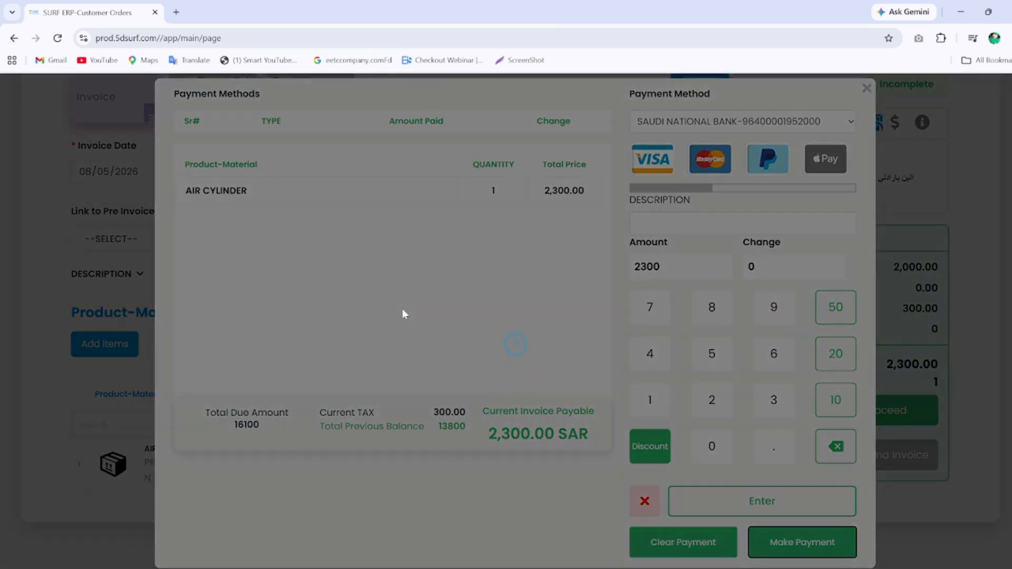
scroll(419, 323, "down", 8)
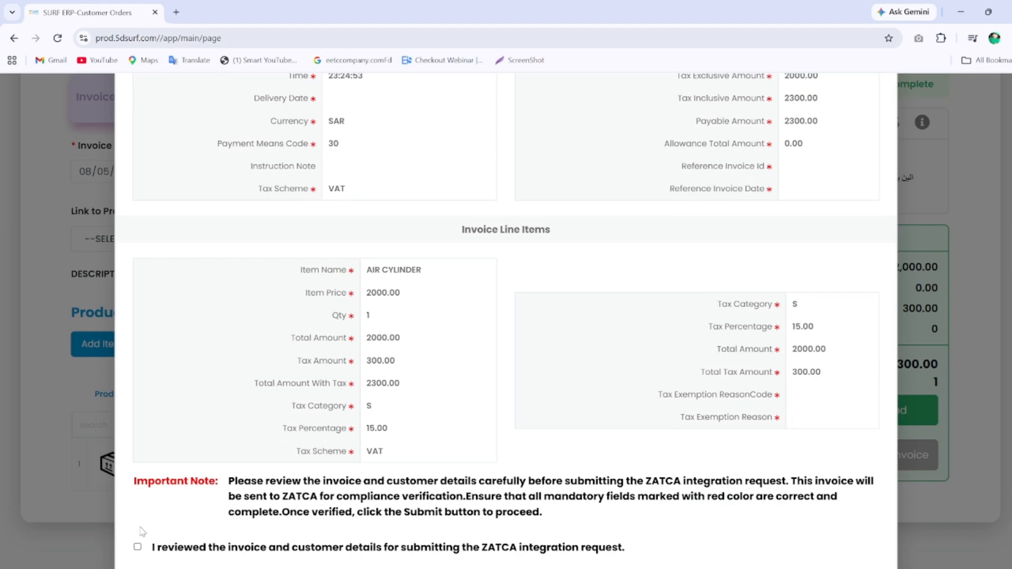
left_click(138, 548)
scroll(580, 371, "up", 7)
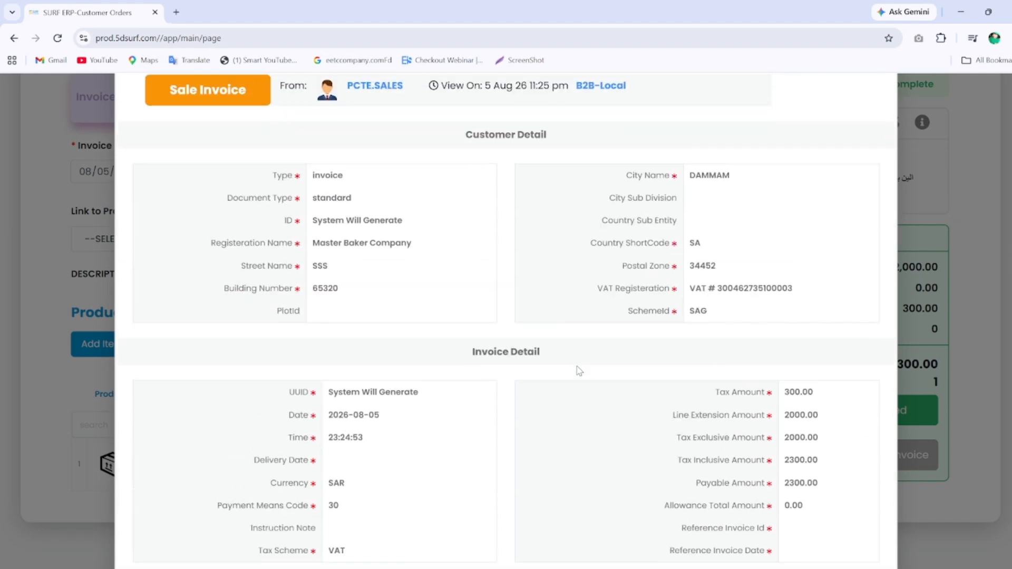
scroll(579, 371, "down", 7)
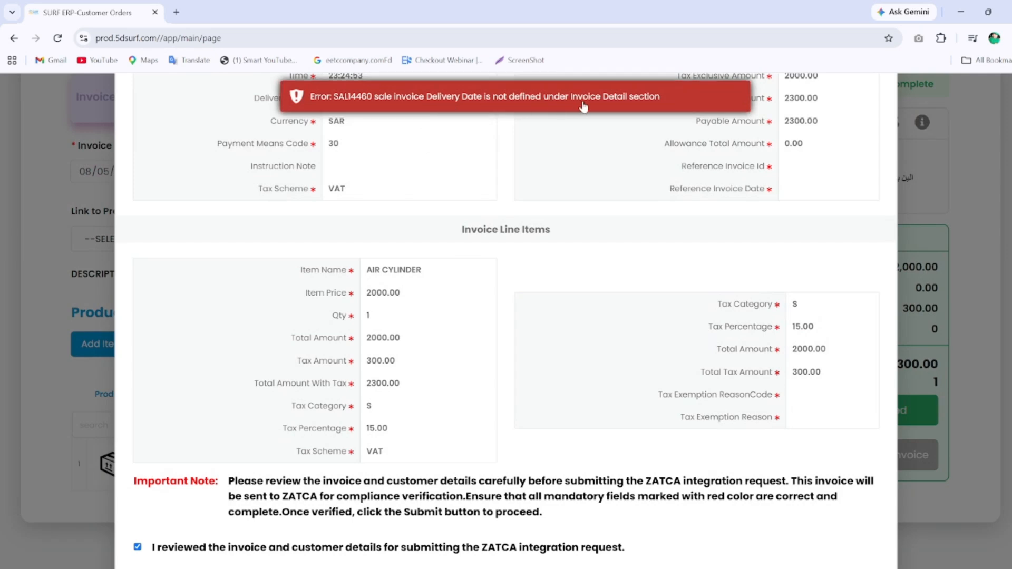
left_click(844, 568)
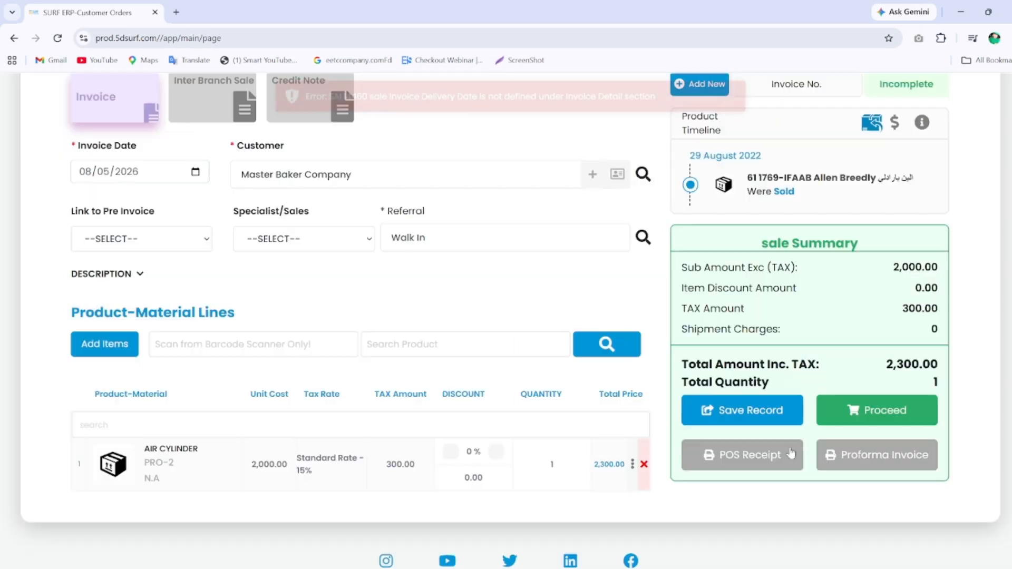
Set the delivery date to 12 August 2026 in the invoice's extra information and save it
left_click(920, 122)
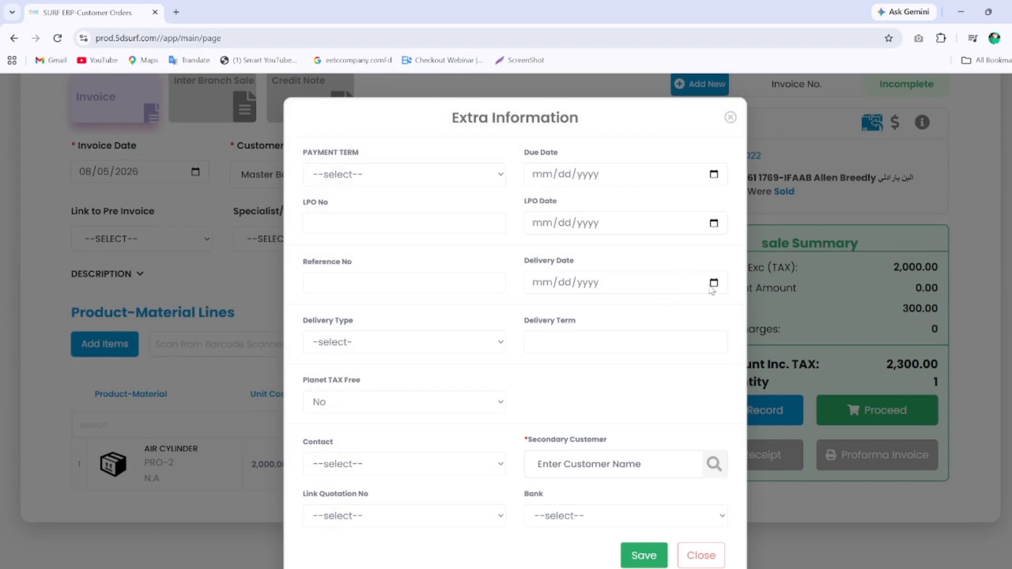
left_click(714, 283)
left_click(590, 380)
left_click(633, 560)
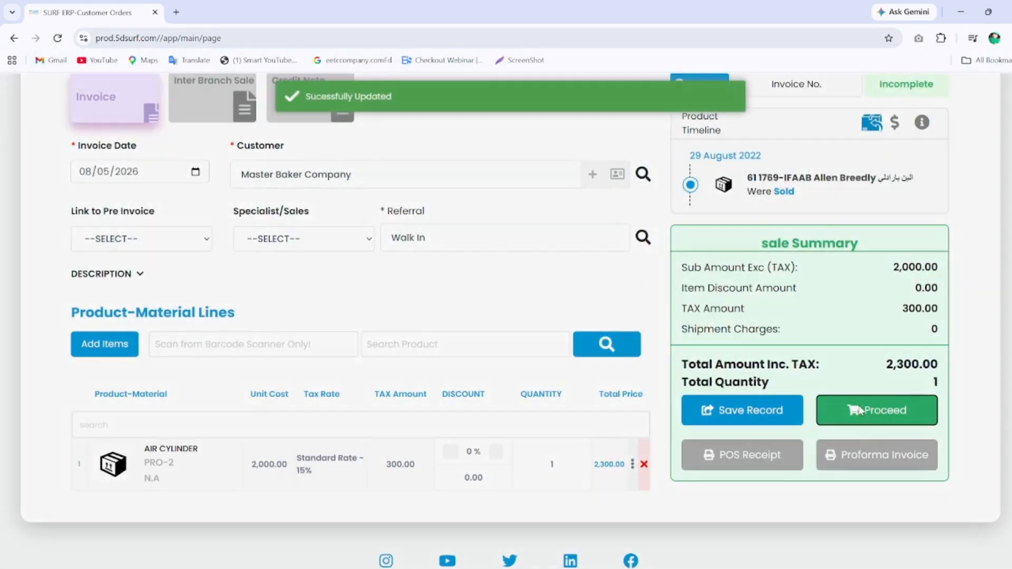
Proceed with the invoice's payment again, confirm the review of its details and submit it to ZATCA
left_click(858, 413)
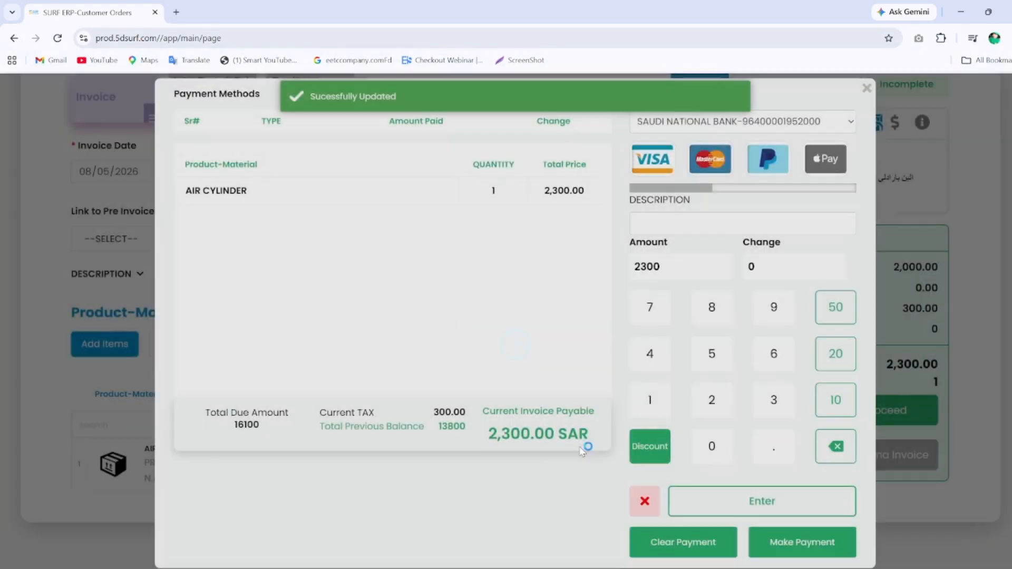
left_click(817, 544)
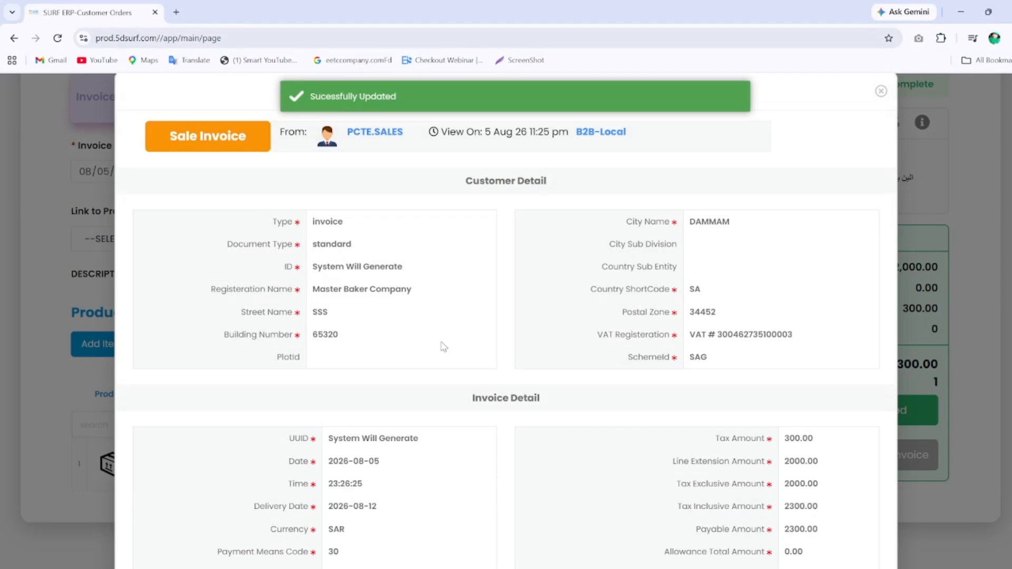
scroll(444, 347, "down", 8)
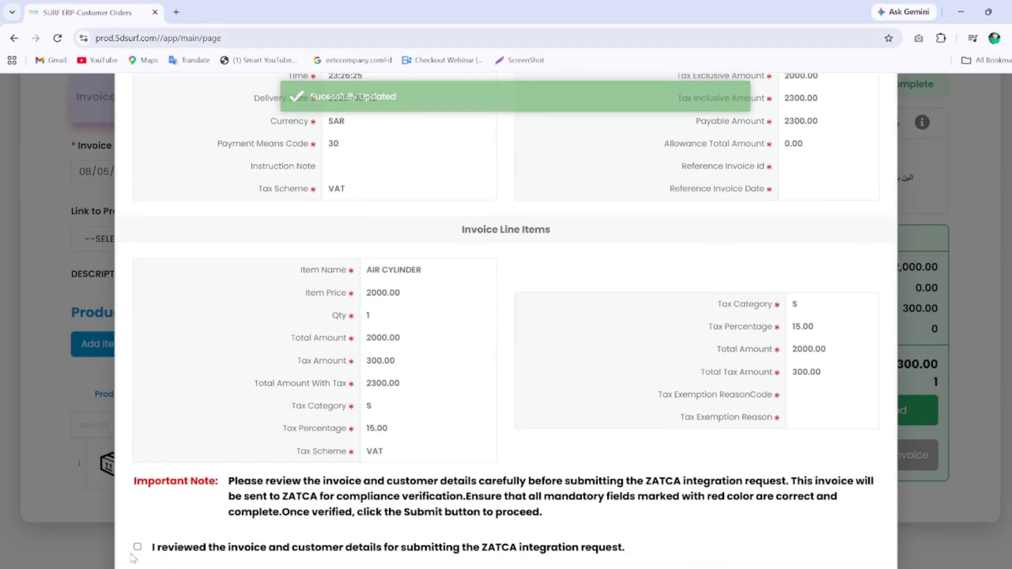
left_click(659, 452)
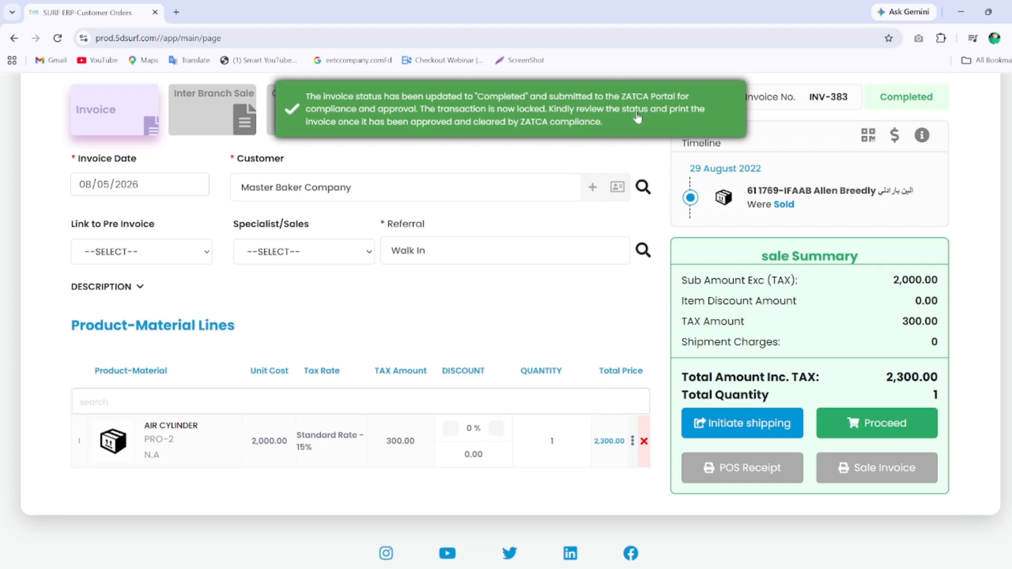
Return to the customer orders listing and refresh it to check the ZATCA status of Master Baker Company's invoice
scroll(350, 335, "up", 3)
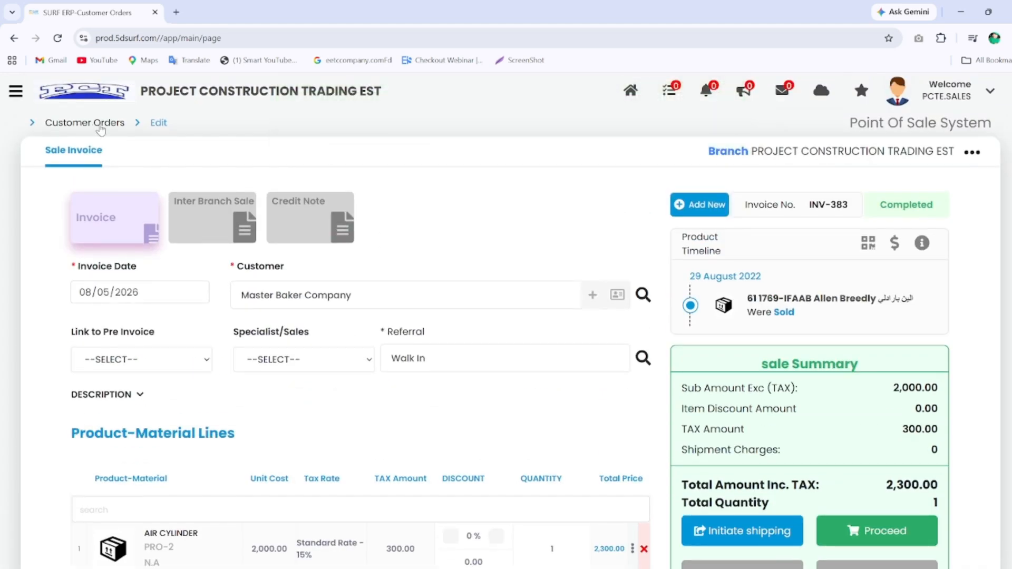
left_click(101, 124)
scroll(179, 380, "down", 5)
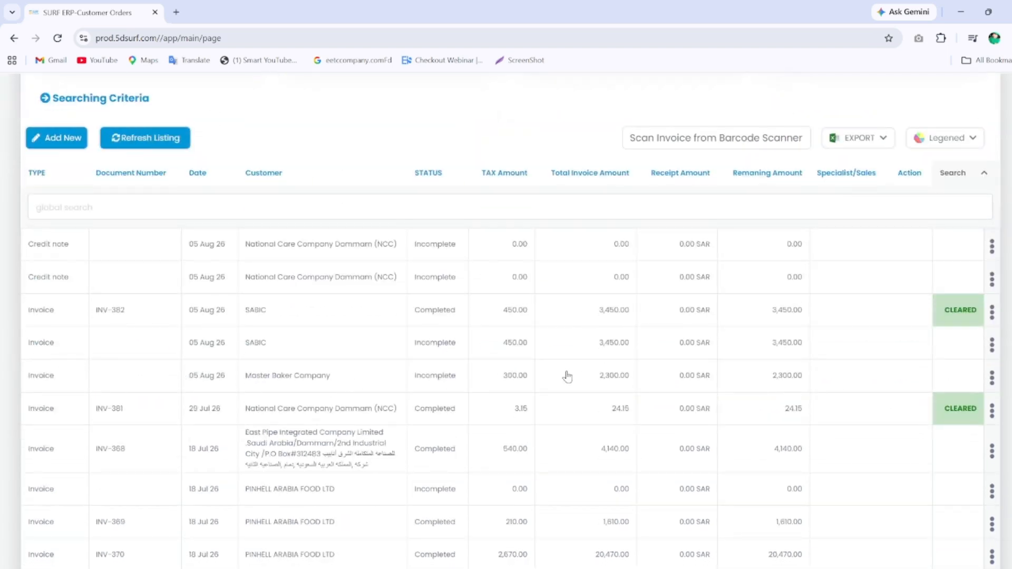
scroll(370, 252, "up", 2)
left_click(177, 270)
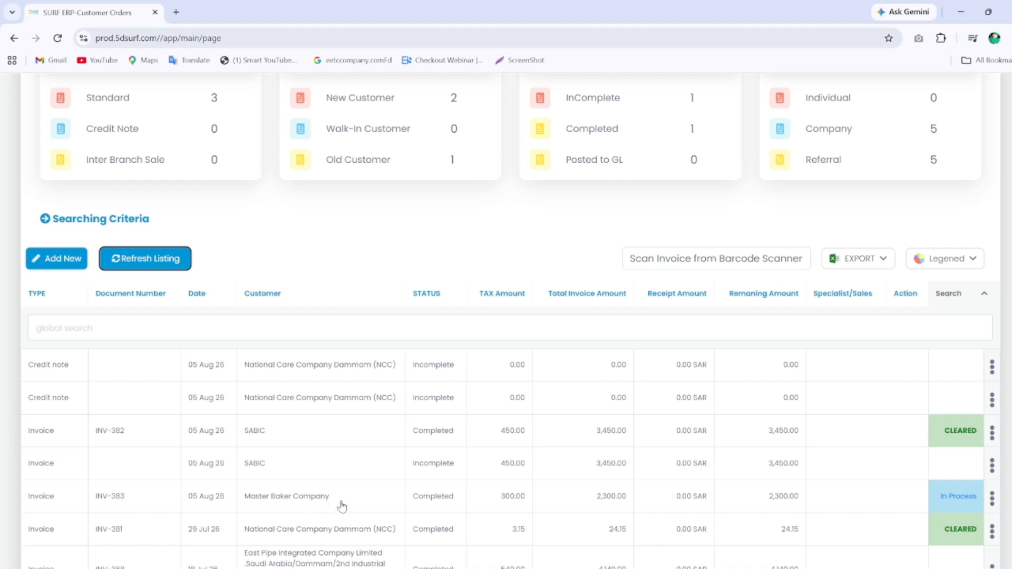
left_click(169, 262)
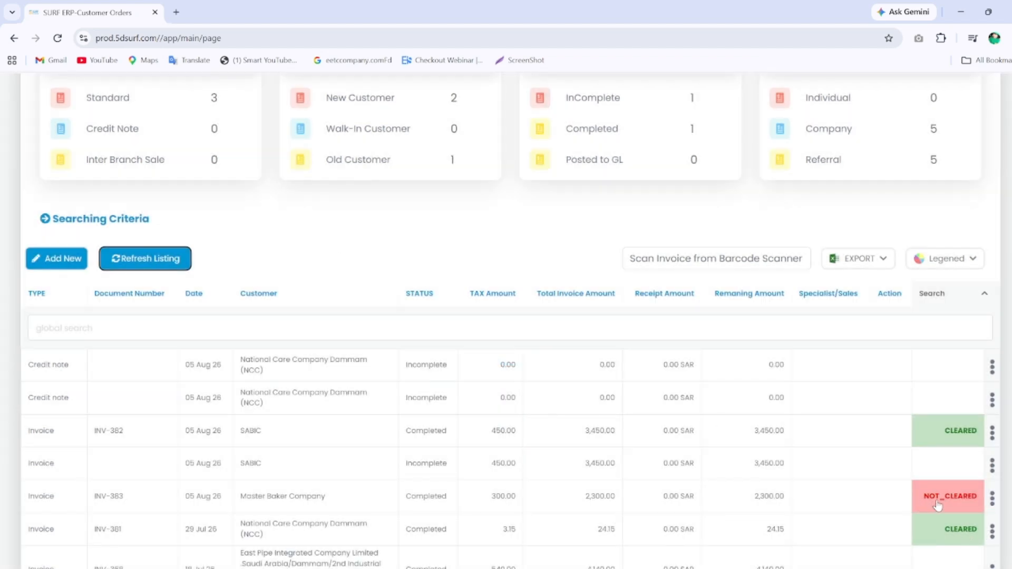
Examine the ZATCA response for Master Baker Company's invoice, reading the error message about the buyer's VAT registration number
left_click(937, 500)
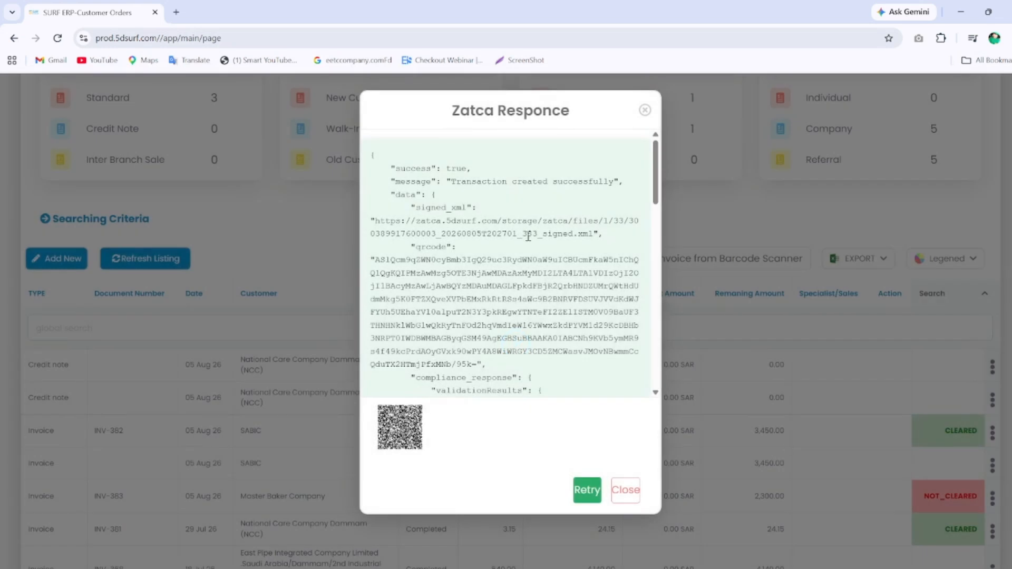
scroll(528, 236, "down", 10)
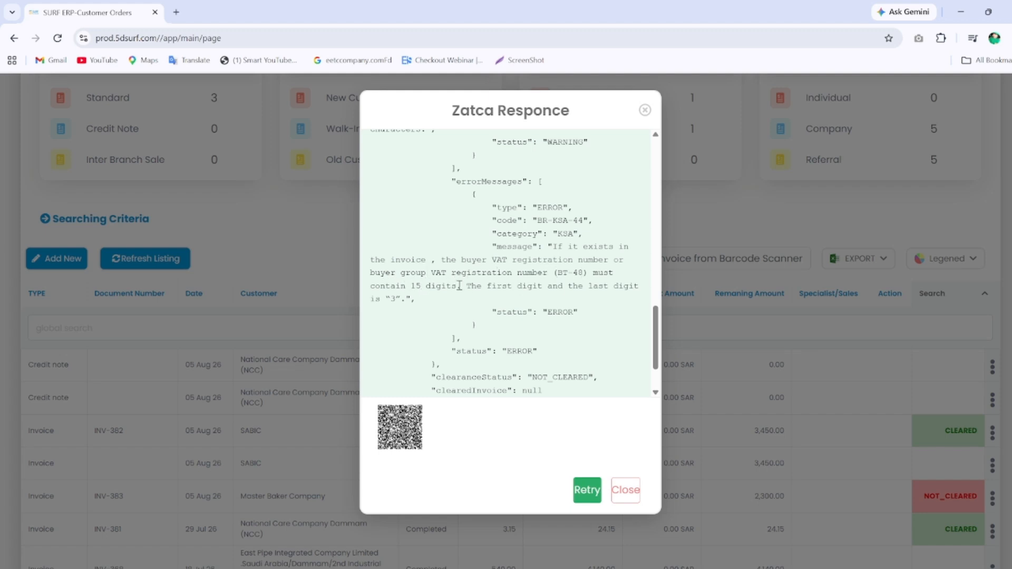
left_click_drag(552, 246, 493, 299)
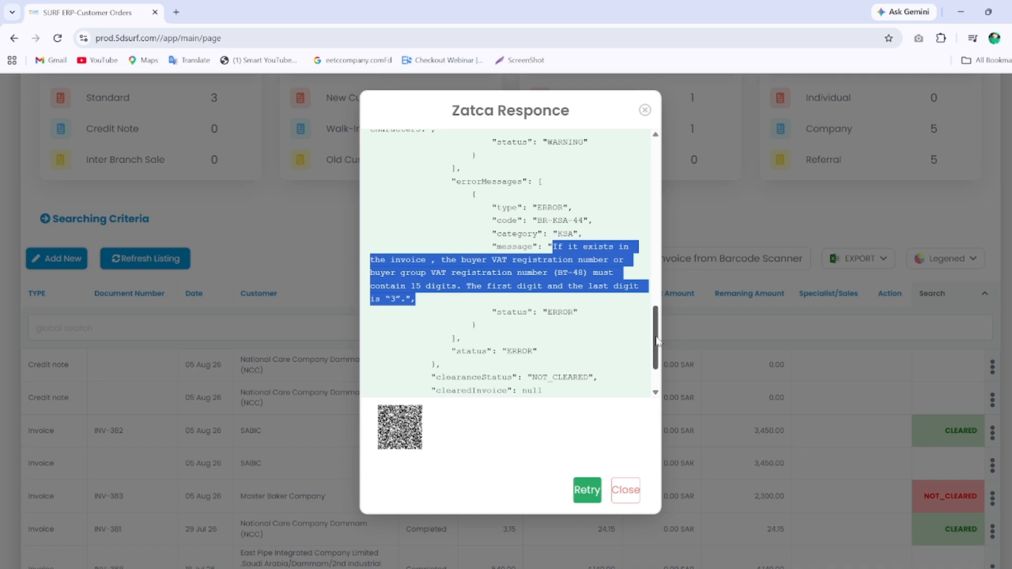
scroll(653, 339, "up", 13)
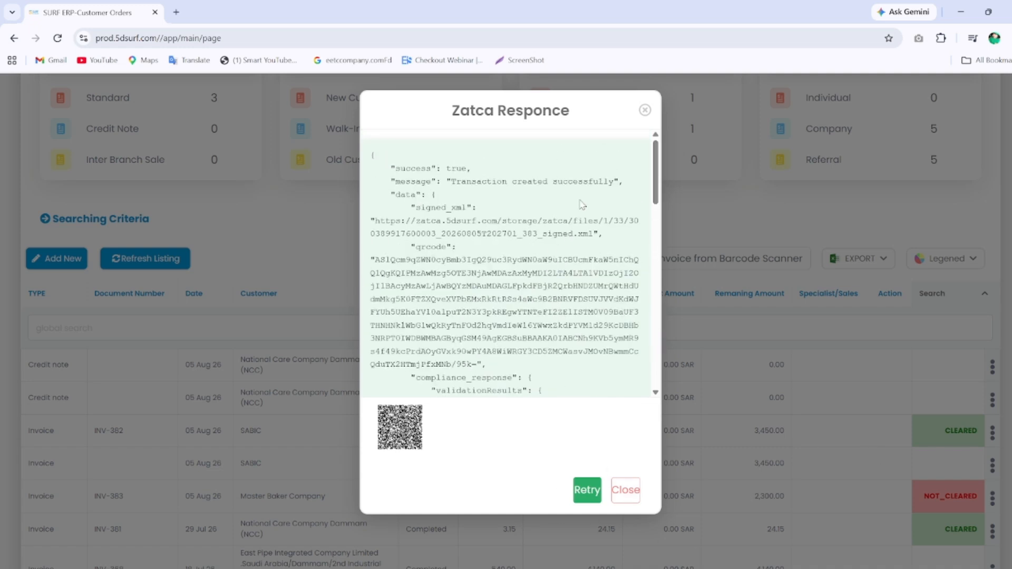
scroll(655, 204, "down", 1)
left_click_drag(655, 203, 642, 374)
scroll(642, 375, "up", 2)
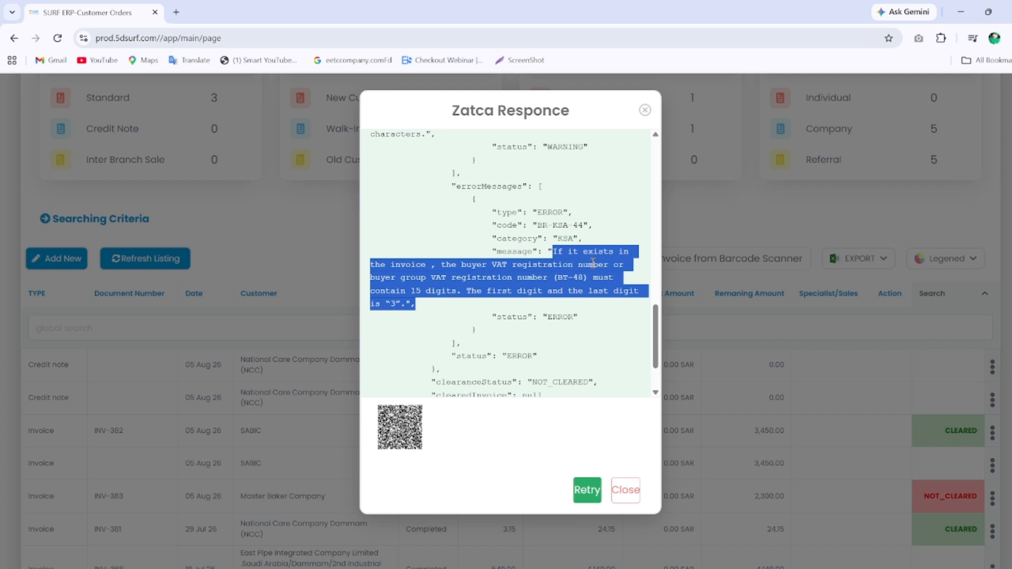
left_click(415, 278)
left_click_drag(525, 265, 551, 293)
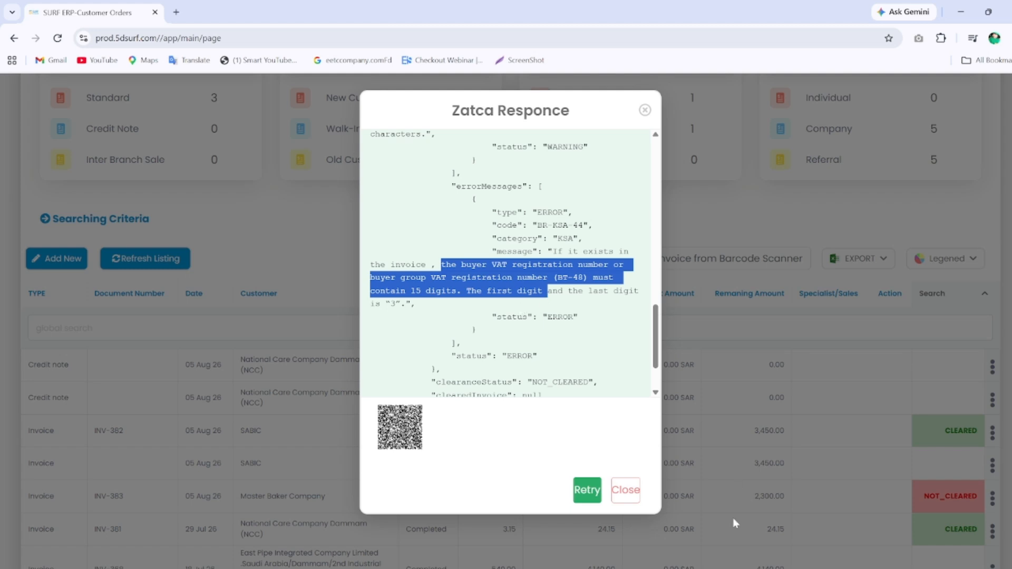
left_click(629, 494)
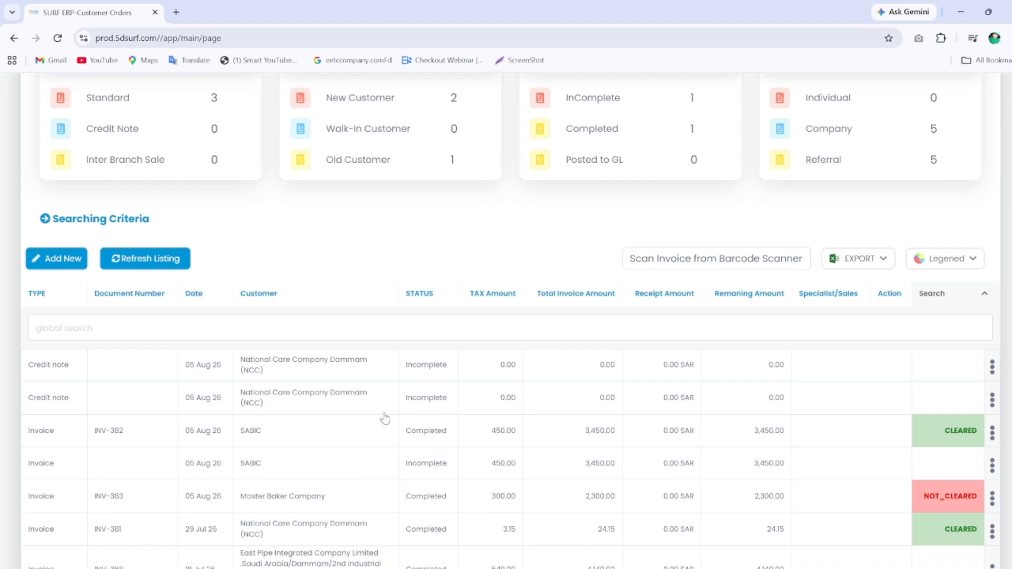
Reopen the ZATCA response of Master Baker Company's invoice from the listing and look through its validation results
scroll(313, 498, "down", 1)
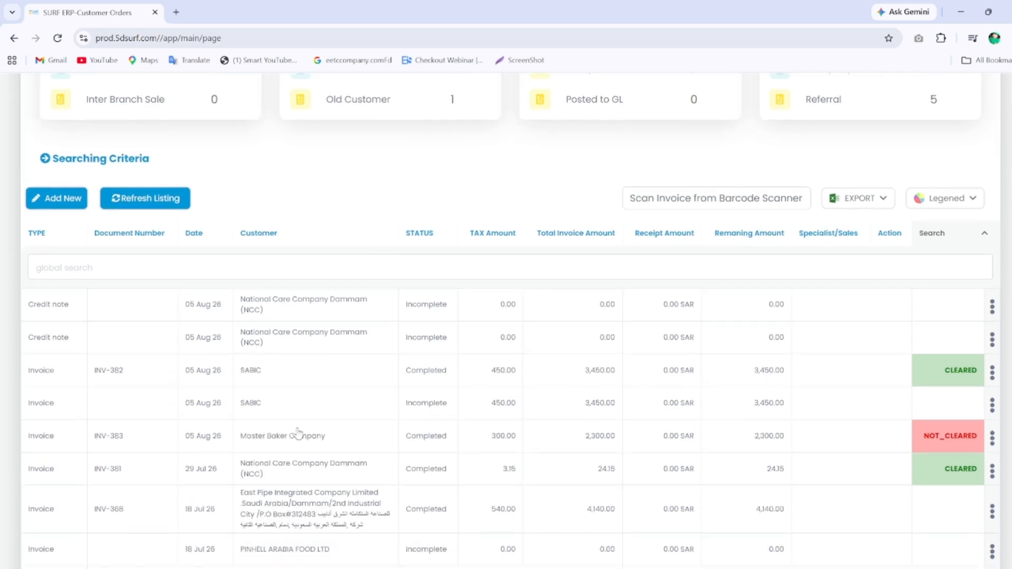
left_click(57, 202)
left_click(61, 124)
scroll(458, 372, "down", 3)
left_click(934, 440)
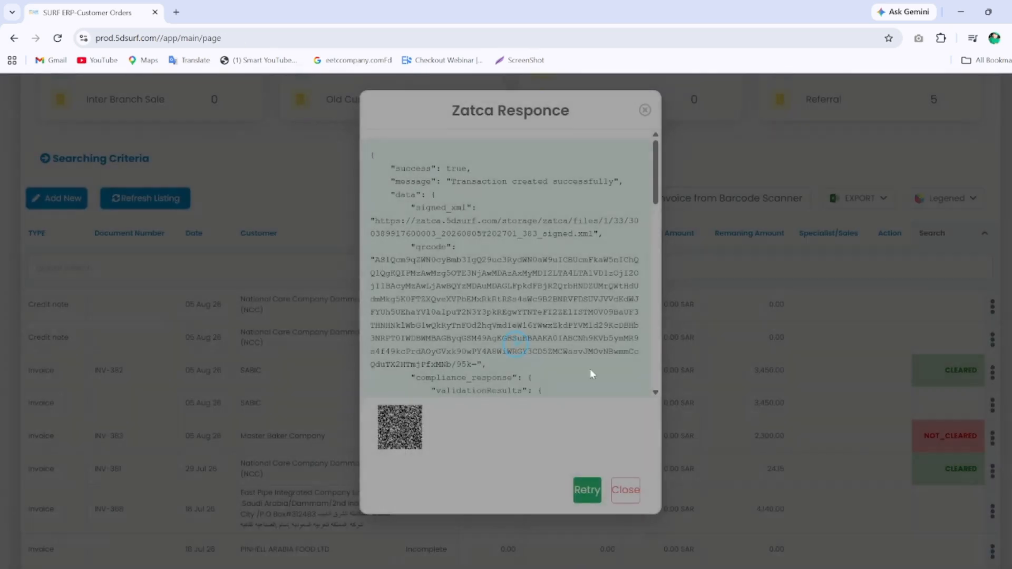
scroll(550, 366, "down", 10)
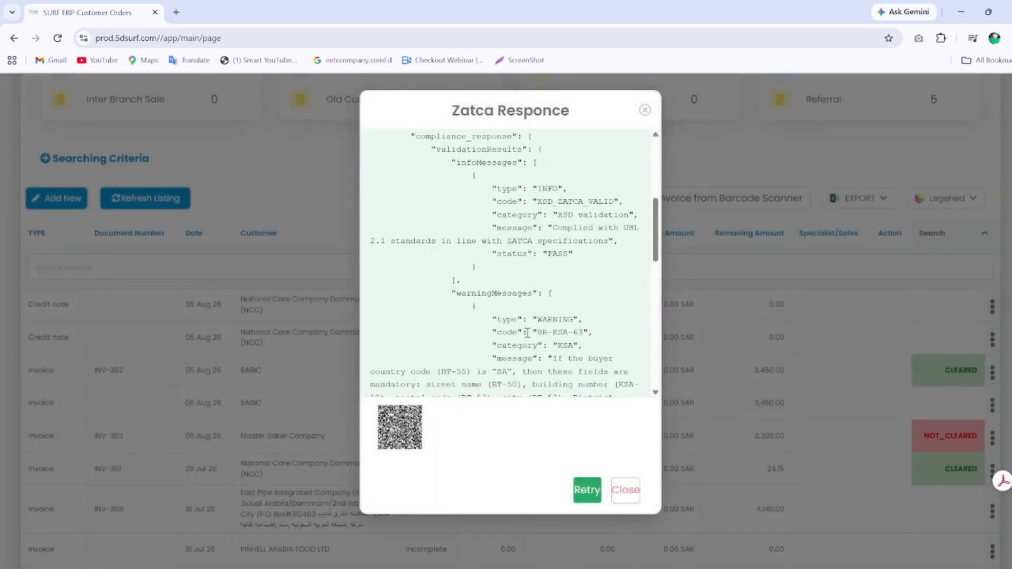
left_click(626, 490)
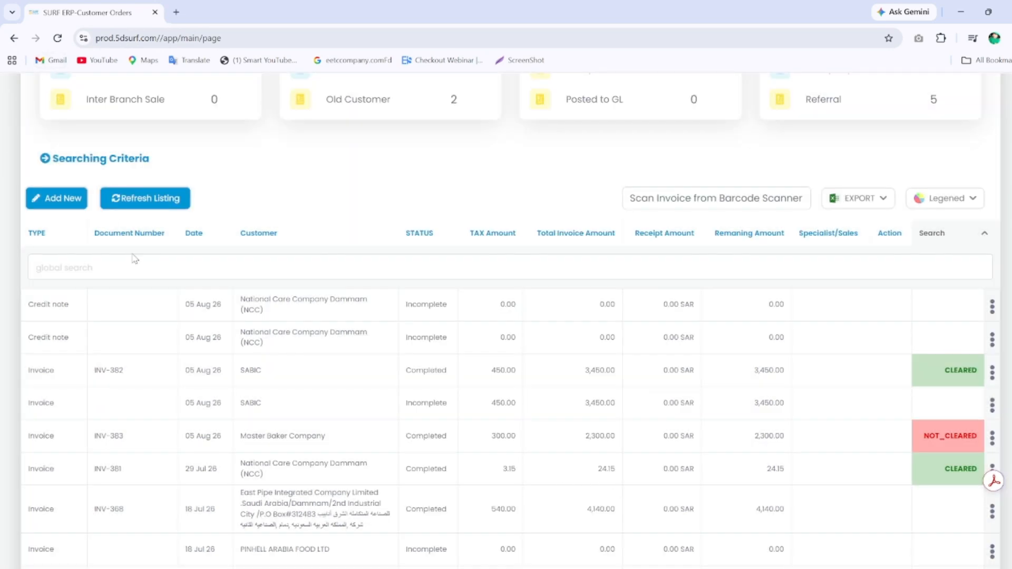
Go to the Enters Customer page and open Master Baker Company's customer record
scroll(135, 258, "up", 3)
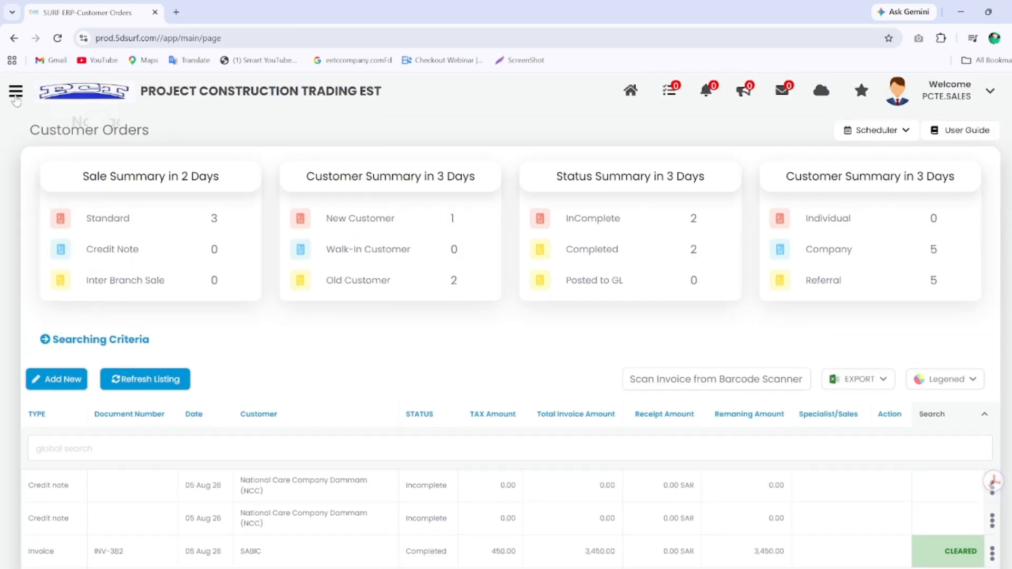
left_click(15, 91)
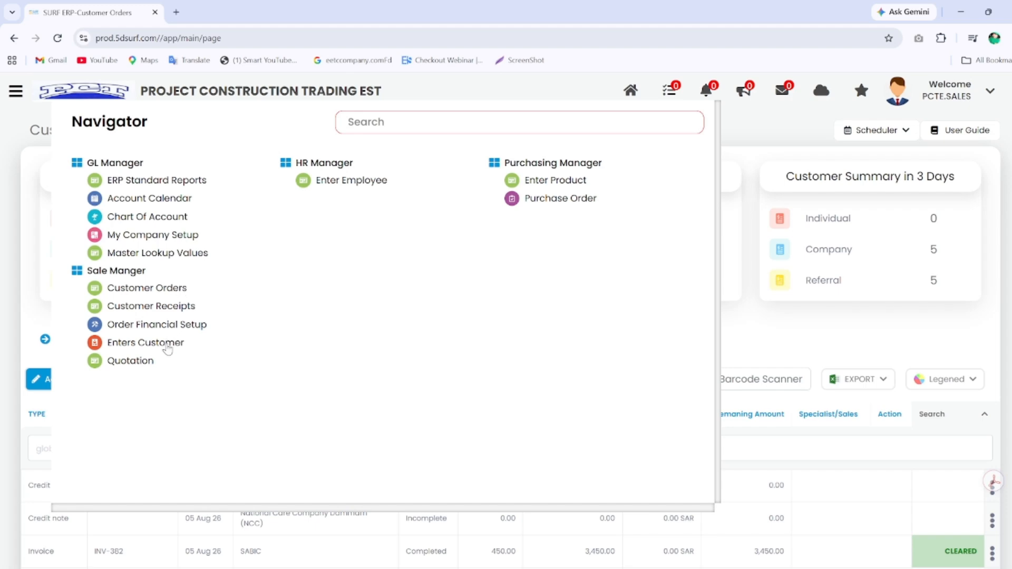
left_click(168, 348)
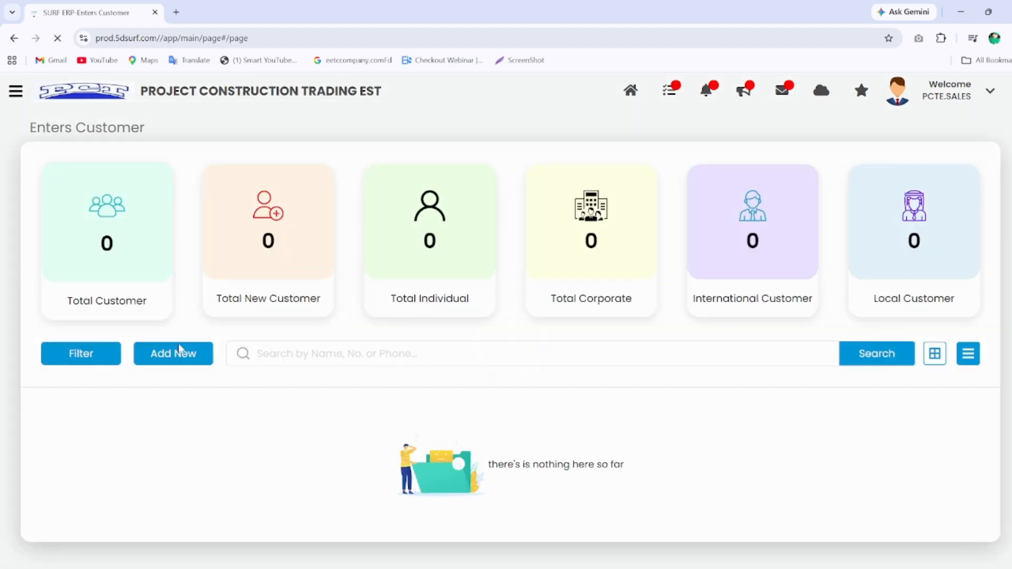
scroll(414, 415, "down", 12)
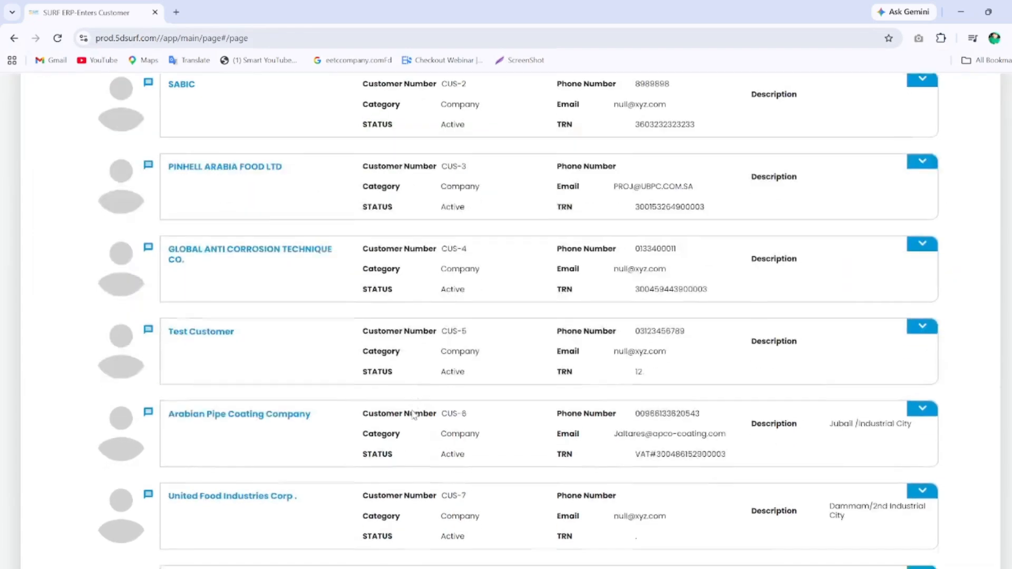
left_click(256, 454)
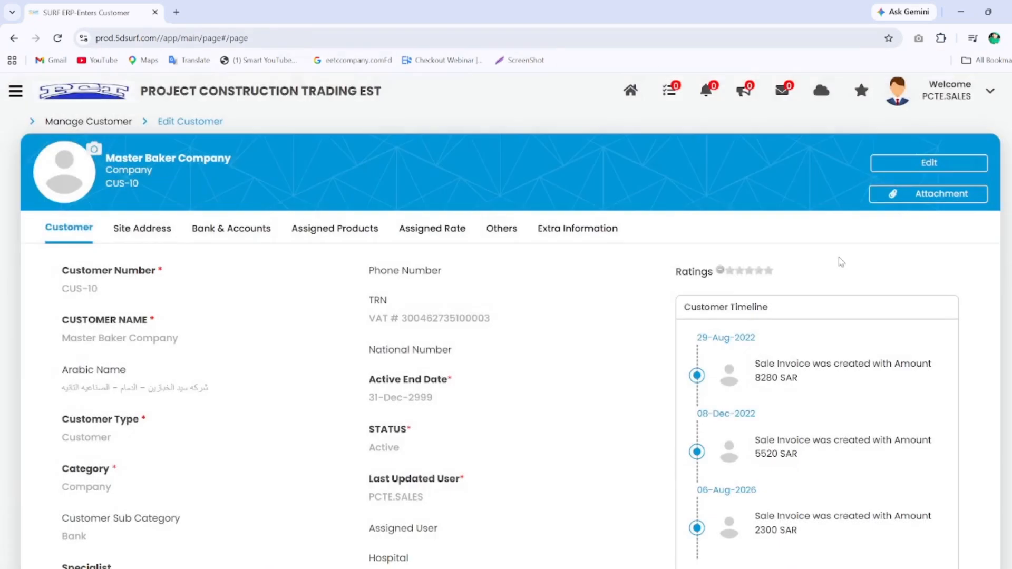
Remove the "VAT #" prefix from Master Baker Company's TRN and save the customer record
left_click(923, 165)
left_click_drag(413, 356, 380, 356)
key("BackSpace")
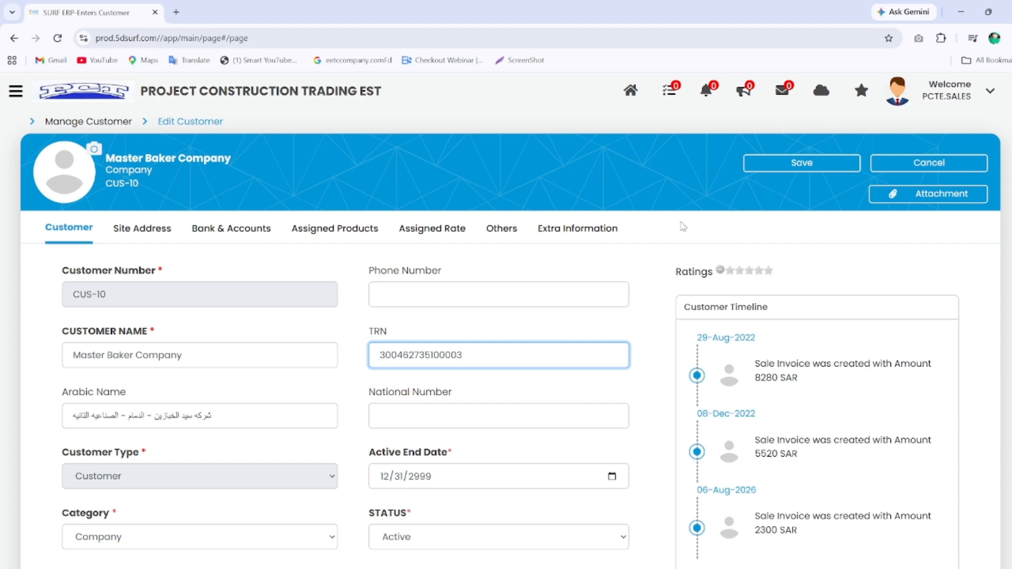
left_click(825, 167)
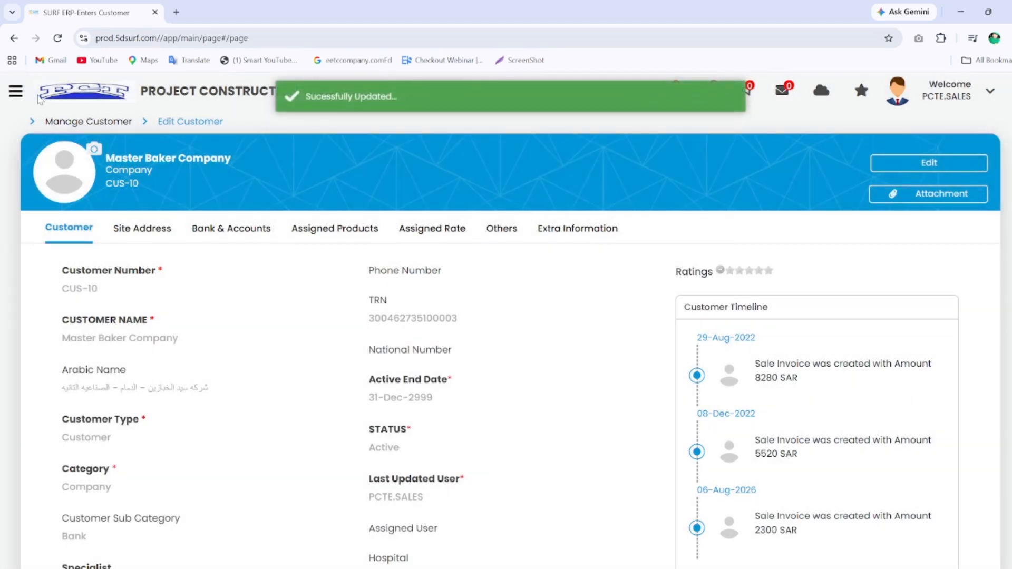
Open the Customer Orders listing and retry the ZATCA submission from the response of Master Baker Company's invoice
left_click(15, 95)
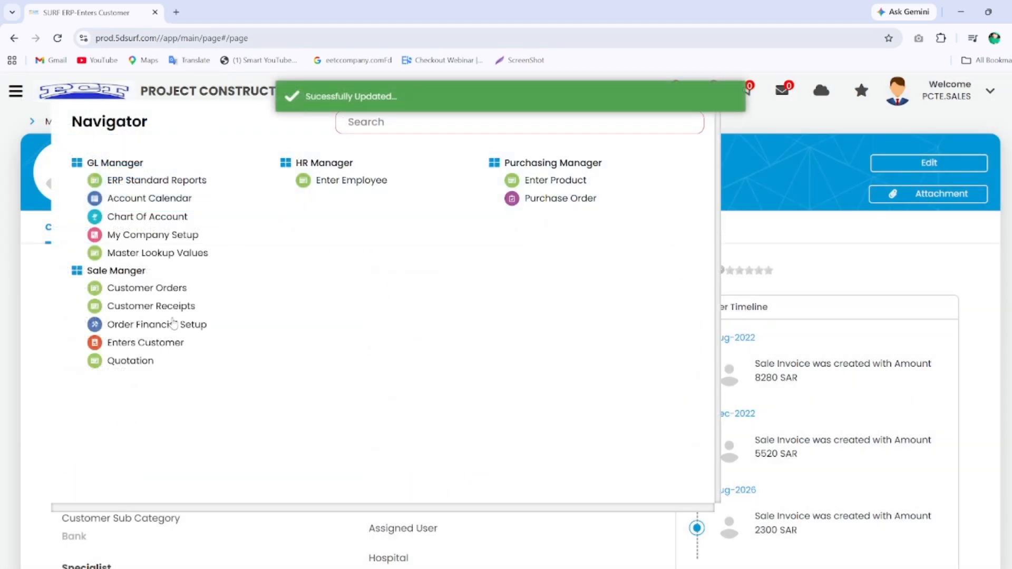
left_click(173, 290)
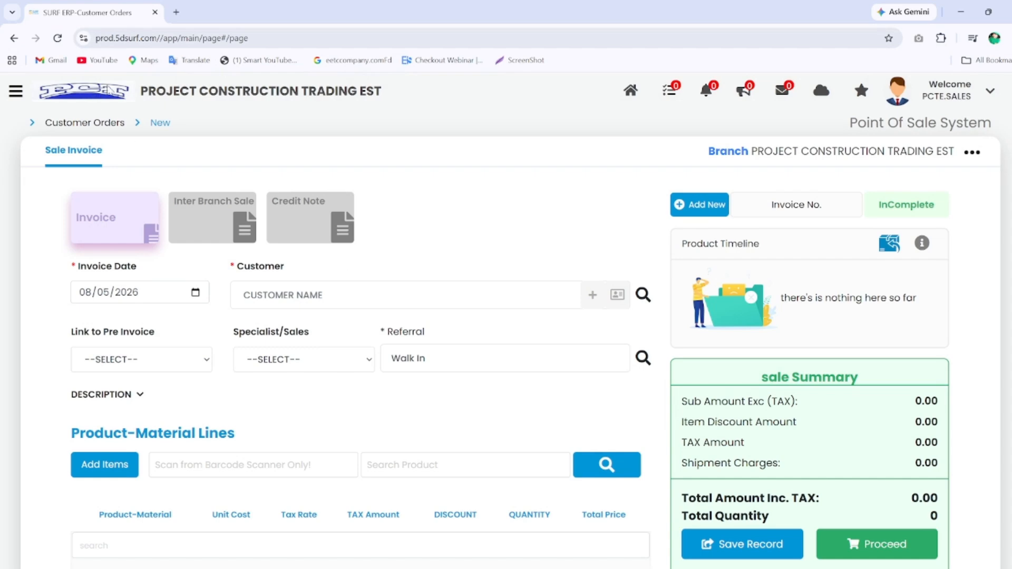
left_click(107, 125)
scroll(965, 433, "down", 5)
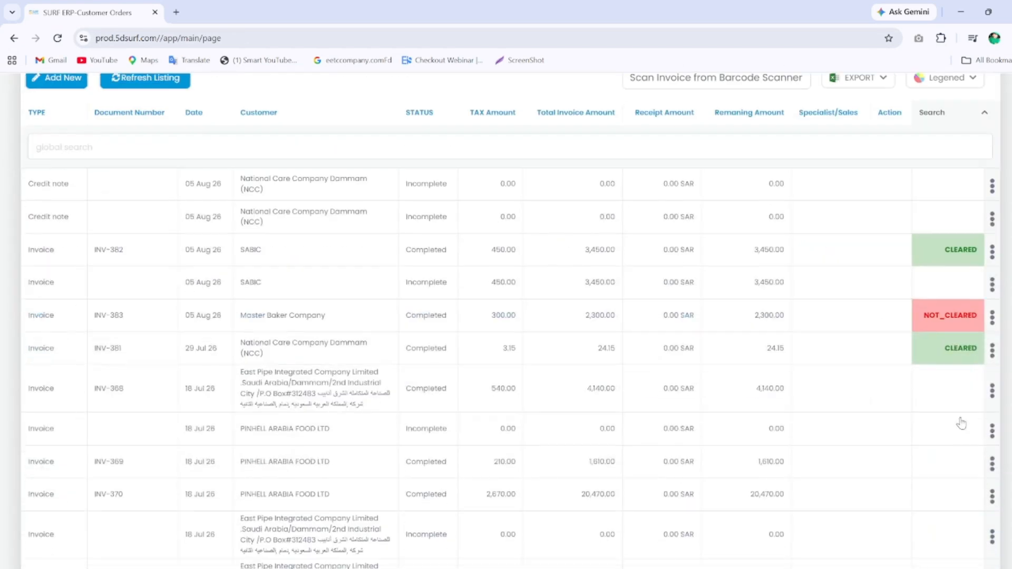
left_click(962, 319)
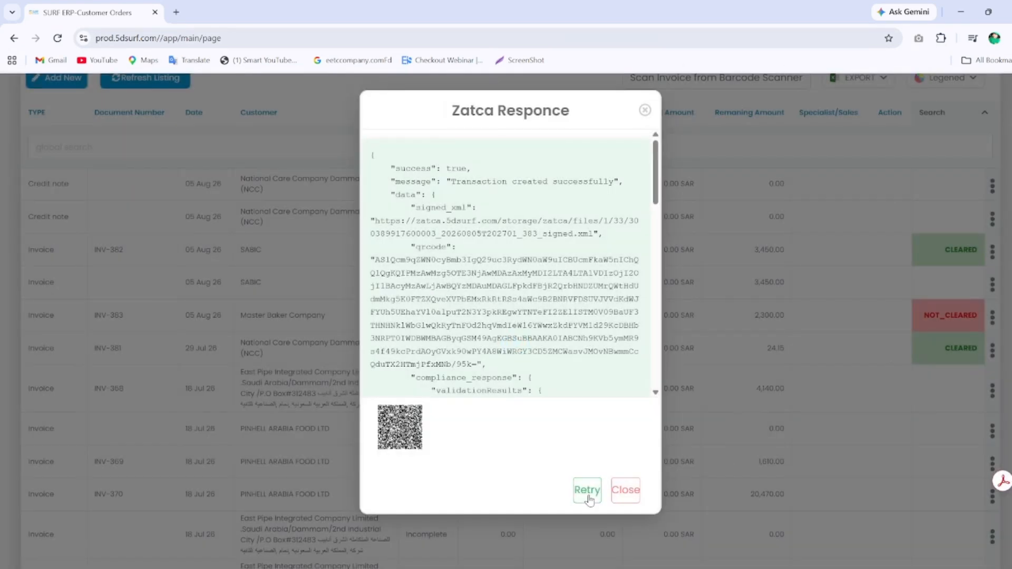
left_click(588, 491)
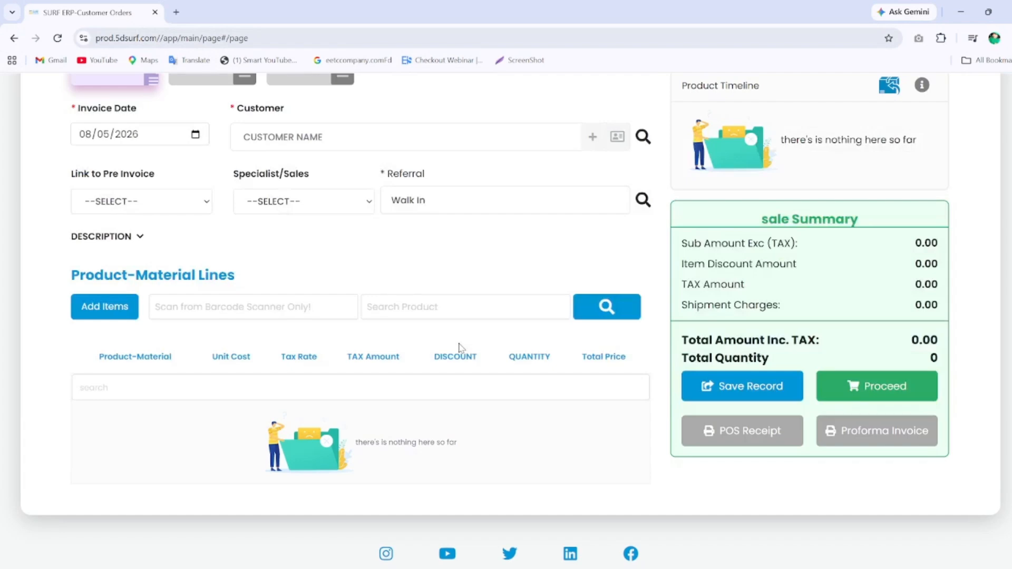
Go back to the Customer Orders listing and refresh it to check the resubmitted Master Baker Company invoice
scroll(456, 345, "up", 4)
left_click(112, 126)
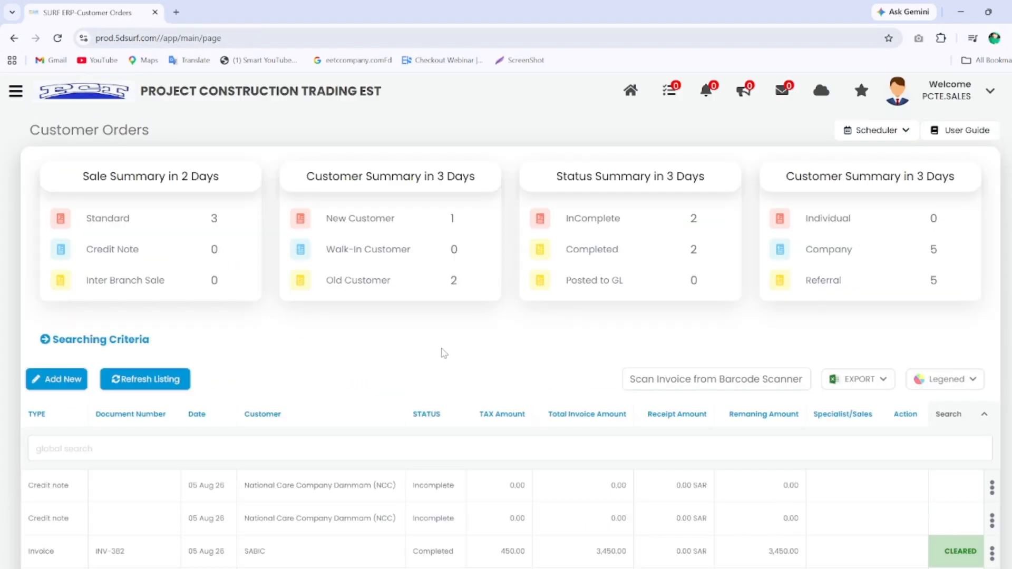
scroll(445, 353, "down", 3)
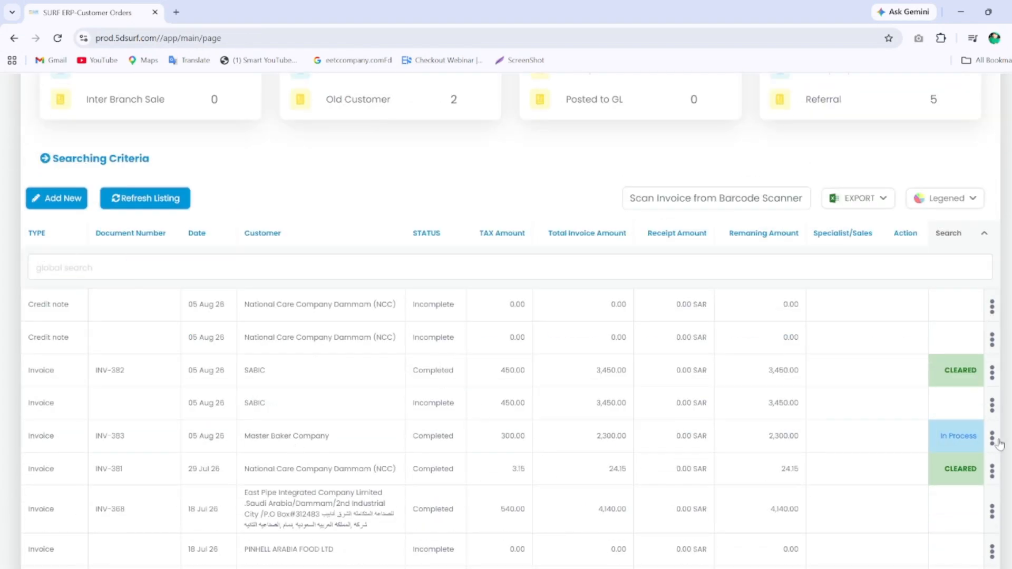
left_click(167, 201)
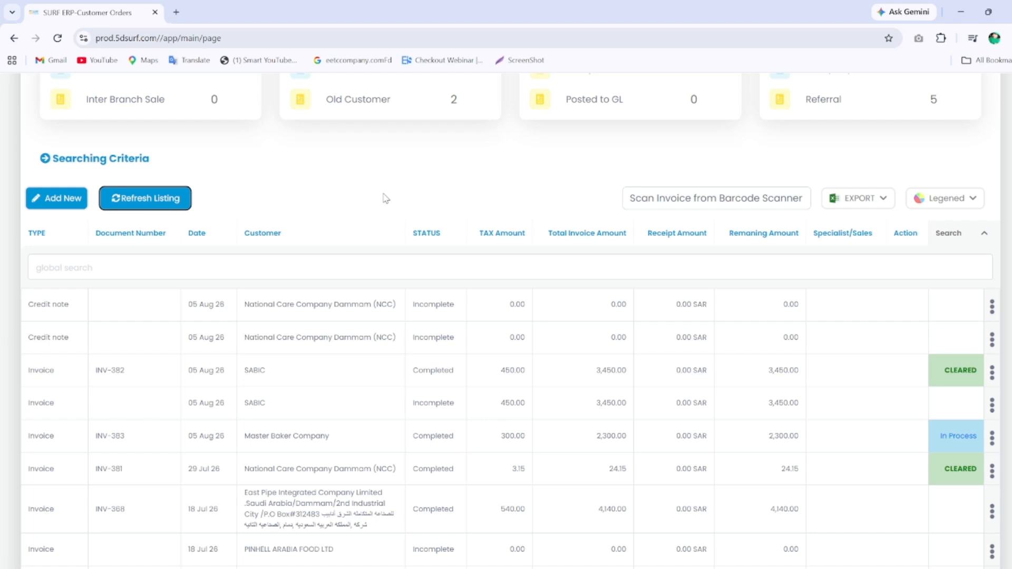
left_click(142, 208)
Refresh the listing again and look over the ZATCA statuses of the recent invoices, including Master Baker Company's
scroll(506, 316, "up", 3)
scroll(506, 317, "down", 4)
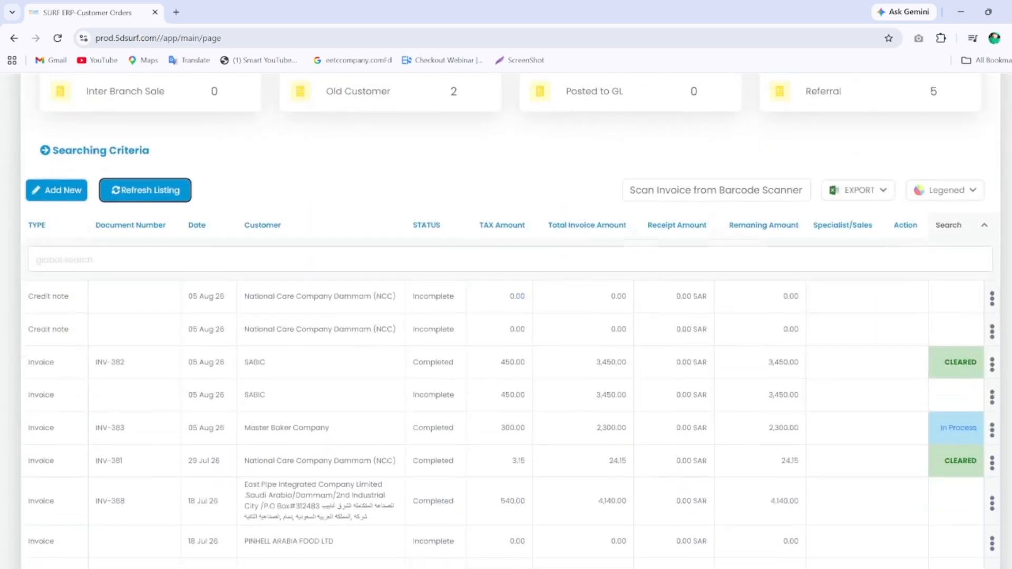
scroll(507, 317, "down", 2)
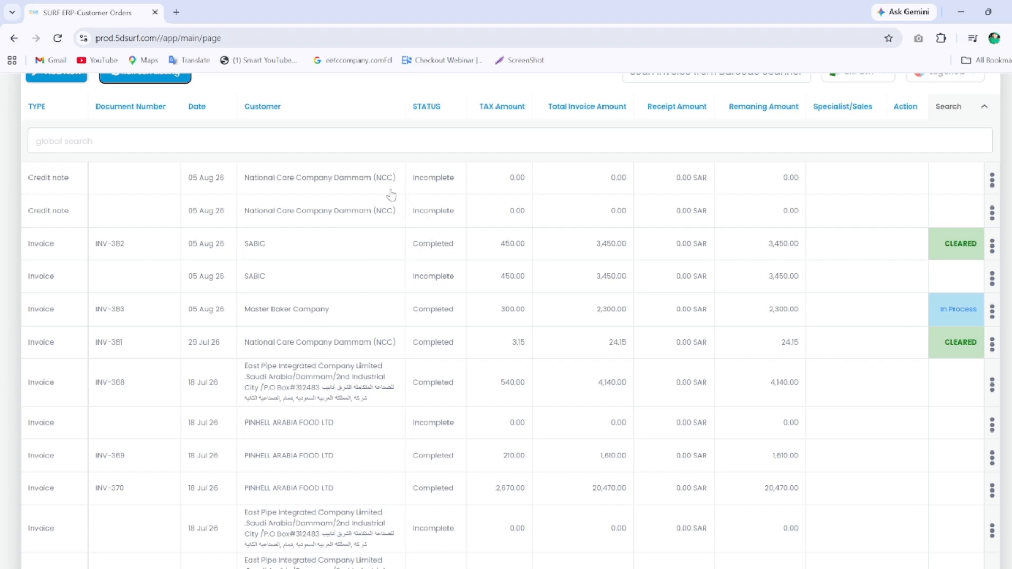
scroll(351, 364, "up", 3)
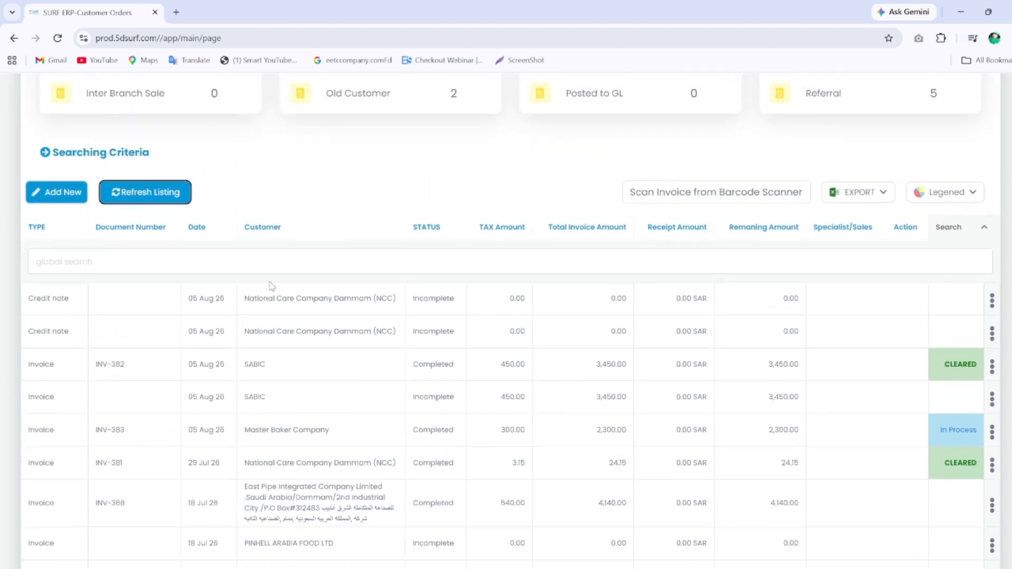
left_click(142, 194)
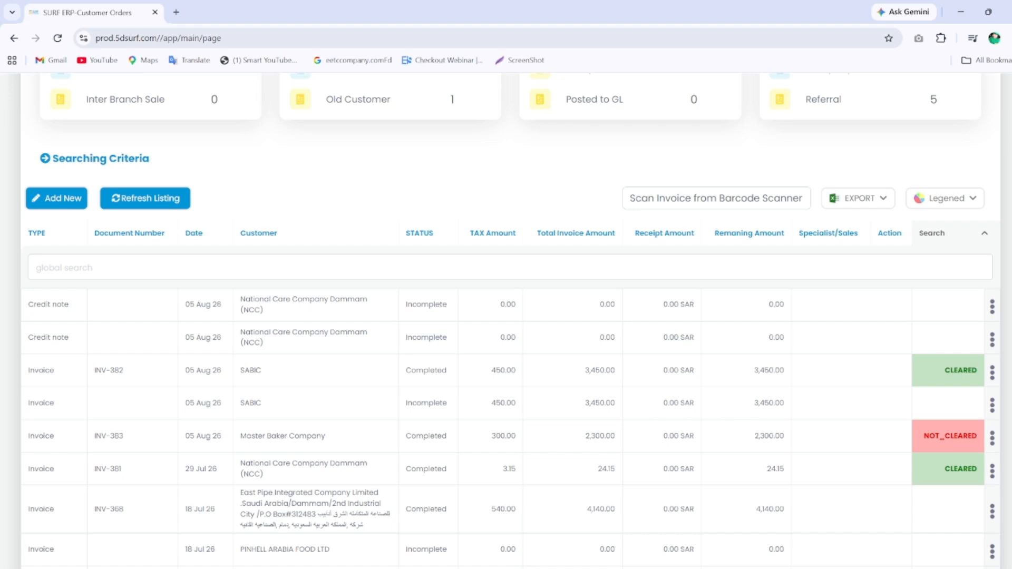
scroll(506, 317, "up", 3)
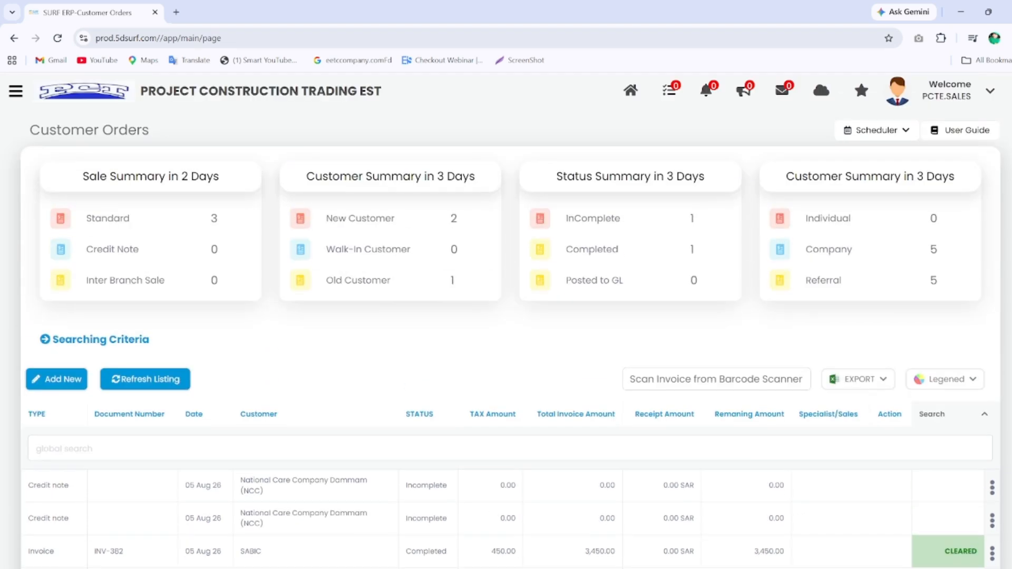
scroll(506, 316, "down", 7)
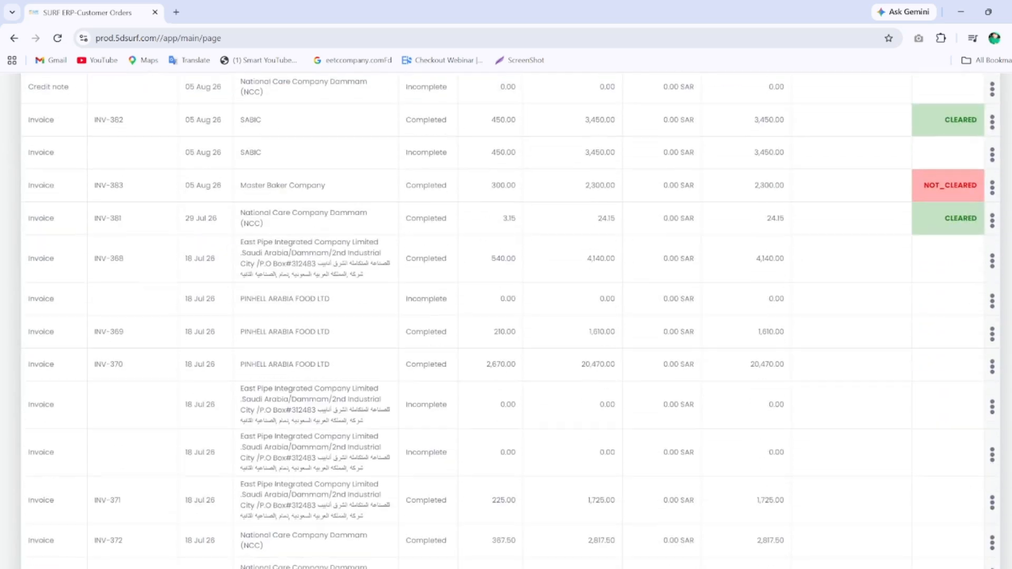
scroll(507, 316, "up", 7)
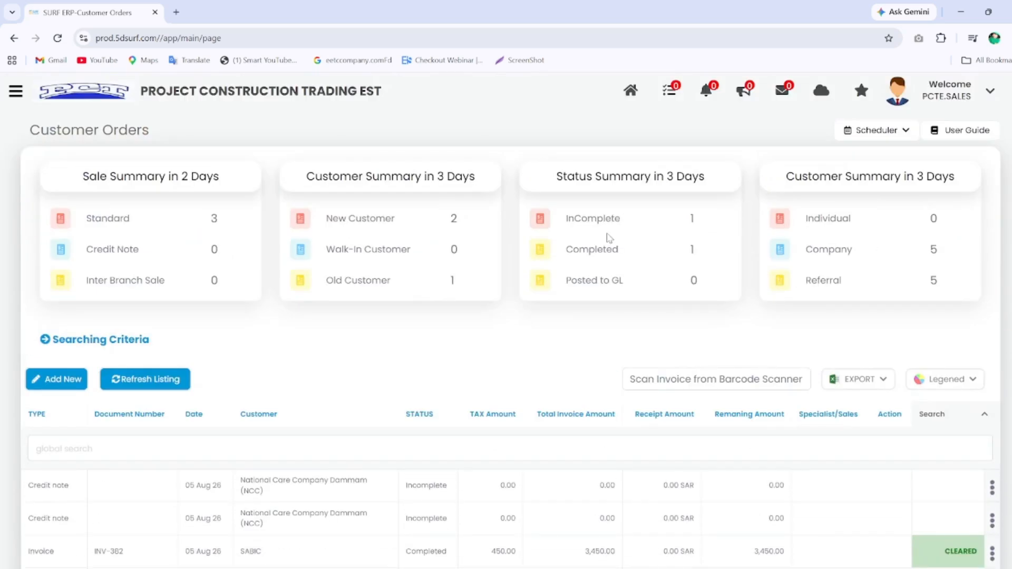